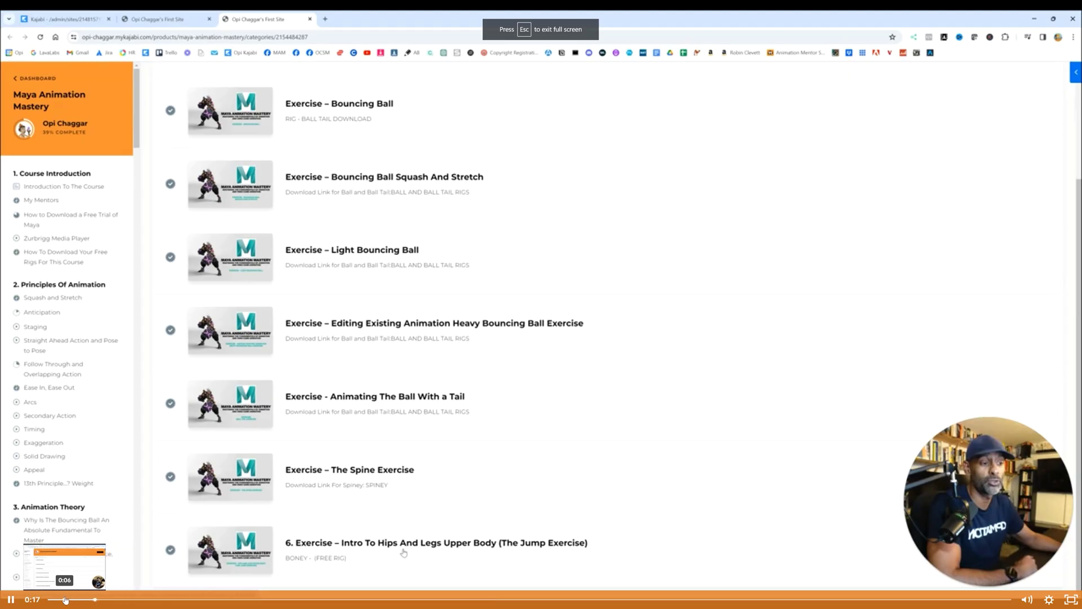
pyautogui.click(661, 599)
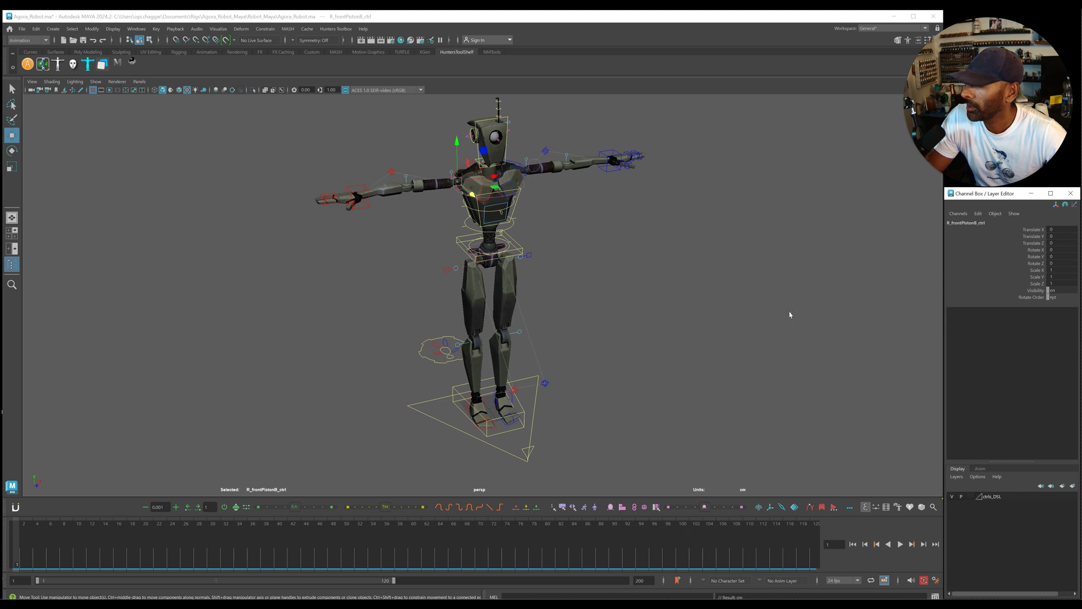
# - Try moving the whole robot rig with the global control around its feet
pyautogui.keyDown('alt'); pyautogui.moveTo(720, 300); pyautogui.dragTo(589, 305, button='middle'); pyautogui.keyUp('alt')
pyautogui.keyDown('alt'); pyautogui.moveTo(590, 305); pyautogui.dragTo(580, 308); pyautogui.keyUp('alt')
pyautogui.keyDown('alt'); pyautogui.moveTo(580, 308); pyautogui.dragTo(661, 308, button='middle'); pyautogui.keyUp('alt')
pyautogui.scroll(3, 661, 308)
pyautogui.keyDown('alt'); pyautogui.moveTo(662, 306); pyautogui.dragTo(604, 333, button='right'); pyautogui.keyUp('alt')
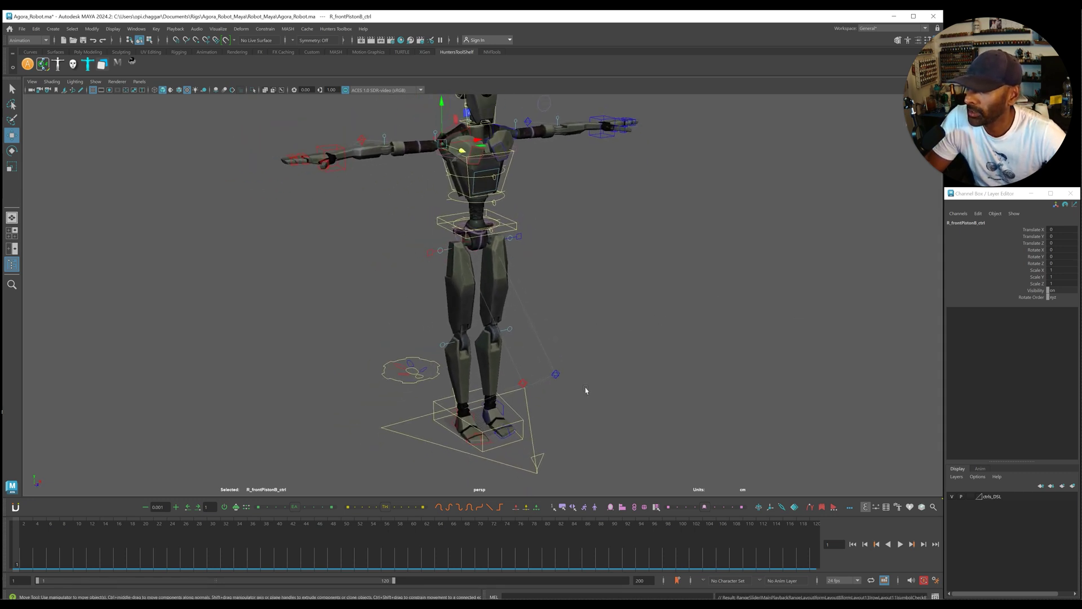
pyautogui.moveTo(516, 477); pyautogui.dragTo(516, 477)
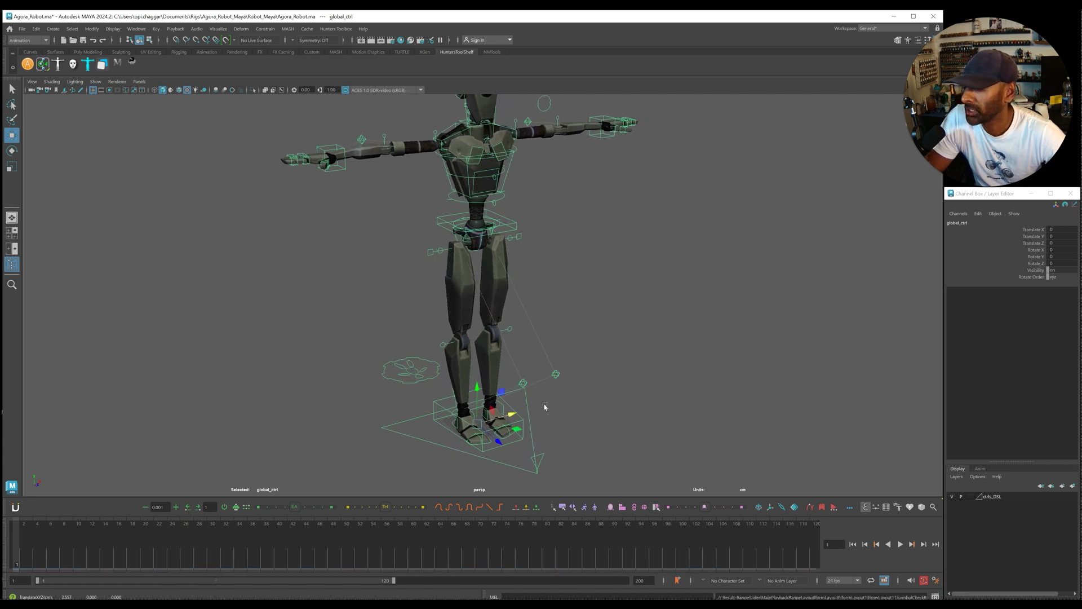
pyautogui.click(535, 440)
# - Try raising the robot with the main control at its base, and undo the move
pyautogui.click(509, 423)
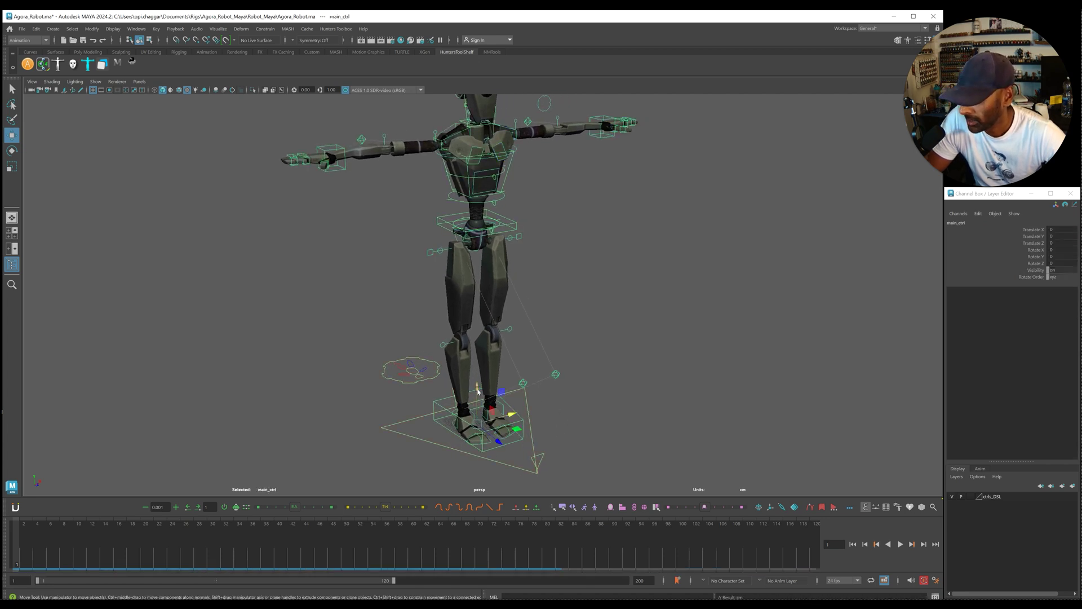
pyautogui.moveTo(477, 390); pyautogui.dragTo(477, 348)
pyautogui.hotkey('ctrl', 'z')
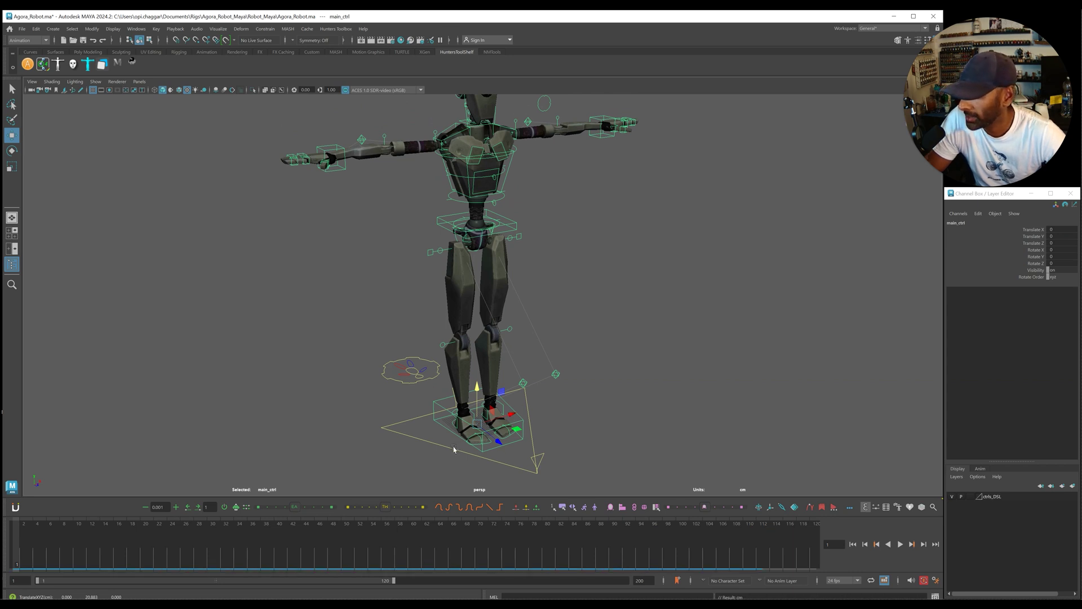
# - Try the Ball Roll attribute of the right leg IK control, and undo the change
pyautogui.click(567, 423)
pyautogui.click(523, 423)
pyautogui.click(541, 408)
pyautogui.keyDown('alt'); pyautogui.moveTo(528, 411); pyautogui.dragTo(600, 411, button='right'); pyautogui.keyUp('alt')
pyautogui.keyDown('alt'); pyautogui.moveTo(558, 411); pyautogui.dragTo(586, 403); pyautogui.keyUp('alt')
pyautogui.keyDown('alt'); pyautogui.moveTo(587, 403); pyautogui.dragTo(623, 363, button='middle'); pyautogui.keyUp('alt')
pyautogui.keyDown('alt'); pyautogui.moveTo(623, 363); pyautogui.dragTo(766, 367, button='right'); pyautogui.keyUp('alt')
pyautogui.keyDown('alt'); pyautogui.moveTo(765, 367); pyautogui.dragTo(806, 369); pyautogui.keyUp('alt')
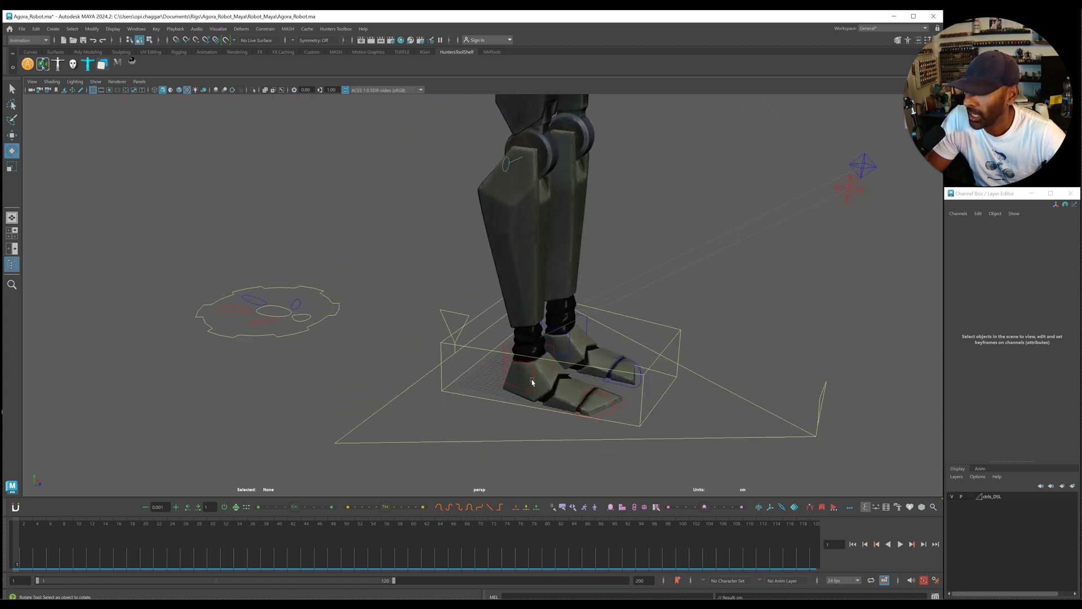
pyautogui.click(531, 381)
pyautogui.click(1035, 291)
pyautogui.moveTo(778, 322)
pyautogui.mouseDown(button='middle')
pyautogui.moveTo(821, 312)
pyautogui.moveTo(762, 334)
pyautogui.mouseUp(button='middle')
pyautogui.keyDown('alt'); pyautogui.moveTo(762, 335); pyautogui.dragTo(907, 320, button='right'); pyautogui.keyUp('alt')
pyautogui.hotkey('ctrl', 'z')
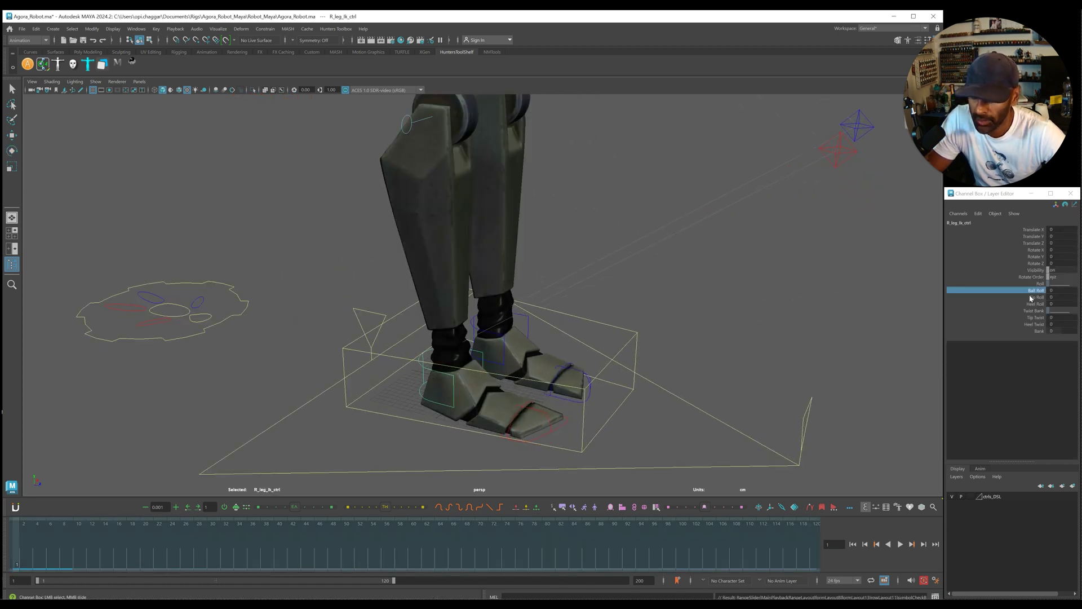
# - Try the Tip Roll and Heel Roll attributes of the right leg IK control, undoing each change
pyautogui.click(1033, 297)
pyautogui.moveTo(767, 328); pyautogui.dragTo(792, 338, button='middle')
pyautogui.keyDown('alt'); pyautogui.moveTo(793, 339); pyautogui.dragTo(772, 344); pyautogui.keyUp('alt')
pyautogui.hotkey('ctrl', 'z')
pyautogui.moveTo(800, 355)
pyautogui.mouseDown(button='middle')
pyautogui.moveTo(763, 360)
pyautogui.moveTo(817, 361)
pyautogui.mouseUp(button='middle')
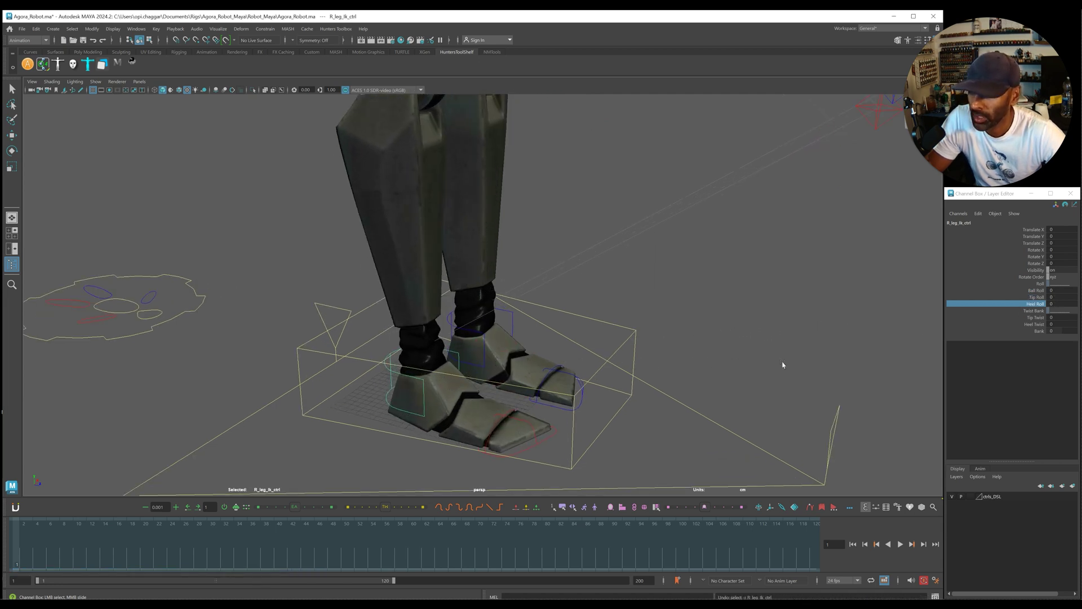
pyautogui.hotkey('ctrl', 'z')
pyautogui.keyDown('alt'); pyautogui.moveTo(817, 360); pyautogui.dragTo(886, 363, button='right'); pyautogui.keyUp('alt')
pyautogui.click(886, 363)
# - Try the Tip Twist and remaining twist and bank attributes of the right leg IK control, undoing each change
pyautogui.click(422, 395)
pyautogui.keyDown('alt'); pyautogui.moveTo(423, 395); pyautogui.dragTo(727, 364); pyautogui.keyUp('alt')
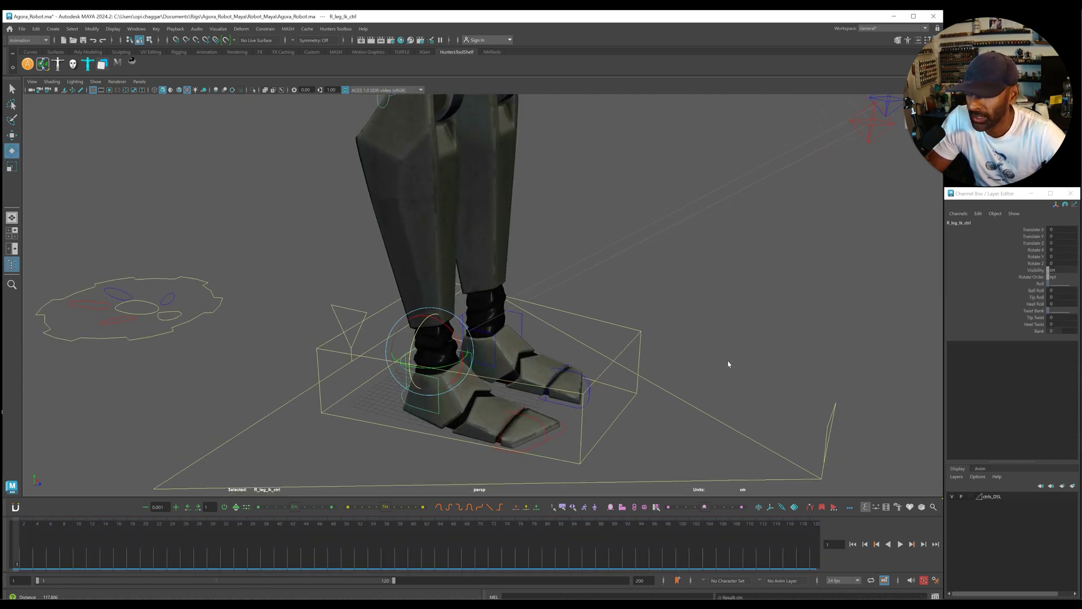
pyautogui.click(1036, 318)
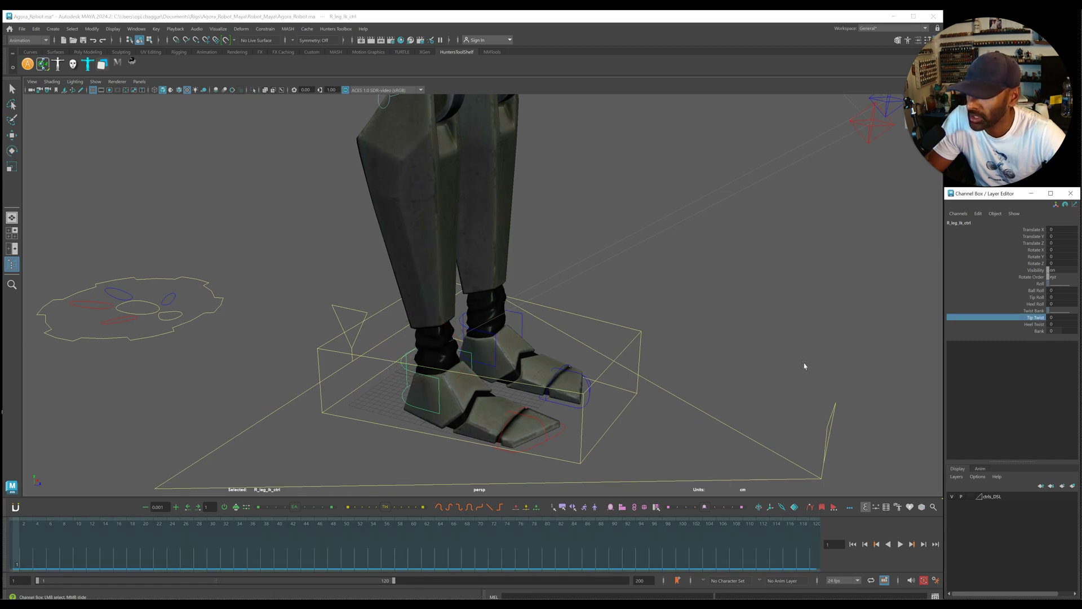
pyautogui.moveTo(743, 370); pyautogui.dragTo(565, 406, button='middle')
pyautogui.hotkey('ctrl', 'z')
pyautogui.scroll(1, 735, 373)
pyautogui.hotkey('ctrl', 'z')
pyautogui.scroll(1, 724, 358)
pyautogui.scroll(1, 565, 403)
pyautogui.hotkey('ctrl', 'z')
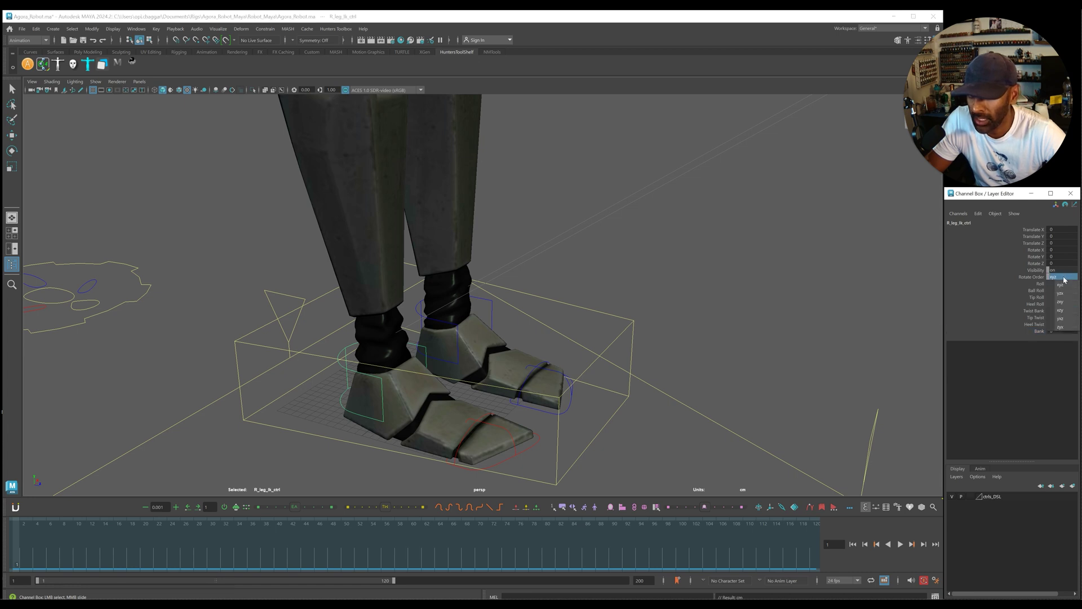
# - Try rotating the right foot with its foot-rotate control at the toes, and undo the rotation
pyautogui.click(749, 293)
pyautogui.keyDown('alt'); pyautogui.moveTo(702, 309); pyautogui.dragTo(597, 331, button='right'); pyautogui.keyUp('alt')
pyautogui.keyDown('alt'); pyautogui.moveTo(793, 372); pyautogui.dragTo(750, 343); pyautogui.keyUp('alt')
pyautogui.keyDown('alt'); pyautogui.moveTo(665, 361); pyautogui.dragTo(658, 325); pyautogui.keyUp('alt')
pyautogui.click(586, 387)
pyautogui.hotkey('ctrl', 'z')
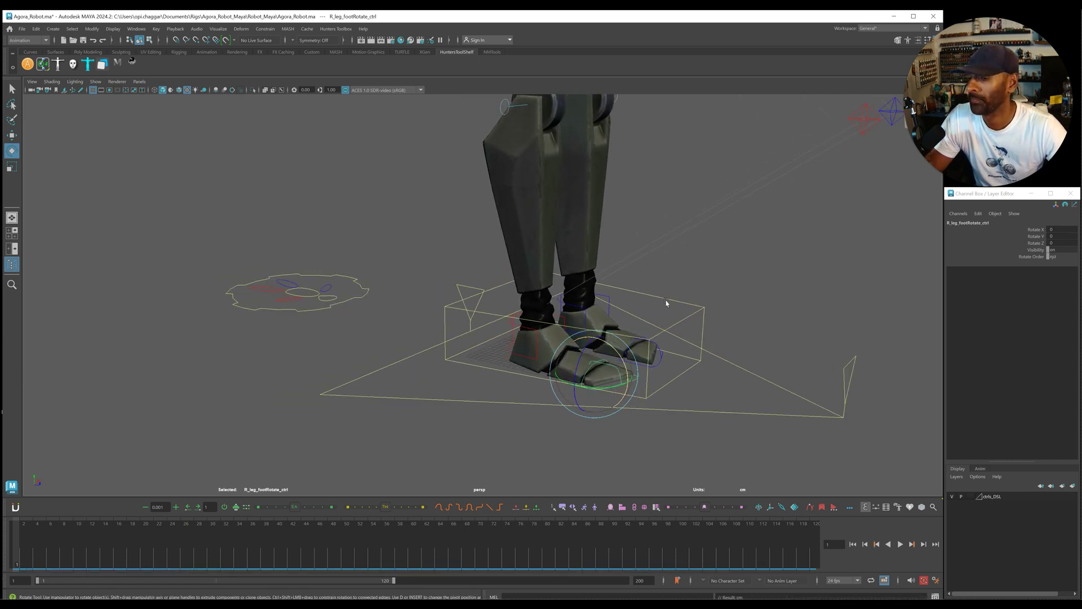
# - Try moving the pole vector controls of both legs together to swing the knees
pyautogui.keyDown('alt'); pyautogui.moveTo(711, 281); pyautogui.dragTo(648, 293, button='right'); pyautogui.keyUp('alt')
pyautogui.keyDown('alt'); pyautogui.moveTo(648, 293); pyautogui.dragTo(628, 338, button='middle'); pyautogui.keyUp('alt')
pyautogui.keyDown('alt'); pyautogui.moveTo(476, 393); pyautogui.dragTo(606, 389, button='right'); pyautogui.keyUp('alt')
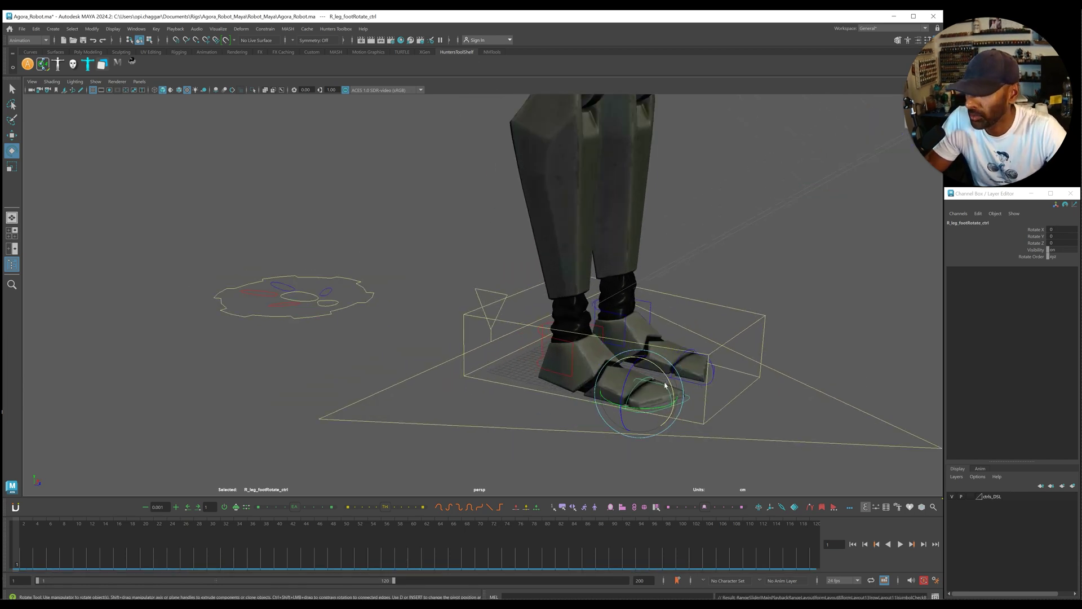
pyautogui.keyDown('alt'); pyautogui.moveTo(709, 355); pyautogui.dragTo(635, 325); pyautogui.keyUp('alt')
pyautogui.keyDown('alt'); pyautogui.moveTo(475, 350); pyautogui.dragTo(577, 335); pyautogui.keyUp('alt')
pyautogui.keyDown('alt'); pyautogui.moveTo(577, 335); pyautogui.dragTo(464, 416, button='middle'); pyautogui.keyUp('alt')
pyautogui.keyDown('alt'); pyautogui.moveTo(464, 416); pyautogui.dragTo(469, 313, button='right'); pyautogui.keyUp('alt')
pyautogui.keyDown('alt'); pyautogui.moveTo(468, 314); pyautogui.dragTo(723, 247); pyautogui.keyUp('alt')
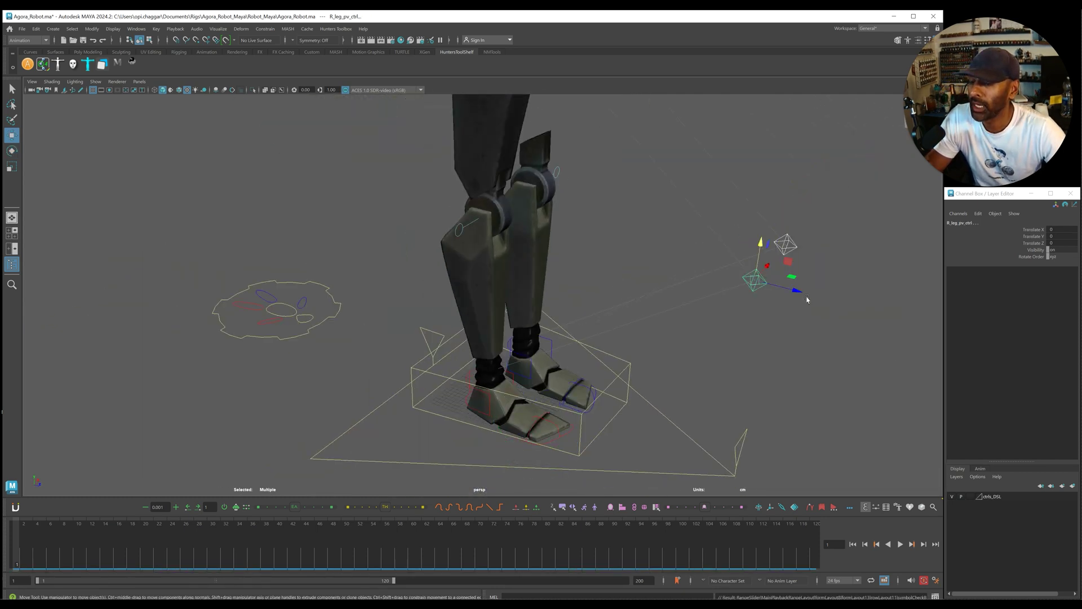
pyautogui.moveTo(760, 280); pyautogui.dragTo(436, 290)
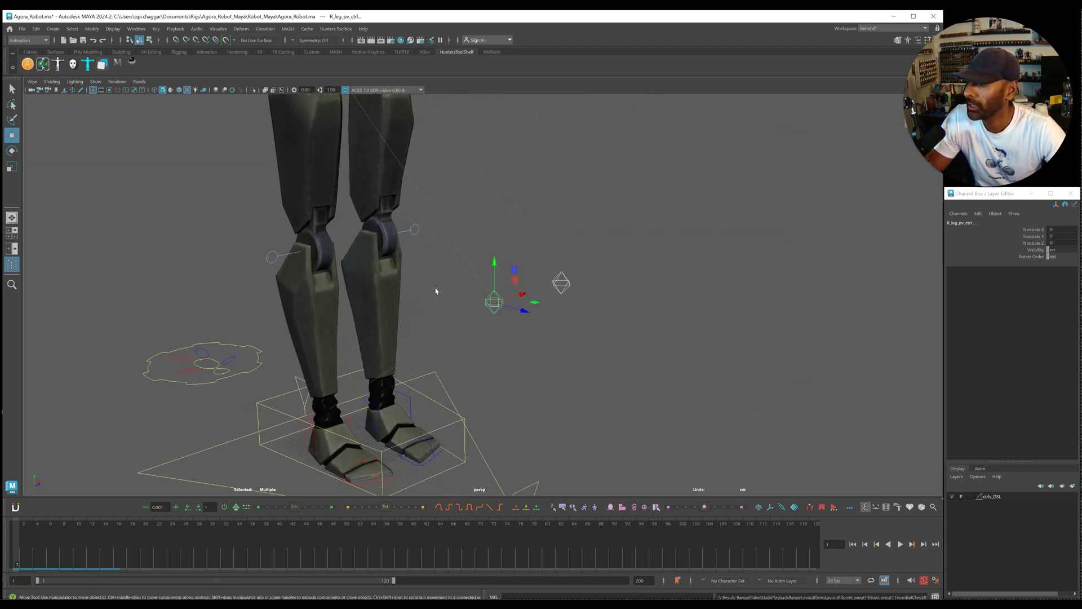
# - Try moving and rotating the right lower-leg detach control at the knee, undoing the changes
pyautogui.click(272, 258)
pyautogui.press('f')
pyautogui.keyDown('alt'); pyautogui.moveTo(534, 247); pyautogui.dragTo(282, 315, button='right'); pyautogui.keyUp('alt')
pyautogui.keyDown('alt'); pyautogui.moveTo(570, 287); pyautogui.dragTo(537, 288); pyautogui.keyUp('alt')
pyautogui.keyDown('alt'); pyautogui.moveTo(536, 288); pyautogui.dragTo(387, 297, button='right'); pyautogui.keyUp('alt')
pyautogui.keyDown('alt'); pyautogui.moveTo(652, 292); pyautogui.dragTo(546, 278, button='middle'); pyautogui.keyUp('alt')
pyautogui.keyDown('alt'); pyautogui.moveTo(546, 278); pyautogui.dragTo(615, 290); pyautogui.keyUp('alt')
pyautogui.hotkey('ctrl', 'z')
pyautogui.press('e')
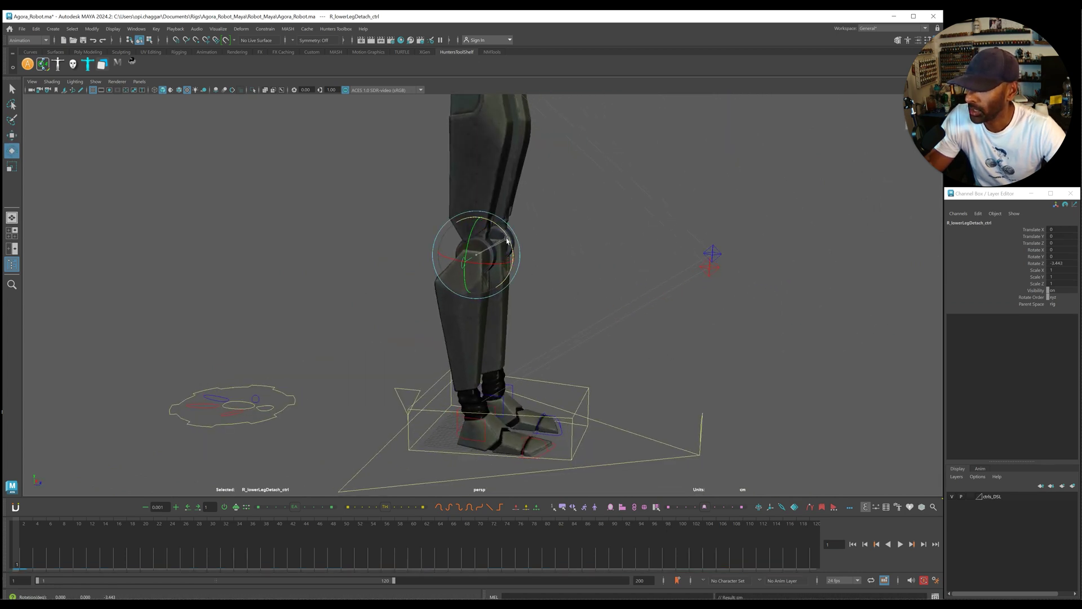
pyautogui.keyDown('alt'); pyautogui.moveTo(545, 239); pyautogui.dragTo(509, 333); pyautogui.keyUp('alt')
pyautogui.keyDown('alt'); pyautogui.moveTo(509, 333); pyautogui.dragTo(491, 353, button='middle'); pyautogui.keyUp('alt')
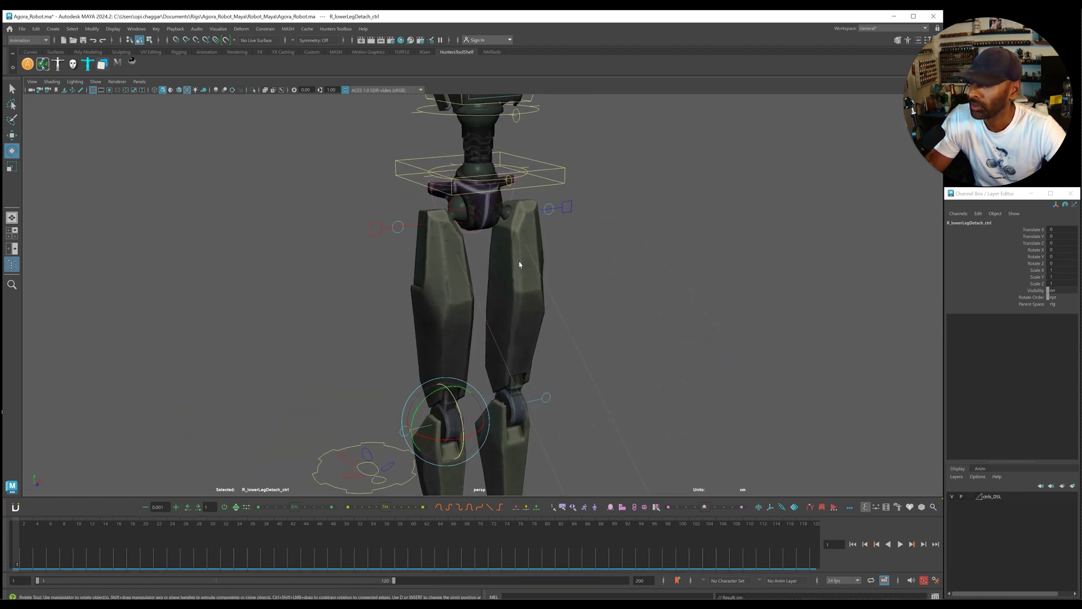
# - Try the square hip control and the upper-leg detach control of the right leg, undoing the changes
pyautogui.keyDown('alt'); pyautogui.moveTo(519, 264); pyautogui.dragTo(584, 240); pyautogui.keyUp('alt')
pyautogui.click(371, 231)
pyautogui.moveTo(411, 230); pyautogui.dragTo(402, 263)
pyautogui.keyDown('alt'); pyautogui.moveTo(353, 259); pyautogui.dragTo(429, 247, button='right'); pyautogui.keyUp('alt')
pyautogui.click(427, 227)
pyautogui.click(428, 225)
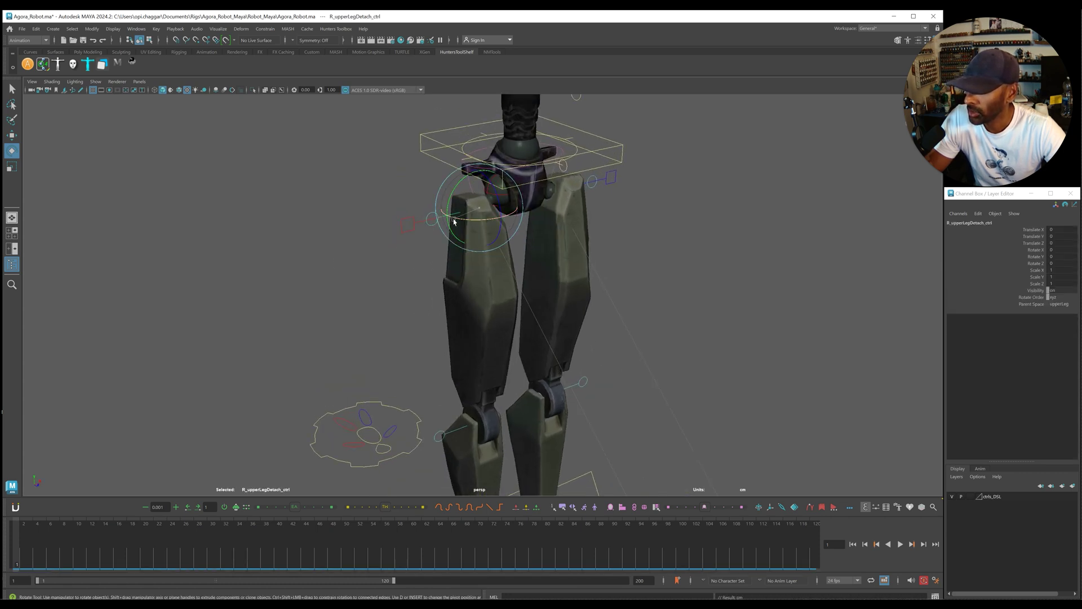
pyautogui.keyDown('alt'); pyautogui.moveTo(459, 246); pyautogui.dragTo(430, 227); pyautogui.keyUp('alt')
pyautogui.click(404, 222)
pyautogui.keyDown('alt'); pyautogui.moveTo(445, 246); pyautogui.dragTo(378, 265, button='right'); pyautogui.keyUp('alt')
pyautogui.click(435, 246)
pyautogui.hotkey('ctrl', 'z')
pyautogui.hotkey('ctrl', 'z')
pyautogui.hotkey('ctrl', 'z')
pyautogui.click(473, 232)
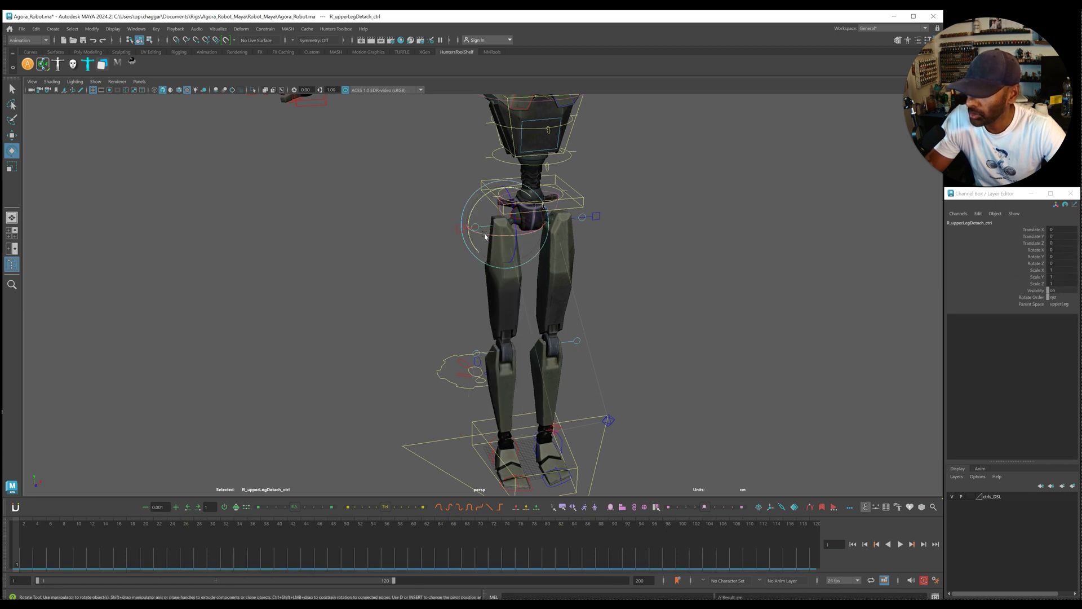
# - Try moving the robot's upper body with the main spine pelvis control, and undo the moves
pyautogui.keyDown('alt'); pyautogui.moveTo(453, 275); pyautogui.dragTo(474, 280, button='right'); pyautogui.keyUp('alt')
pyautogui.keyDown('alt'); pyautogui.moveTo(474, 280); pyautogui.dragTo(453, 297, button='middle'); pyautogui.keyUp('alt')
pyautogui.keyDown('alt'); pyautogui.moveTo(639, 261); pyautogui.dragTo(522, 255, button='right'); pyautogui.keyUp('alt')
pyautogui.scroll(-5, 522, 255)
pyautogui.scroll(5, 635, 289)
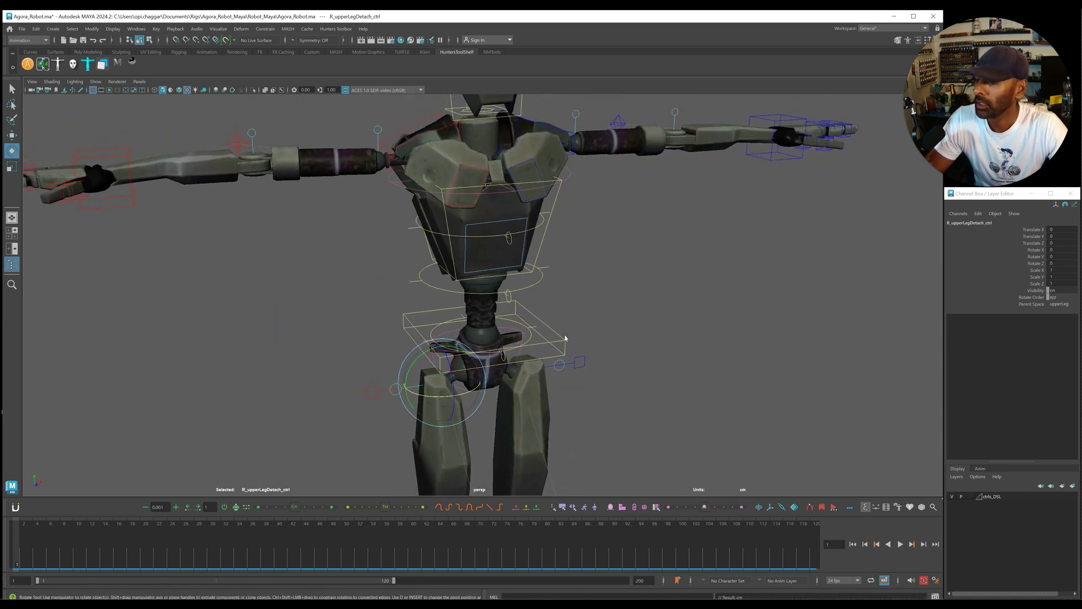
pyautogui.click(564, 336)
pyautogui.click(558, 334)
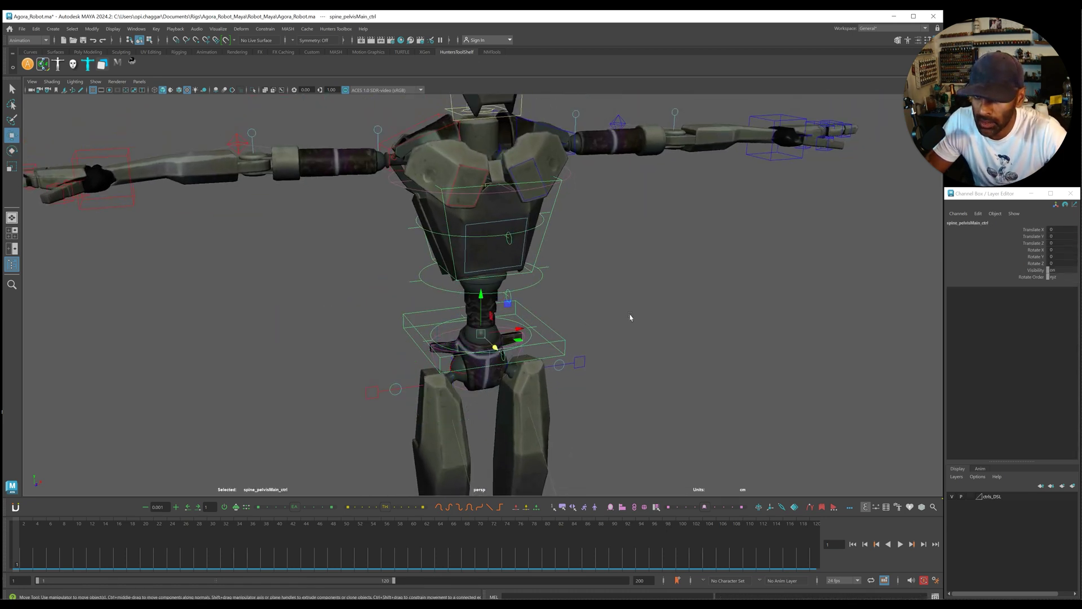
pyautogui.moveTo(481, 336); pyautogui.dragTo(541, 366)
pyautogui.keyDown('alt'); pyautogui.moveTo(541, 367); pyautogui.dragTo(266, 338, button='right'); pyautogui.keyUp('alt')
pyautogui.keyDown('alt'); pyautogui.moveTo(586, 322); pyautogui.dragTo(545, 284, button='middle'); pyautogui.keyUp('alt')
pyautogui.moveTo(513, 296); pyautogui.dragTo(468, 298)
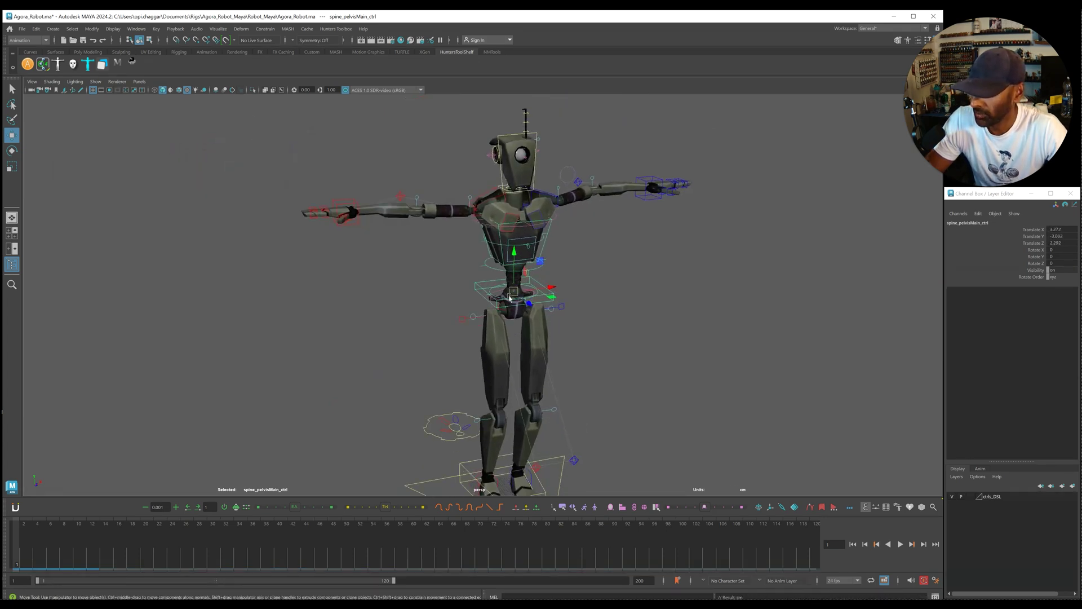
pyautogui.hotkey('ctrl', 'z')
pyautogui.hotkey('ctrl', 'z')
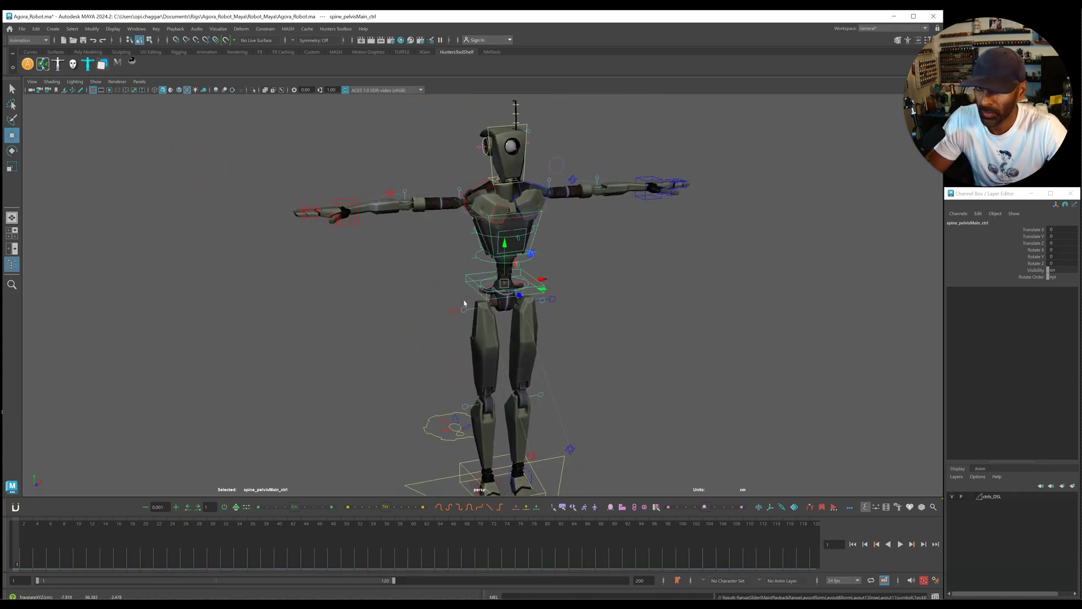
# - Try rotating the hips with the circular spine pelvis control inside the main pelvis box
pyautogui.keyDown('alt'); pyautogui.moveTo(520, 299); pyautogui.dragTo(649, 294, button='right'); pyautogui.keyUp('alt')
pyautogui.keyDown('alt'); pyautogui.moveTo(603, 292); pyautogui.dragTo(595, 291); pyautogui.keyUp('alt')
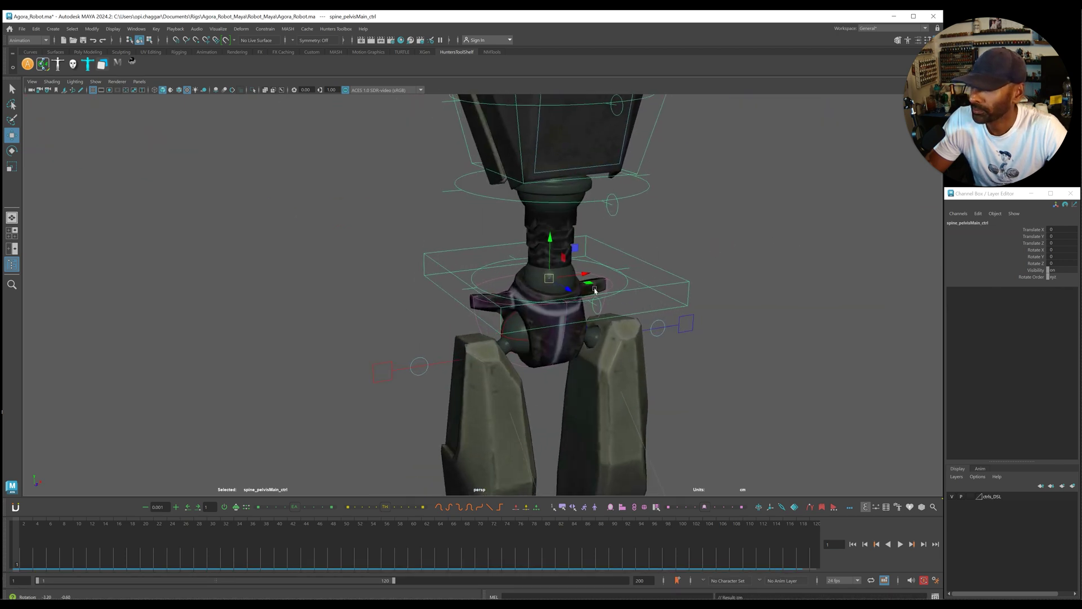
pyautogui.click(625, 283)
pyautogui.keyDown('alt'); pyautogui.moveTo(625, 284); pyautogui.dragTo(395, 298, button='right'); pyautogui.keyUp('alt')
pyautogui.keyDown('alt'); pyautogui.moveTo(647, 289); pyautogui.dragTo(537, 325, button='middle'); pyautogui.keyUp('alt')
pyautogui.keyDown('alt'); pyautogui.moveTo(523, 323); pyautogui.dragTo(464, 293); pyautogui.keyUp('alt')
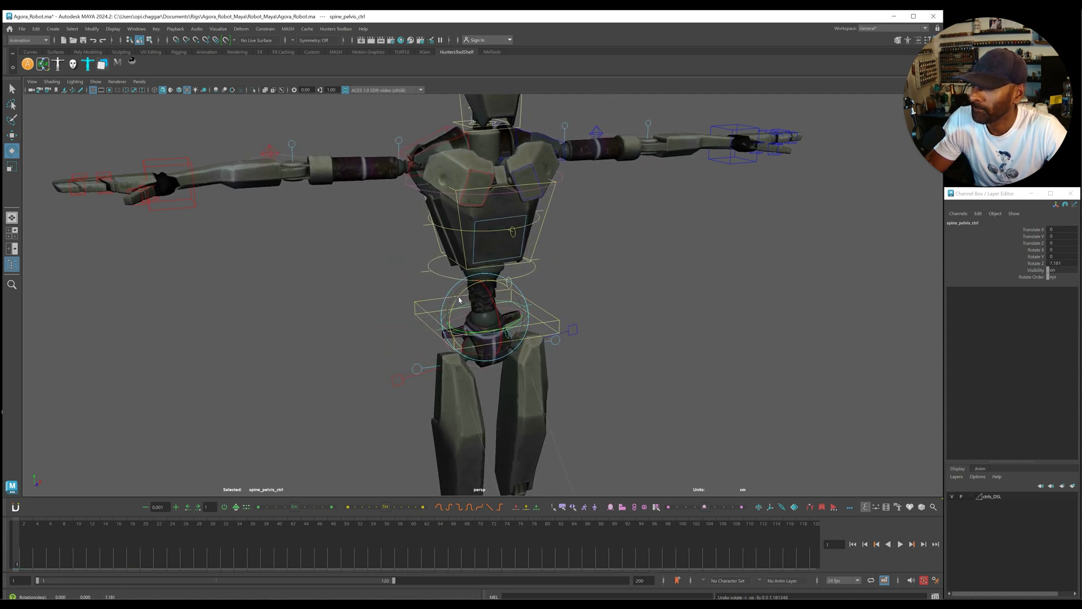
pyautogui.scroll(2, 460, 300)
# - Try rotating the small pelvis control at the hips about the X and Z axes, and undo the rotations
pyautogui.click(526, 331)
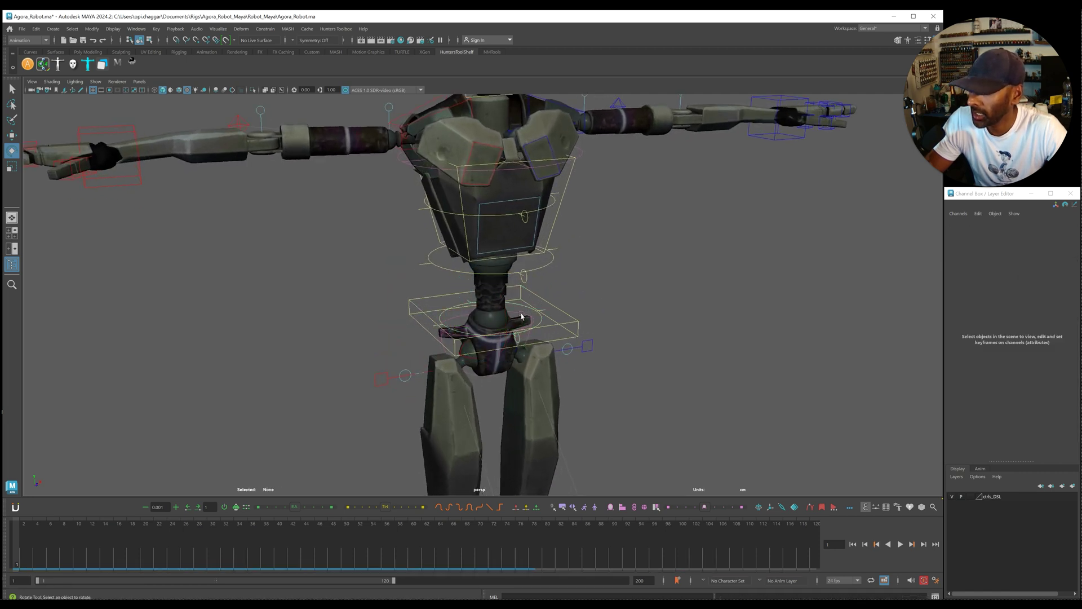
pyautogui.click(522, 318)
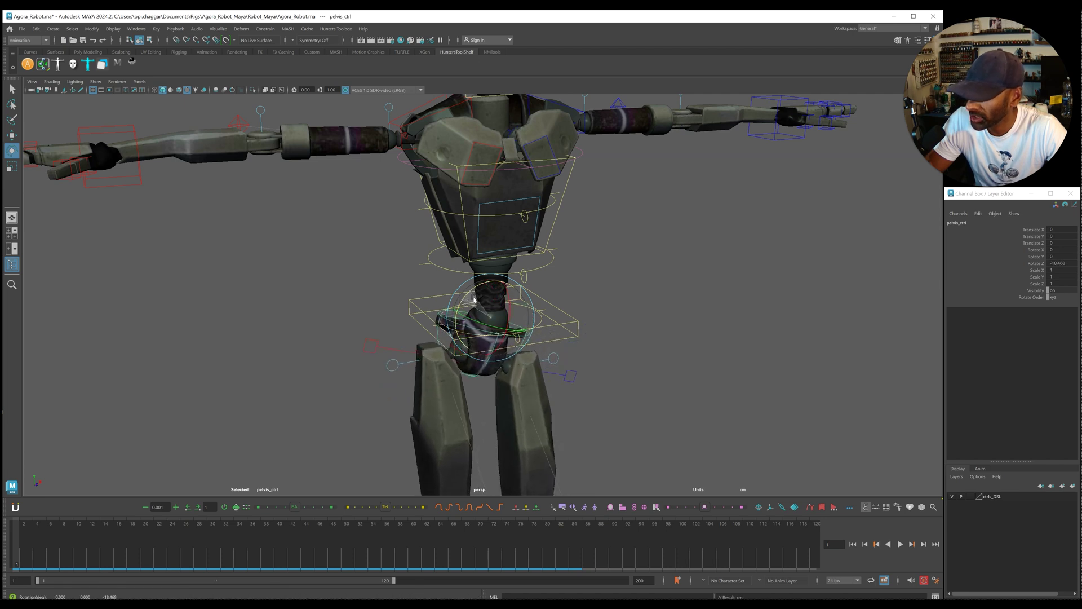
pyautogui.moveTo(473, 300); pyautogui.dragTo(468, 302)
pyautogui.scroll(-5, 470, 293)
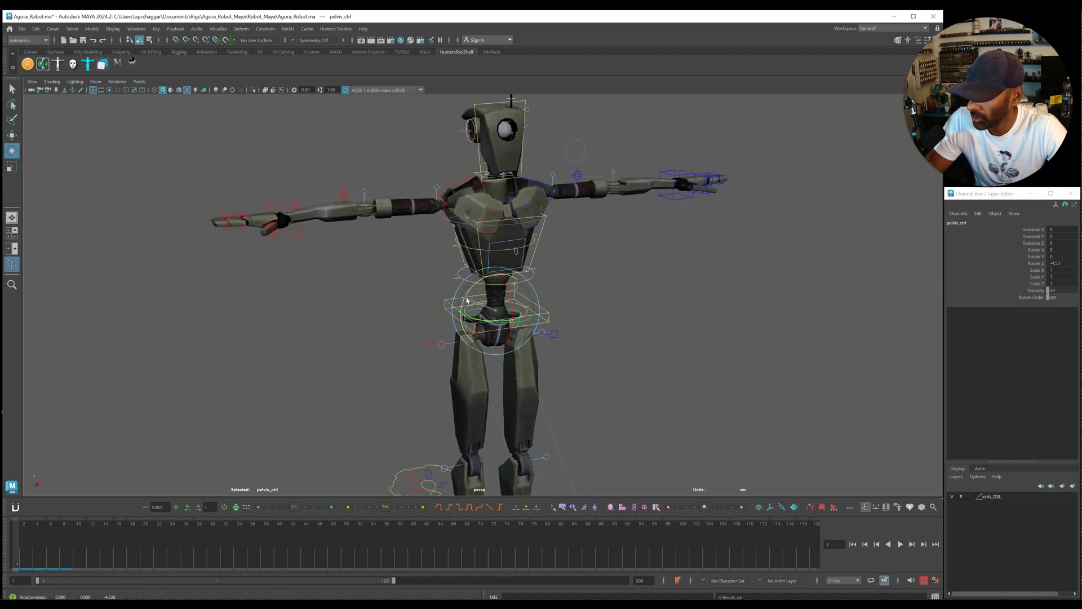
pyautogui.keyDown('alt'); pyautogui.moveTo(467, 302); pyautogui.dragTo(520, 217, button='middle'); pyautogui.keyUp('alt')
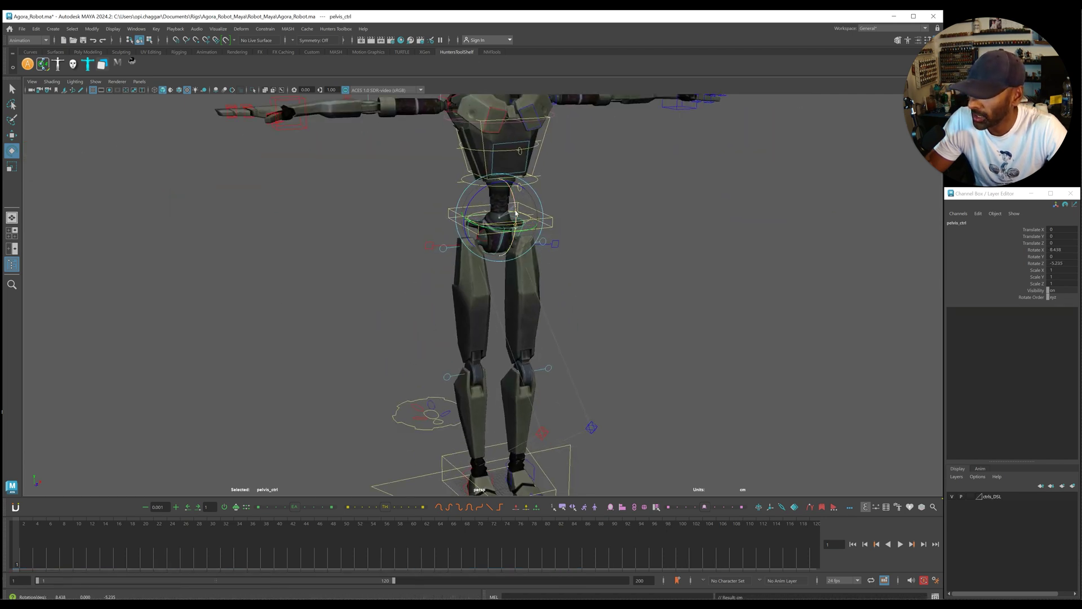
pyautogui.hotkey('ctrl', 'z')
pyautogui.hotkey('ctrl', 'z')
# - Try rotating the middle spine control below the chest, undo the changes and clear the selection
pyautogui.keyDown('alt'); pyautogui.moveTo(378, 219); pyautogui.dragTo(347, 322, button='middle'); pyautogui.keyUp('alt')
pyautogui.keyDown('alt'); pyautogui.moveTo(347, 321); pyautogui.dragTo(506, 318, button='right'); pyautogui.keyUp('alt')
pyautogui.keyDown('alt'); pyautogui.moveTo(506, 318); pyautogui.dragTo(474, 379, button='middle'); pyautogui.keyUp('alt')
pyautogui.keyDown('alt'); pyautogui.moveTo(528, 304); pyautogui.dragTo(529, 302); pyautogui.keyUp('alt')
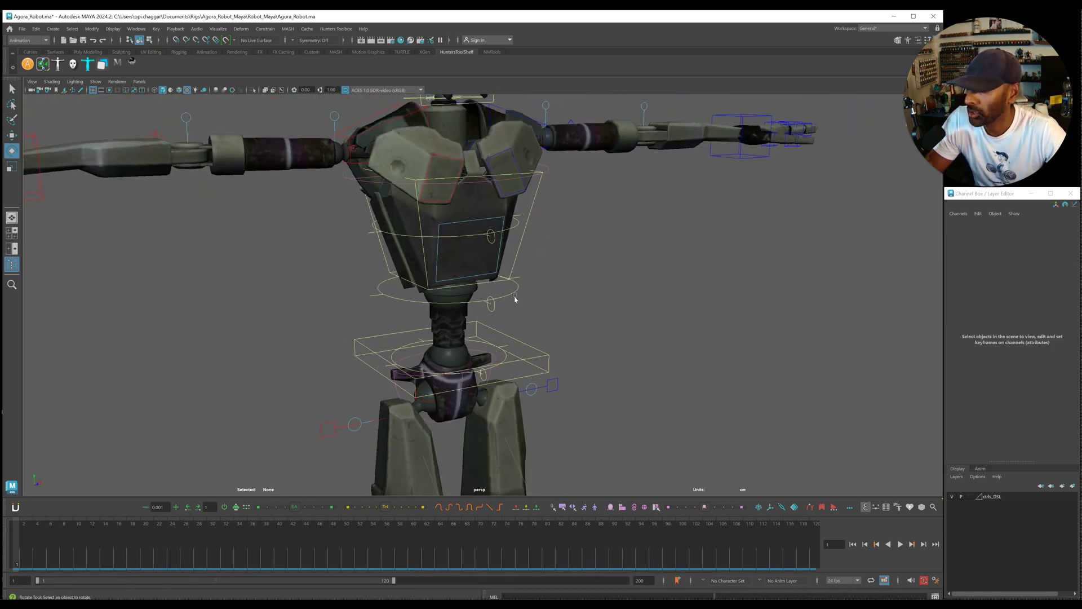
pyautogui.click(516, 294)
pyautogui.keyDown('alt'); pyautogui.moveTo(616, 300); pyautogui.dragTo(417, 313, button='right'); pyautogui.keyUp('alt')
pyautogui.keyDown('alt'); pyautogui.moveTo(417, 313); pyautogui.dragTo(464, 316); pyautogui.keyUp('alt')
pyautogui.keyDown('alt'); pyautogui.moveTo(648, 316); pyautogui.dragTo(532, 298); pyautogui.keyUp('alt')
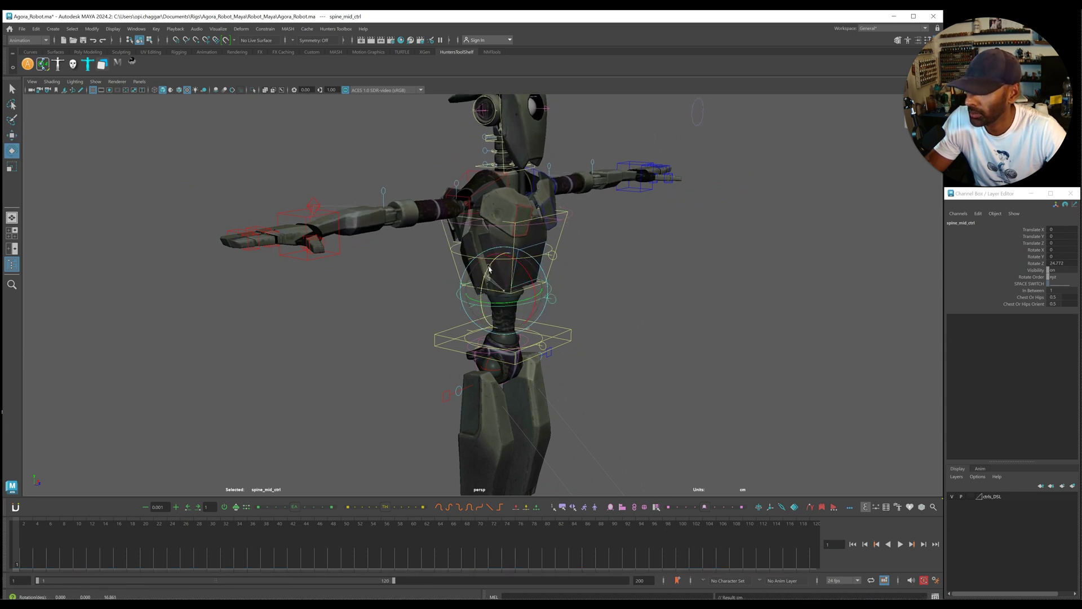
pyautogui.moveTo(546, 298)
pyautogui.mouseDown()
pyautogui.moveTo(434, 299)
pyautogui.moveTo(565, 292)
pyautogui.mouseUp()
pyautogui.hotkey('ctrl', 'z')
pyautogui.hotkey('ctrl', 'z')
pyautogui.click(556, 296)
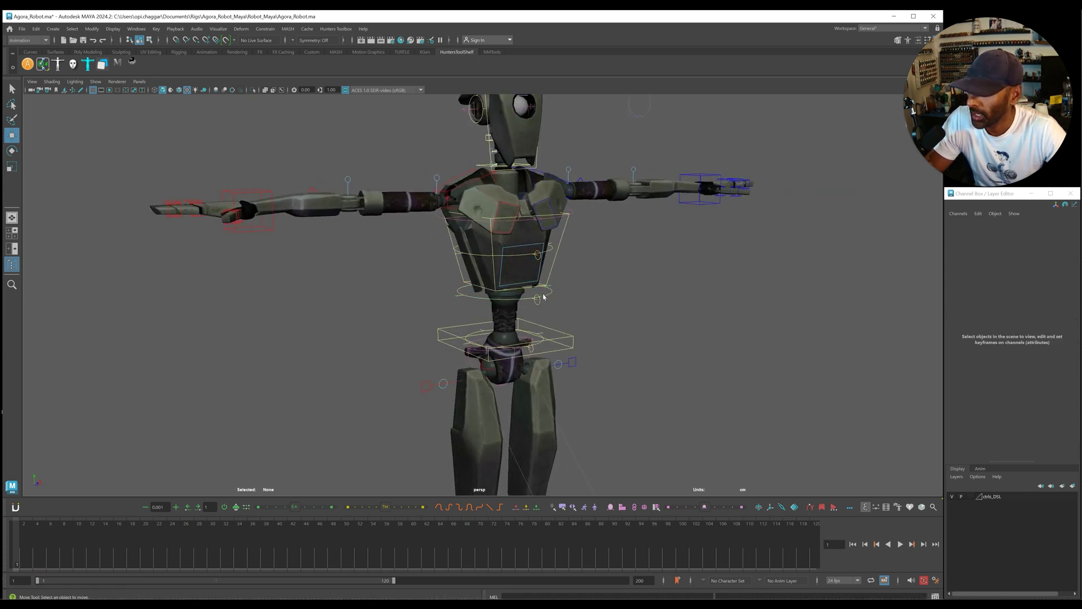
# - Try rotating the upper torso about Z with the spine chest control, and clear the selection
pyautogui.click(549, 272)
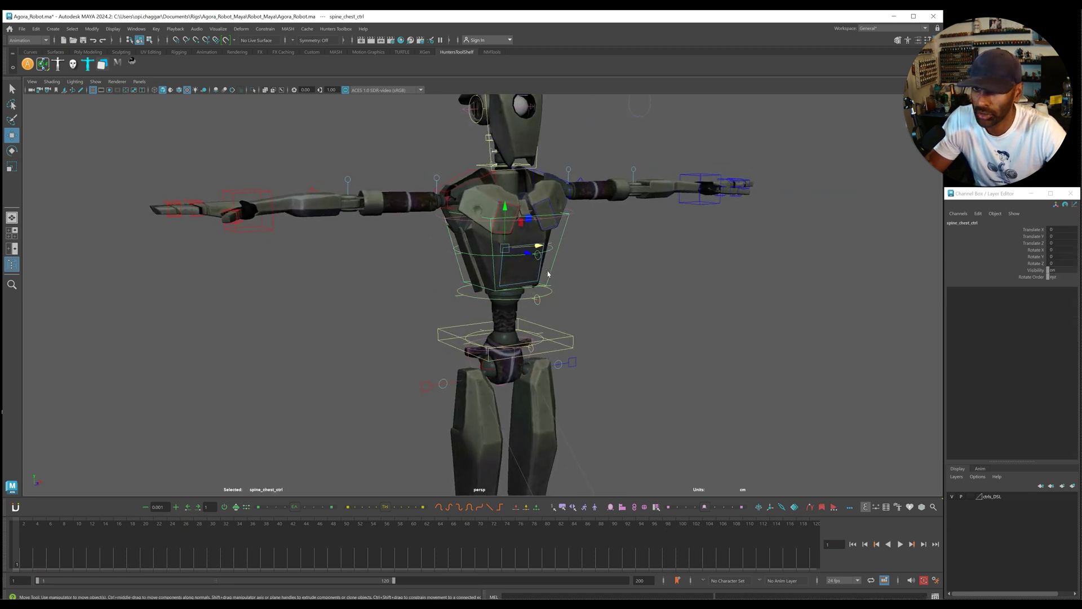
pyautogui.moveTo(516, 226)
pyautogui.mouseDown()
pyautogui.moveTo(505, 259)
pyautogui.moveTo(500, 236)
pyautogui.mouseUp()
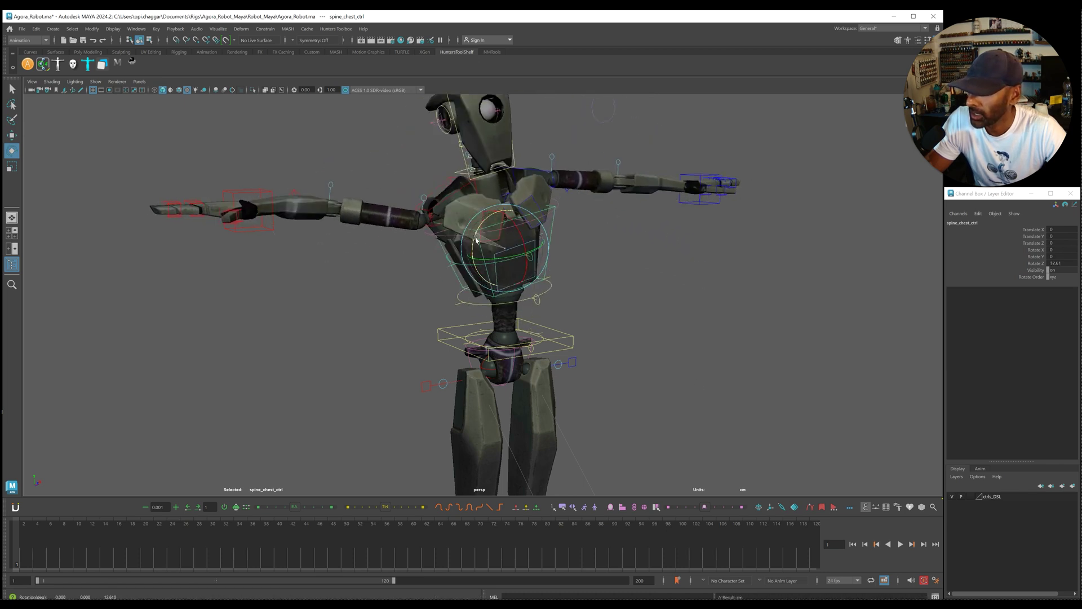
pyautogui.click(575, 254)
# - Try rotating the chest about Z and X with the spine chest rotation control, and undo the rotations
pyautogui.click(509, 252)
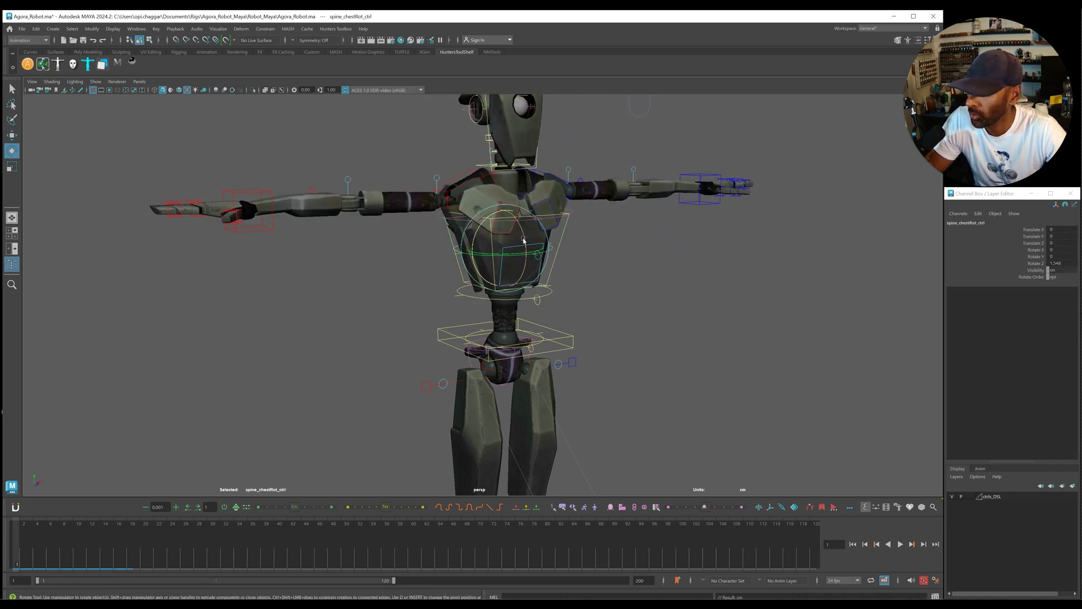
pyautogui.moveTo(523, 245)
pyautogui.mouseDown()
pyautogui.moveTo(523, 259)
pyautogui.moveTo(523, 239)
pyautogui.moveTo(524, 250)
pyautogui.mouseUp()
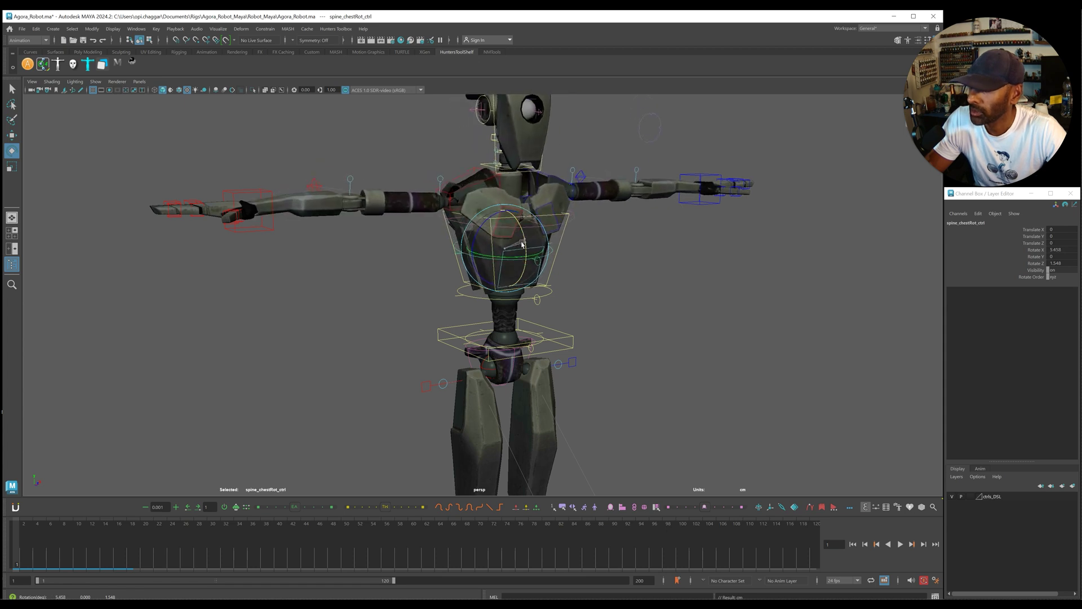
pyautogui.hotkey('ctrl', 'z')
pyautogui.hotkey('ctrl', 'z')
pyautogui.hotkey('ctrl', 'z')
# - Try rotating the upper torso several times with the main spine chest control, undo each rotation and clear the selection
pyautogui.click(553, 266)
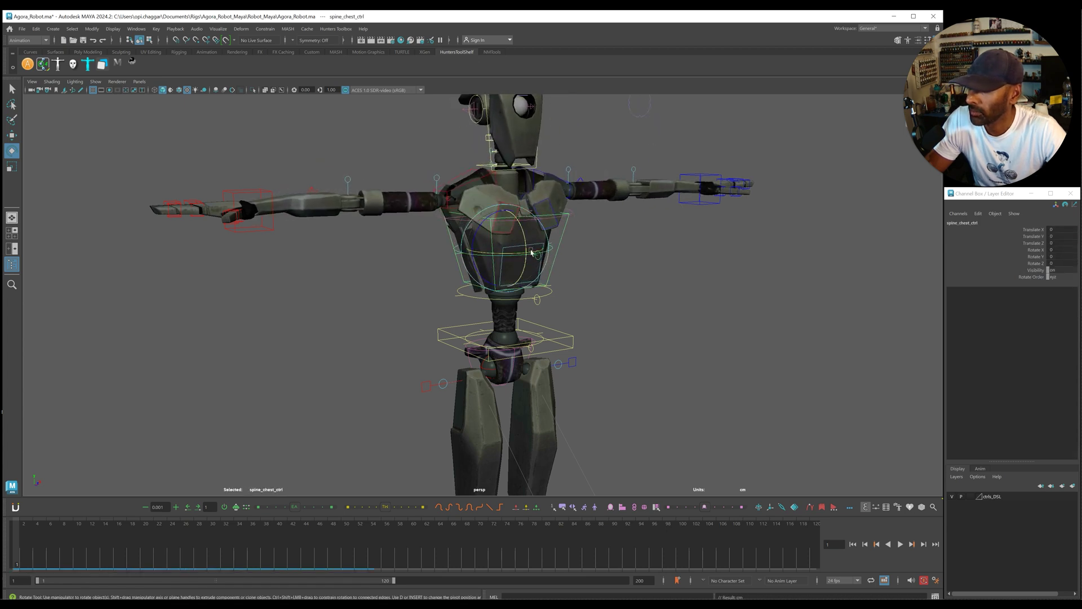
pyautogui.moveTo(531, 252); pyautogui.dragTo(519, 213)
pyautogui.hotkey('ctrl', 'z')
pyautogui.click(626, 267)
pyautogui.click(538, 256)
pyautogui.hotkey('ctrl', 'z')
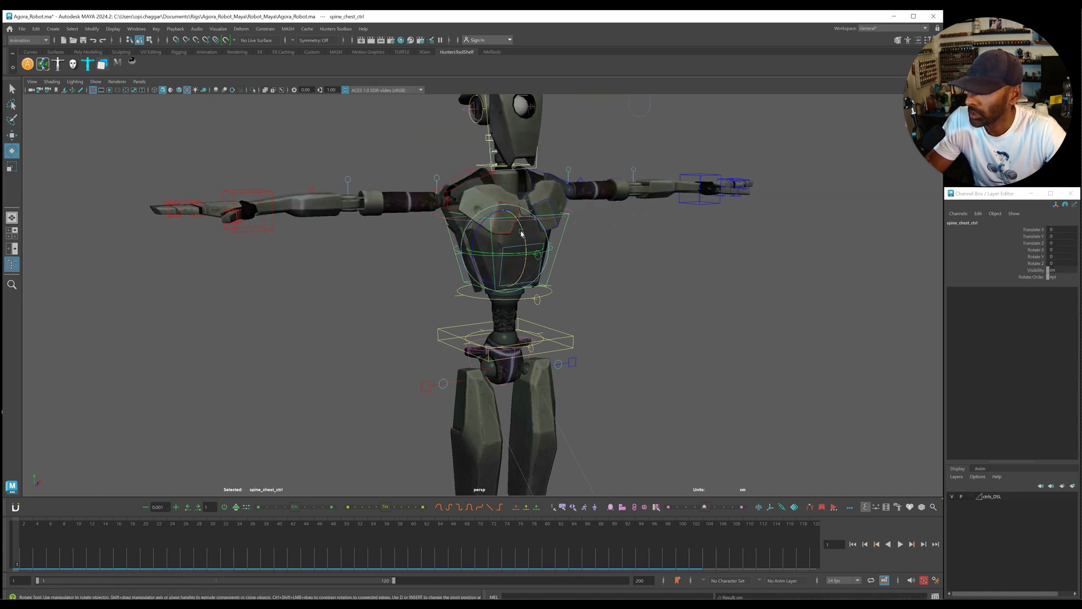
pyautogui.moveTo(521, 233)
pyautogui.mouseDown()
pyautogui.moveTo(531, 251)
pyautogui.moveTo(518, 239)
pyautogui.moveTo(522, 250)
pyautogui.mouseUp()
pyautogui.hotkey('ctrl', 'z')
pyautogui.hotkey('ctrl', 'z')
pyautogui.click(536, 260)
pyautogui.hotkey('ctrl', 'z')
pyautogui.click(590, 270)
# - Try rotating the upper chest control between the shoulders, and undo the changes
pyautogui.keyDown('alt'); pyautogui.moveTo(568, 276); pyautogui.dragTo(509, 242); pyautogui.keyUp('alt')
pyautogui.click(562, 253)
pyautogui.hotkey('ctrl', 'z')
pyautogui.hotkey('ctrl', 'z')
pyautogui.press('w')
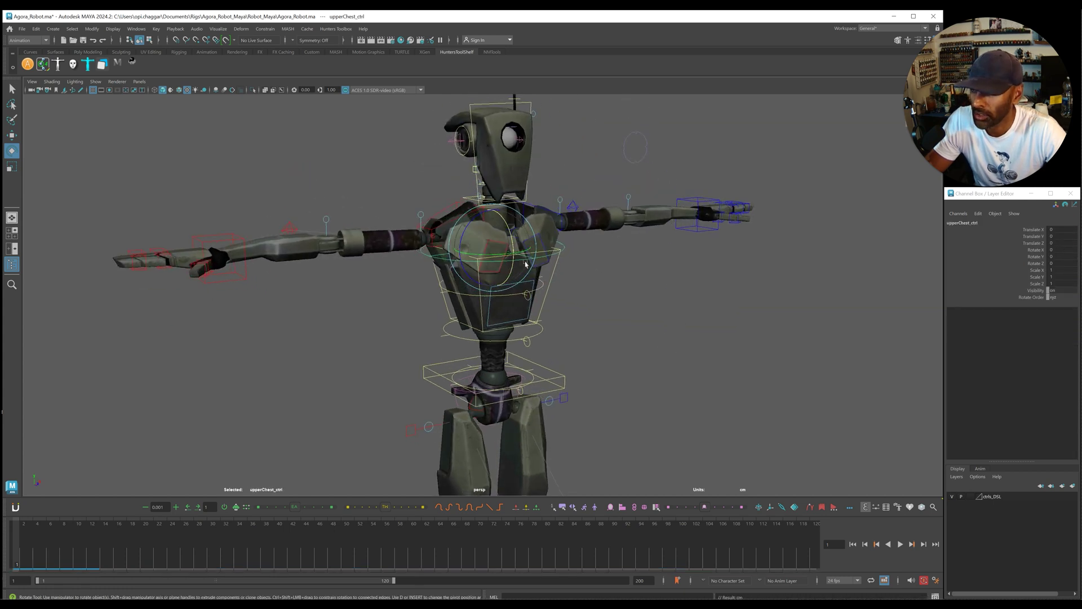
# - Try moving the torso with the chest controls around the rib cage, undo the move and clear the selection
pyautogui.click(539, 286)
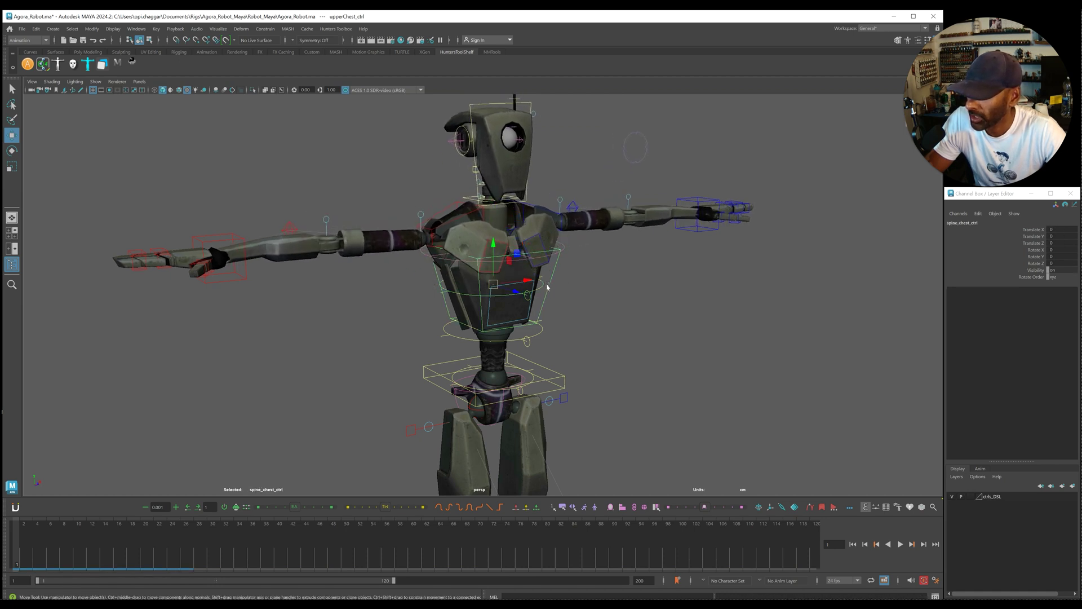
pyautogui.click(520, 302)
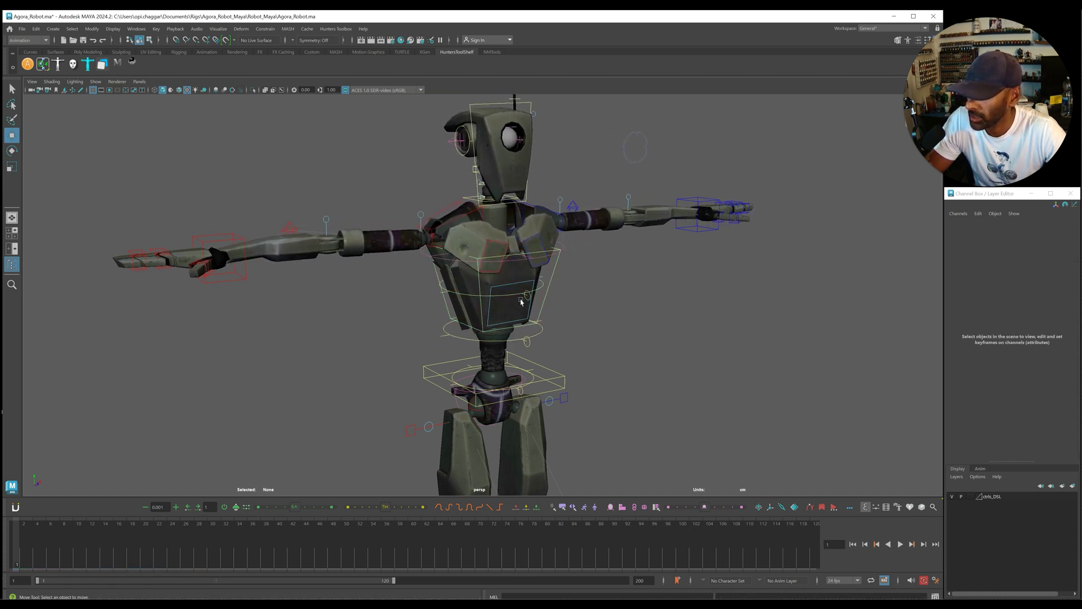
pyautogui.click(491, 296)
pyautogui.moveTo(490, 285); pyautogui.dragTo(480, 285)
pyautogui.hotkey('ctrl', 'z')
pyautogui.click(582, 306)
# - Try rotating the right arm's shoulder control, and undo the rotation
pyautogui.keyDown('alt'); pyautogui.moveTo(496, 323); pyautogui.dragTo(577, 339); pyautogui.keyUp('alt')
pyautogui.keyDown('alt'); pyautogui.moveTo(576, 339); pyautogui.dragTo(568, 347, button='middle'); pyautogui.keyUp('alt')
pyautogui.keyDown('alt'); pyautogui.moveTo(516, 333); pyautogui.dragTo(561, 340, button='right'); pyautogui.keyUp('alt')
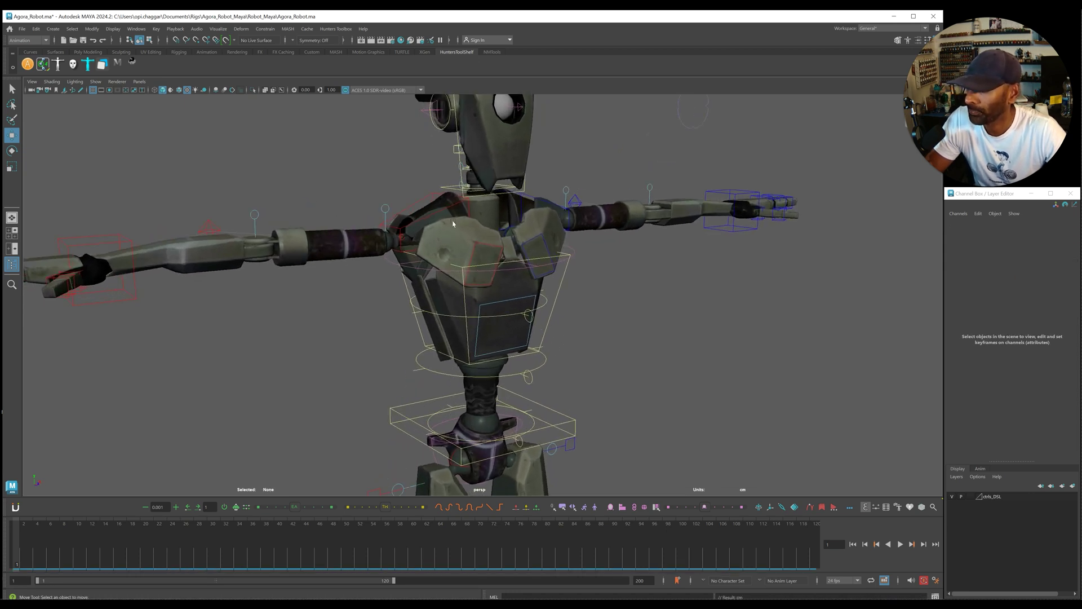
pyautogui.click(445, 211)
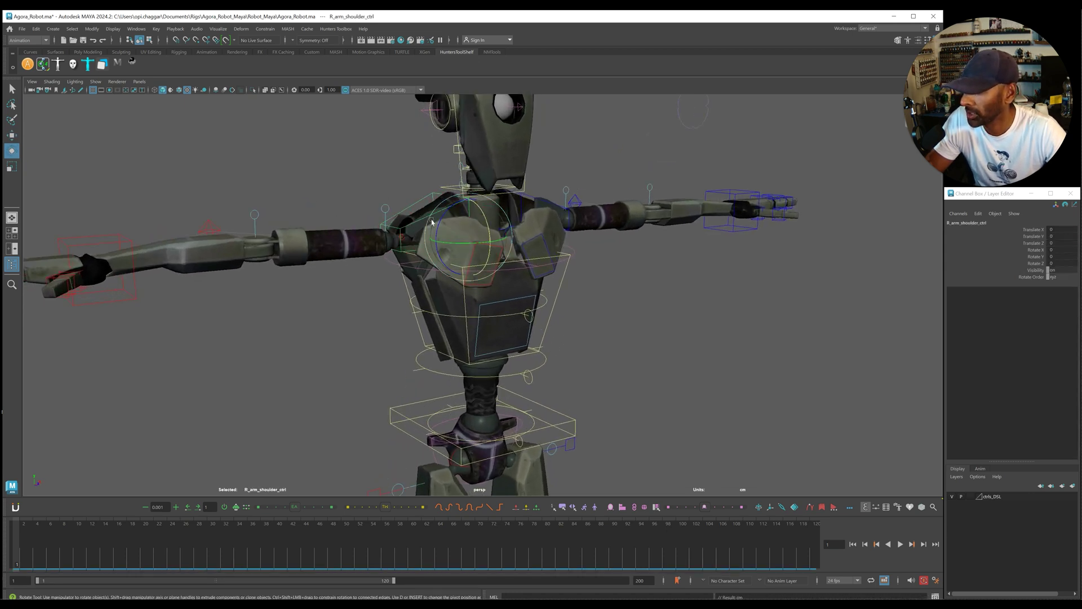
pyautogui.moveTo(438, 220); pyautogui.dragTo(442, 222)
pyautogui.hotkey('ctrl', 'z')
# - Try rotating the left arm's shoulder control about Z, and clear the selection
pyautogui.click(519, 197)
pyautogui.click(520, 200)
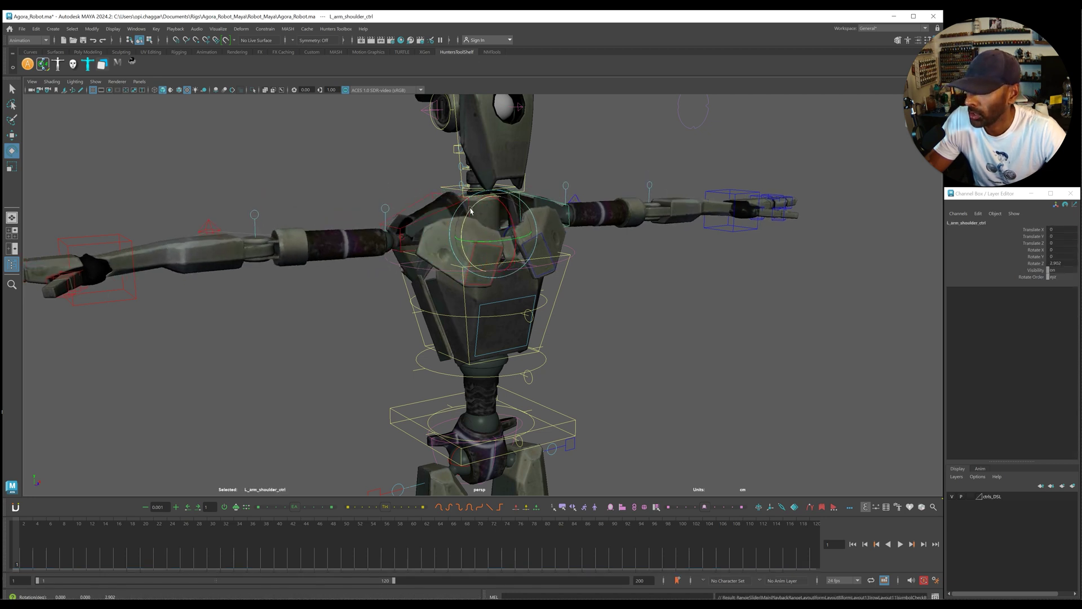
pyautogui.click(542, 299)
# - Try rotating the chest plate with the rectangular control on the front of the torso
pyautogui.click(514, 302)
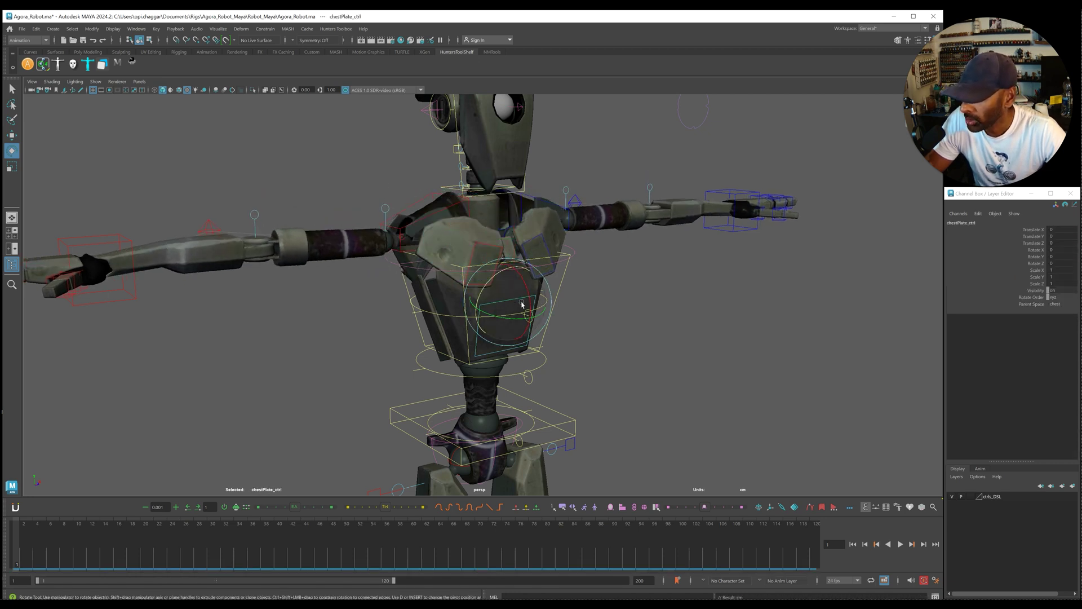
pyautogui.hotkey('ctrl', 'z')
pyautogui.moveTo(523, 291); pyautogui.dragTo(551, 294)
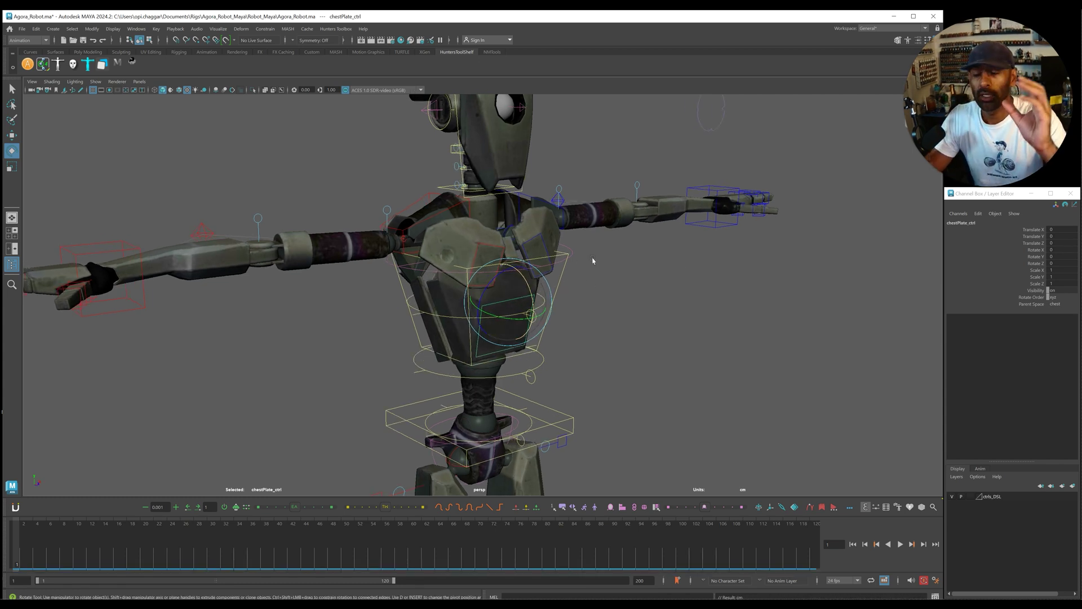
# - Try rotating and moving the left chest armour piece with its control, and undo the changes
pyautogui.click(529, 246)
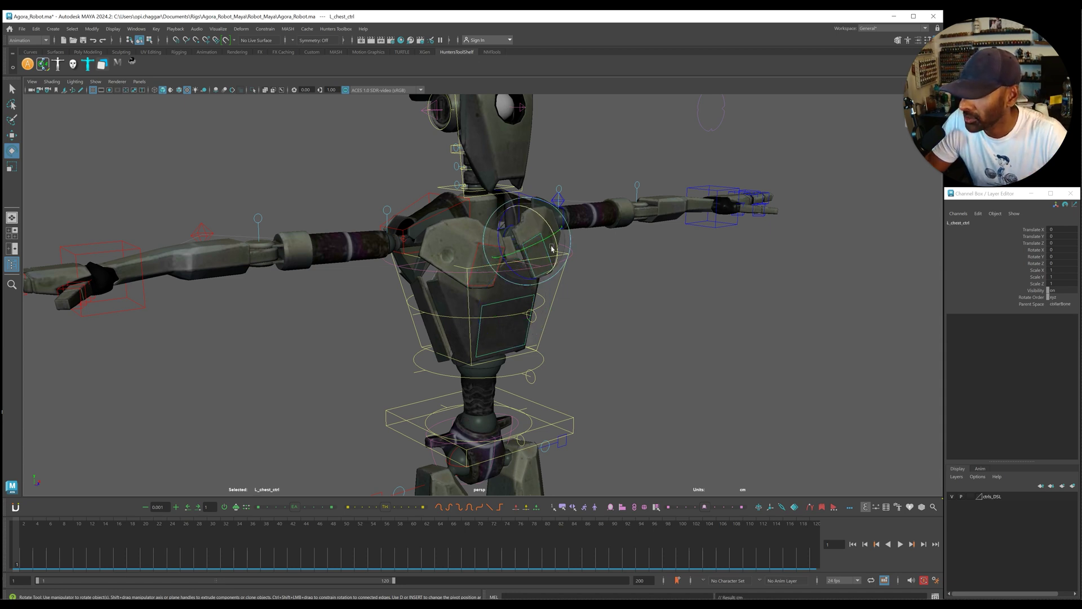
pyautogui.moveTo(557, 246); pyautogui.dragTo(540, 300)
pyautogui.hotkey('ctrl', 'z')
pyautogui.press('w')
pyautogui.hotkey('ctrl', 'z')
# - Try adjusting the left front collarbone control inside the chest, and undo the change
pyautogui.click(572, 266)
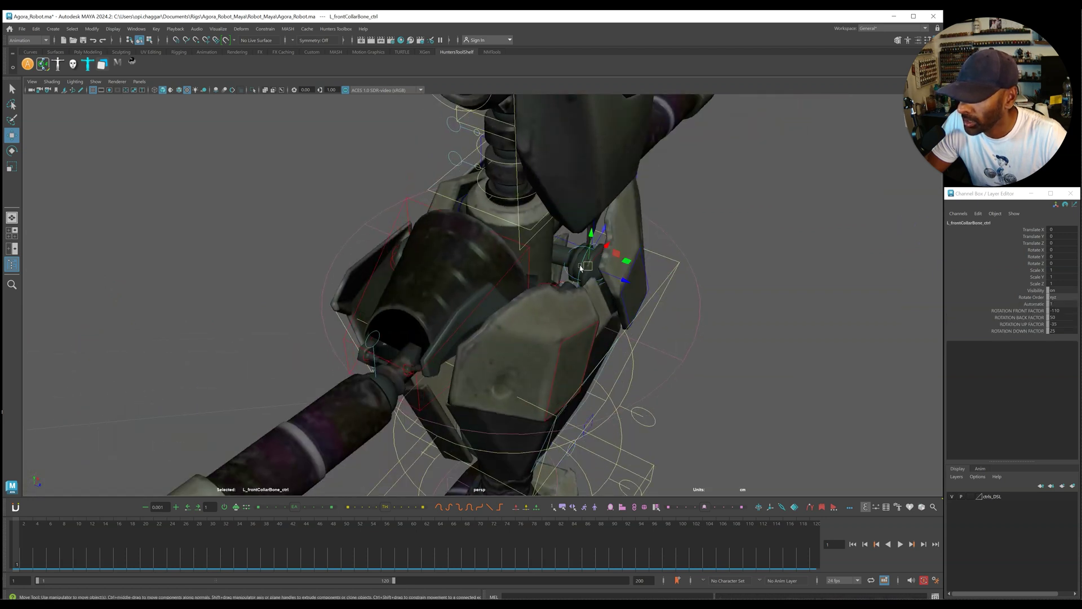
pyautogui.keyDown('alt'); pyautogui.moveTo(580, 254); pyautogui.dragTo(693, 305); pyautogui.keyUp('alt')
pyautogui.keyDown('alt'); pyautogui.moveTo(693, 304); pyautogui.dragTo(713, 243); pyautogui.keyUp('alt')
pyautogui.hotkey('ctrl', 'z')
pyautogui.press('e')
pyautogui.keyDown('alt'); pyautogui.moveTo(699, 260); pyautogui.dragTo(505, 299, button='right'); pyautogui.keyUp('alt')
pyautogui.keyDown('alt'); pyautogui.moveTo(505, 299); pyautogui.dragTo(505, 292); pyautogui.keyUp('alt')
pyautogui.keyDown('alt'); pyautogui.moveTo(505, 293); pyautogui.dragTo(664, 324, button='right'); pyautogui.keyUp('alt')
pyautogui.keyDown('alt'); pyautogui.moveTo(664, 324); pyautogui.dragTo(633, 310, button='middle'); pyautogui.keyUp('alt')
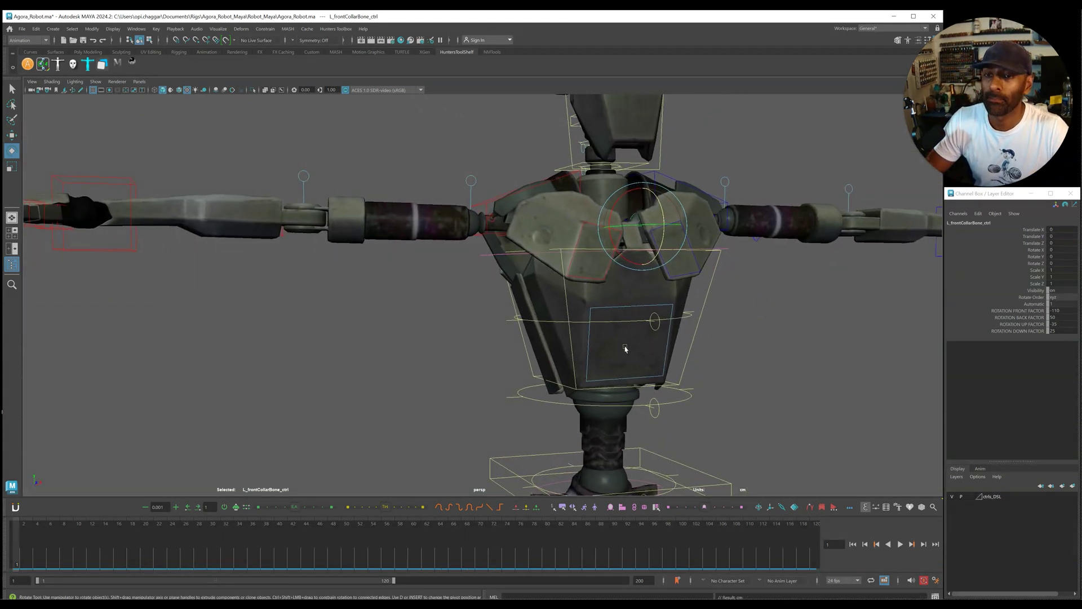
# - Select the chest plate control again, try rotating it and undo the change
pyautogui.click(666, 354)
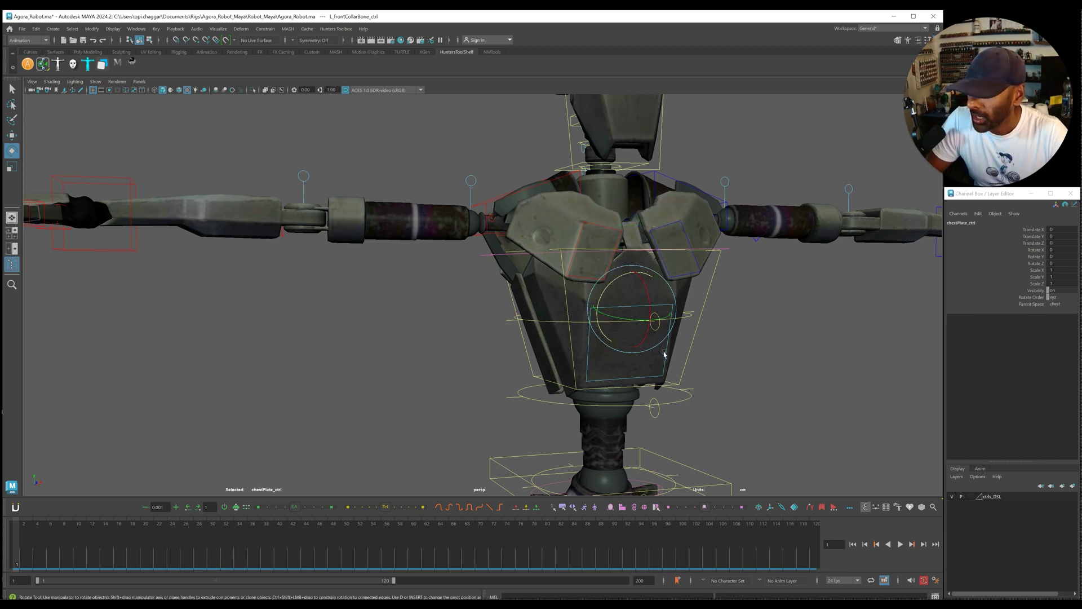
pyautogui.keyDown('alt'); pyautogui.moveTo(635, 319); pyautogui.dragTo(668, 318); pyautogui.keyUp('alt')
pyautogui.hotkey('ctrl', 'z')
pyautogui.keyDown('alt'); pyautogui.moveTo(773, 314); pyautogui.dragTo(637, 333, button='right'); pyautogui.keyUp('alt')
pyautogui.keyDown('alt'); pyautogui.moveTo(637, 332); pyautogui.dragTo(604, 362); pyautogui.keyUp('alt')
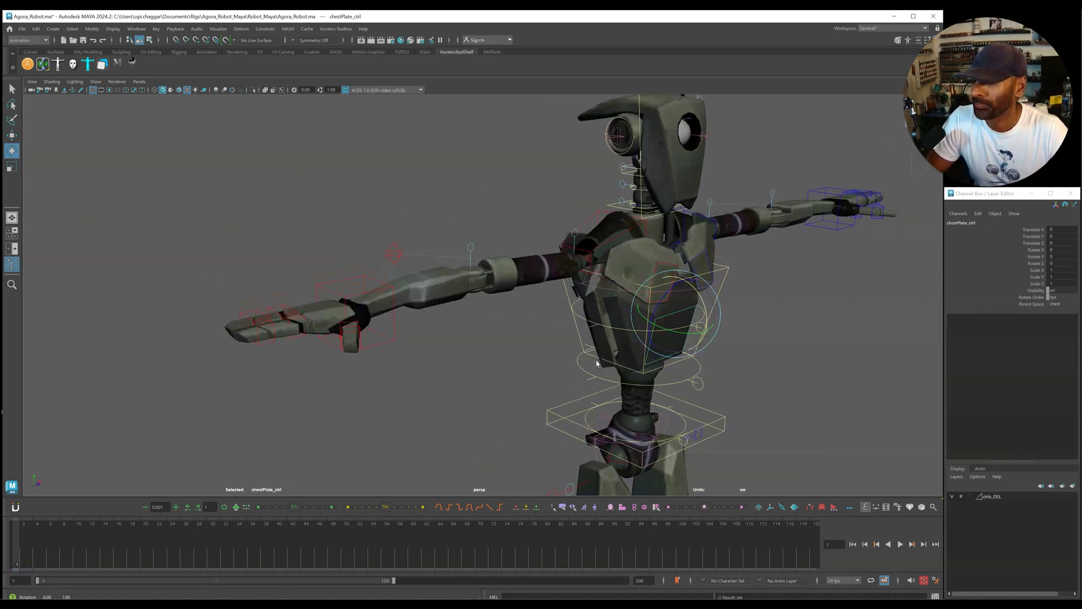
pyautogui.keyDown('alt'); pyautogui.moveTo(679, 367); pyautogui.dragTo(473, 361); pyautogui.keyUp('alt')
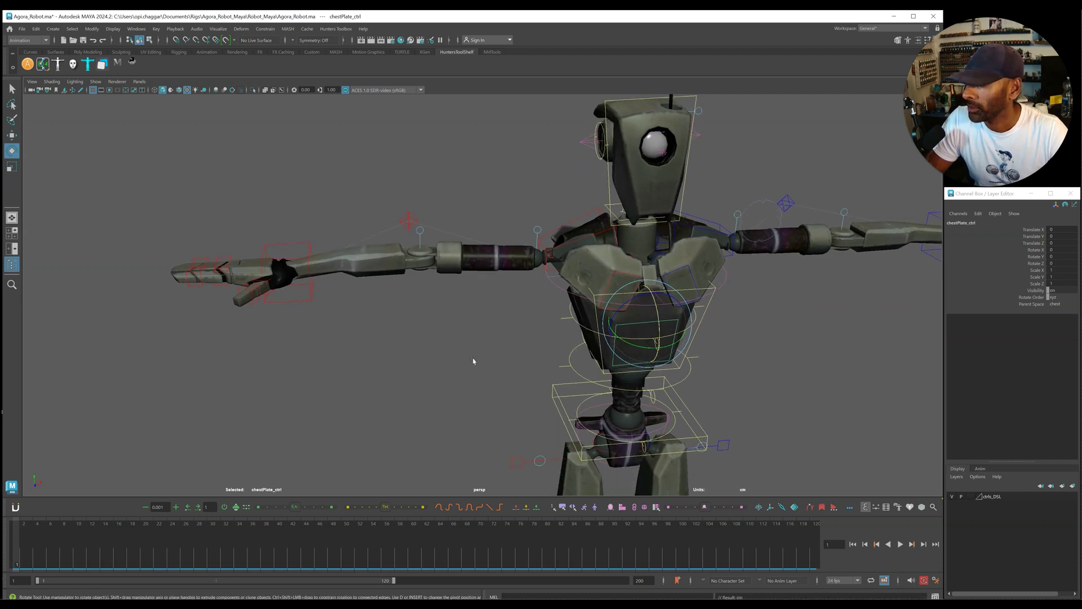
# - Try moving the right hand with the box control at the wrist, undo the move and clear the selection
pyautogui.click(311, 299)
pyautogui.press('w')
pyautogui.moveTo(284, 275); pyautogui.dragTo(329, 304)
pyautogui.hotkey('ctrl', 'z')
pyautogui.click(297, 360)
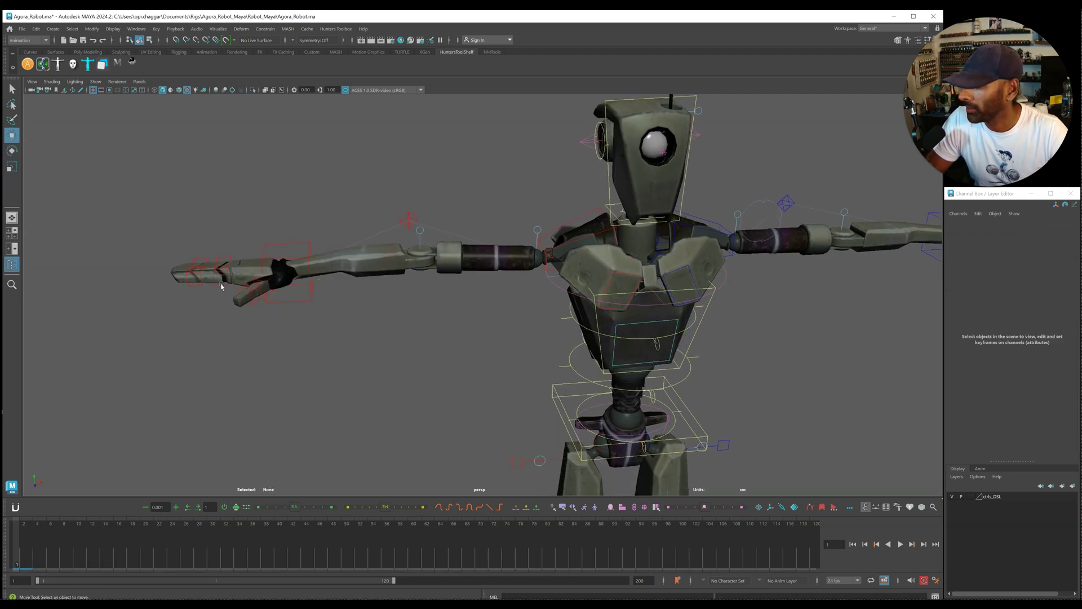
# - Try bending the right index finger, curl several right finger controls together about X, and undo the curl
pyautogui.click(223, 276)
pyautogui.press('e')
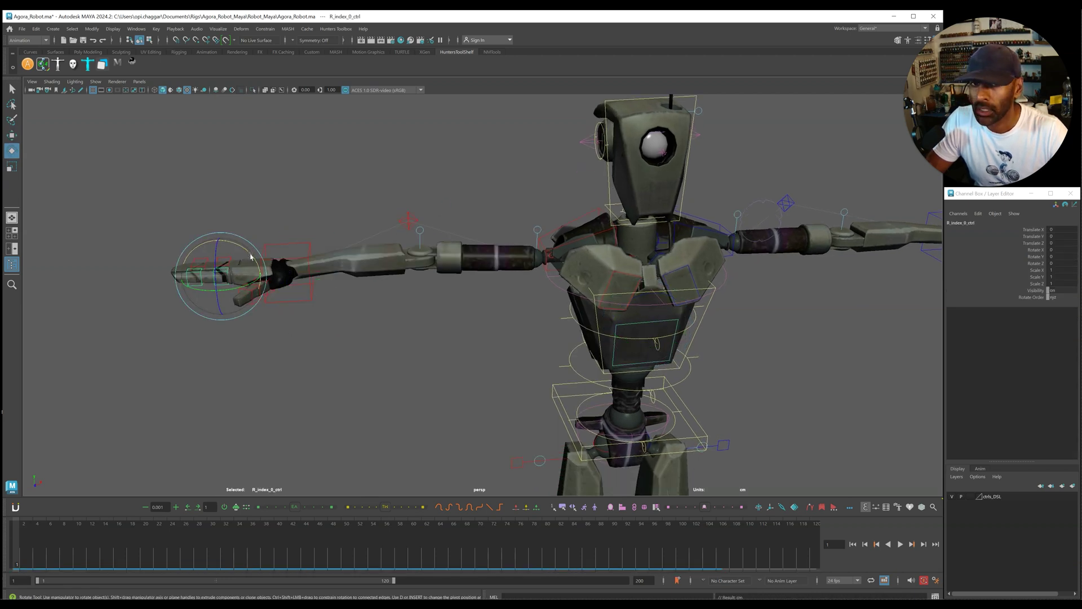
pyautogui.moveTo(251, 257); pyautogui.dragTo(239, 251)
pyautogui.click(219, 301)
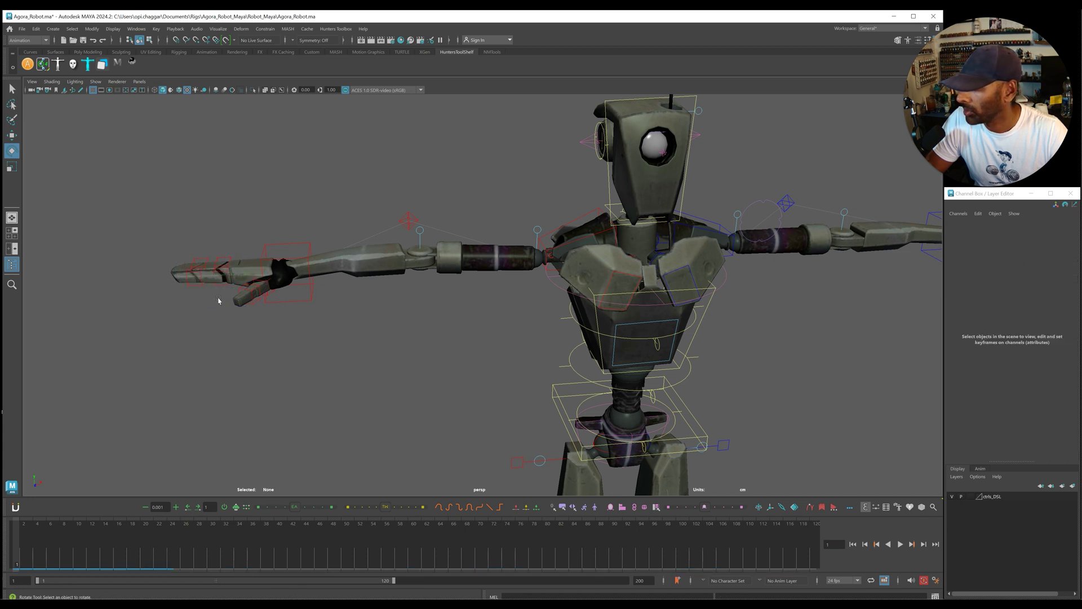
pyautogui.moveTo(192, 284); pyautogui.dragTo(226, 242)
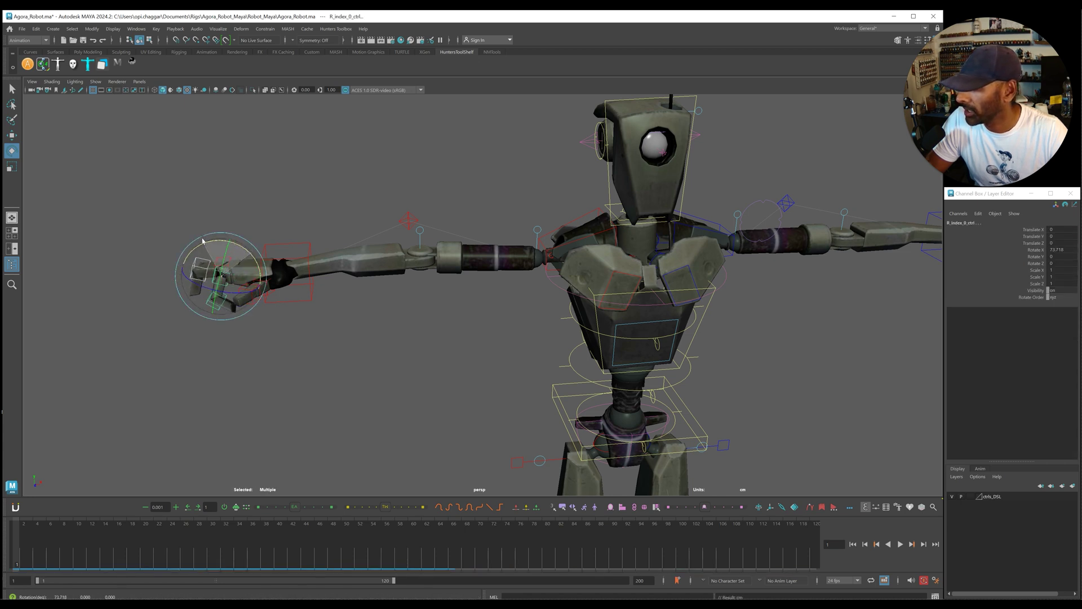
pyautogui.hotkey('ctrl', 'z')
# - Try moving the right arm's pole vector control behind the elbow, and clear the selection
pyautogui.keyDown('alt'); pyautogui.moveTo(367, 377); pyautogui.dragTo(365, 384); pyautogui.keyUp('alt')
pyautogui.keyDown('alt'); pyautogui.moveTo(301, 312); pyautogui.dragTo(162, 234); pyautogui.keyUp('alt')
pyautogui.press('w')
pyautogui.click(195, 273)
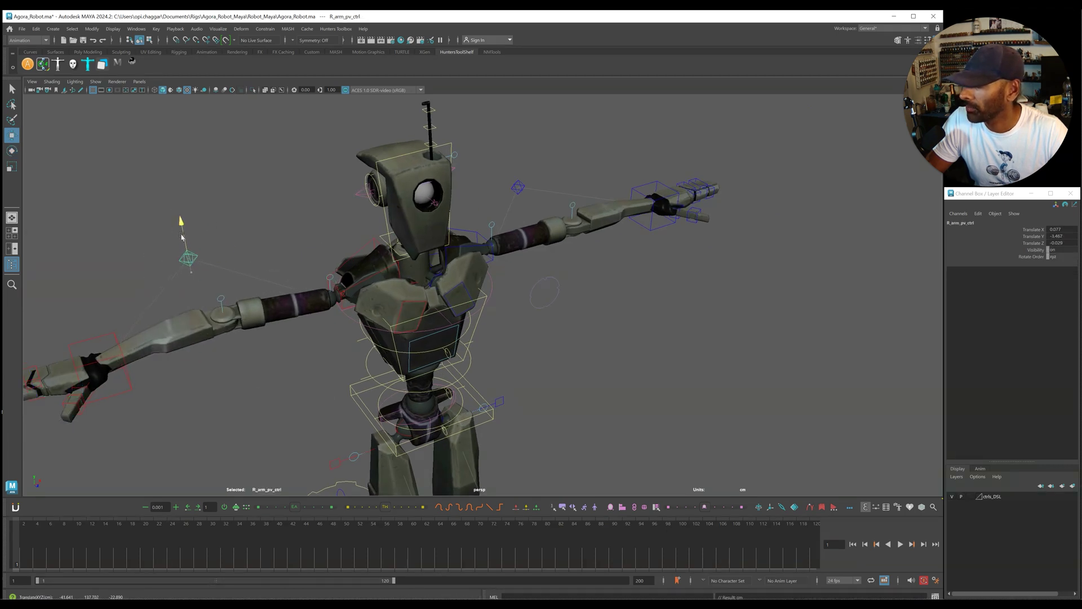
pyautogui.click(291, 344)
# - Try rotating the right upper arm about X with its detach control at the shoulder joint
pyautogui.click(327, 276)
pyautogui.press('e')
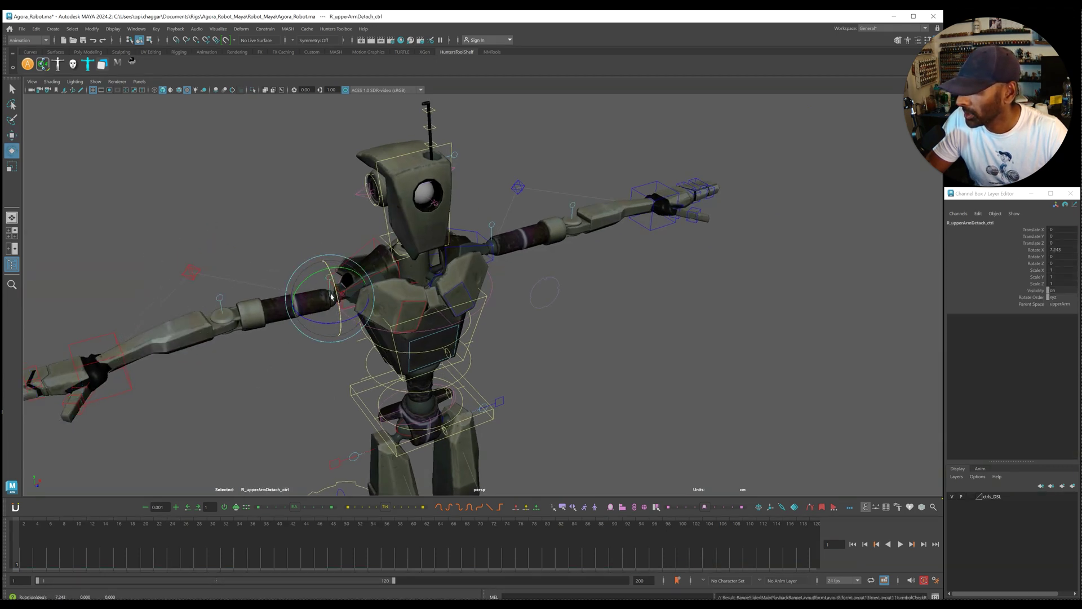
pyautogui.press('w')
# - Try rotating the right forearm with the lower arm detach control at the elbow, and undo the changes
pyautogui.click(238, 311)
pyautogui.click(234, 310)
pyautogui.press('e')
pyautogui.moveTo(226, 298); pyautogui.dragTo(225, 346)
pyautogui.hotkey('ctrl', 'z')
pyautogui.hotkey('ctrl', 'z')
# - Try moving the circular eye aim control in front of the robot's head
pyautogui.keyDown('alt'); pyautogui.moveTo(640, 296); pyautogui.dragTo(490, 336); pyautogui.keyUp('alt')
pyautogui.keyDown('alt'); pyautogui.moveTo(490, 336); pyautogui.dragTo(516, 339, button='right'); pyautogui.keyUp('alt')
pyautogui.keyDown('alt'); pyautogui.moveTo(516, 338); pyautogui.dragTo(534, 351, button='middle'); pyautogui.keyUp('alt')
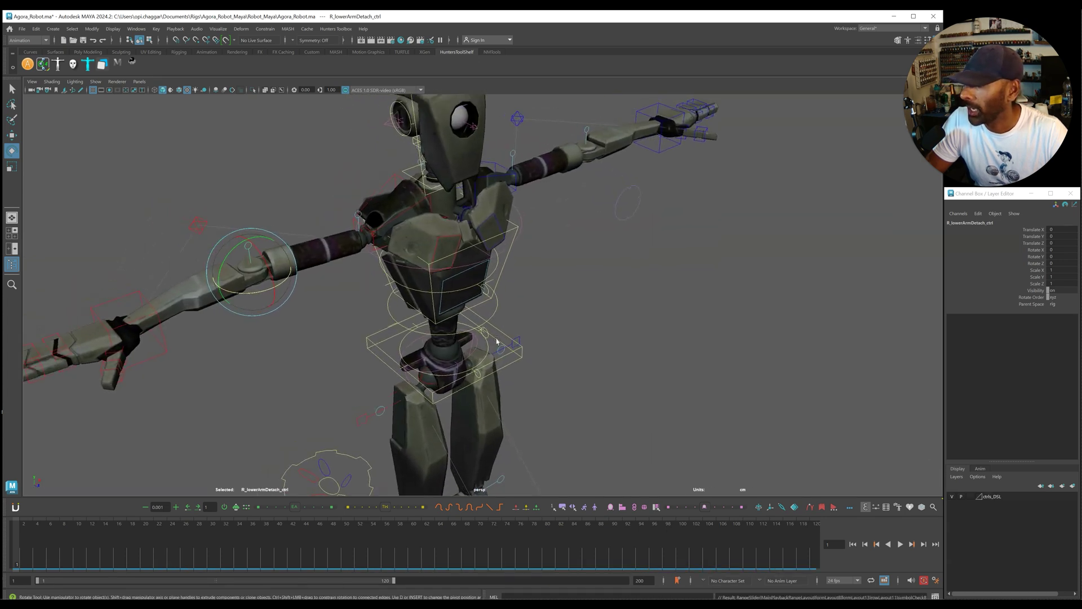
pyautogui.keyDown('alt'); pyautogui.moveTo(479, 309); pyautogui.dragTo(476, 403, button='middle'); pyautogui.keyUp('alt')
pyautogui.keyDown('alt'); pyautogui.moveTo(367, 360); pyautogui.dragTo(416, 312, button='right'); pyautogui.keyUp('alt')
pyautogui.keyDown('alt'); pyautogui.moveTo(415, 312); pyautogui.dragTo(680, 293); pyautogui.keyUp('alt')
pyautogui.keyDown('alt'); pyautogui.moveTo(680, 293); pyautogui.dragTo(737, 264); pyautogui.keyUp('alt')
pyautogui.press('w')
pyautogui.keyDown('alt'); pyautogui.moveTo(644, 254); pyautogui.dragTo(674, 230, button='right'); pyautogui.keyUp('alt')
pyautogui.keyDown('alt'); pyautogui.moveTo(674, 229); pyautogui.dragTo(721, 242); pyautogui.keyUp('alt')
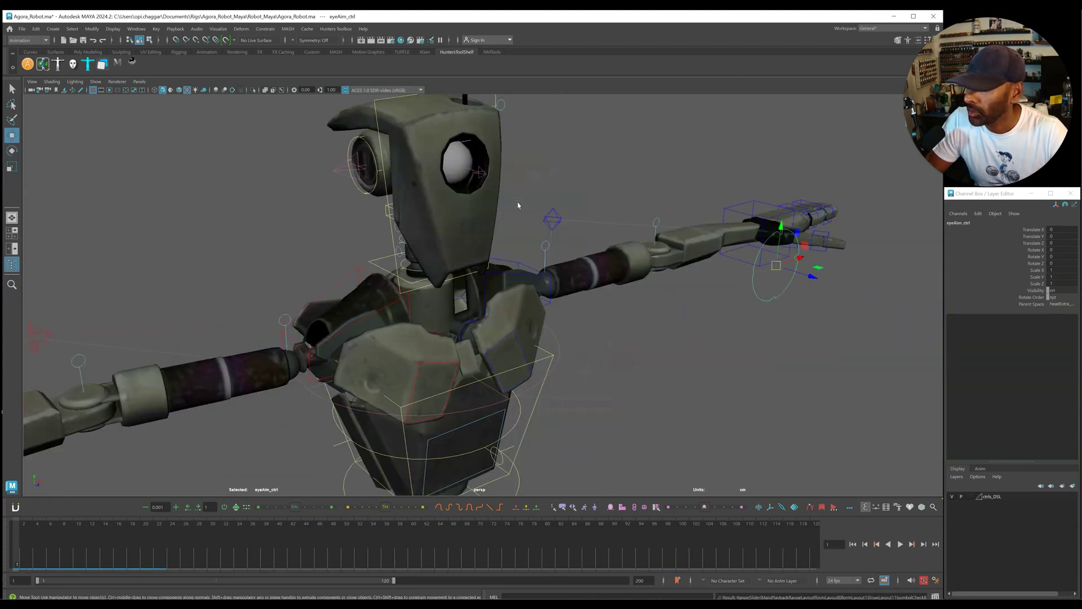
# - Try moving the eye with its own arrow-shaped control, and undo the move
pyautogui.click(481, 173)
pyautogui.moveTo(446, 164); pyautogui.dragTo(458, 173)
pyautogui.hotkey('ctrl', 'z')
pyautogui.keyDown('alt'); pyautogui.moveTo(404, 175); pyautogui.dragTo(492, 246, button='middle'); pyautogui.keyUp('alt')
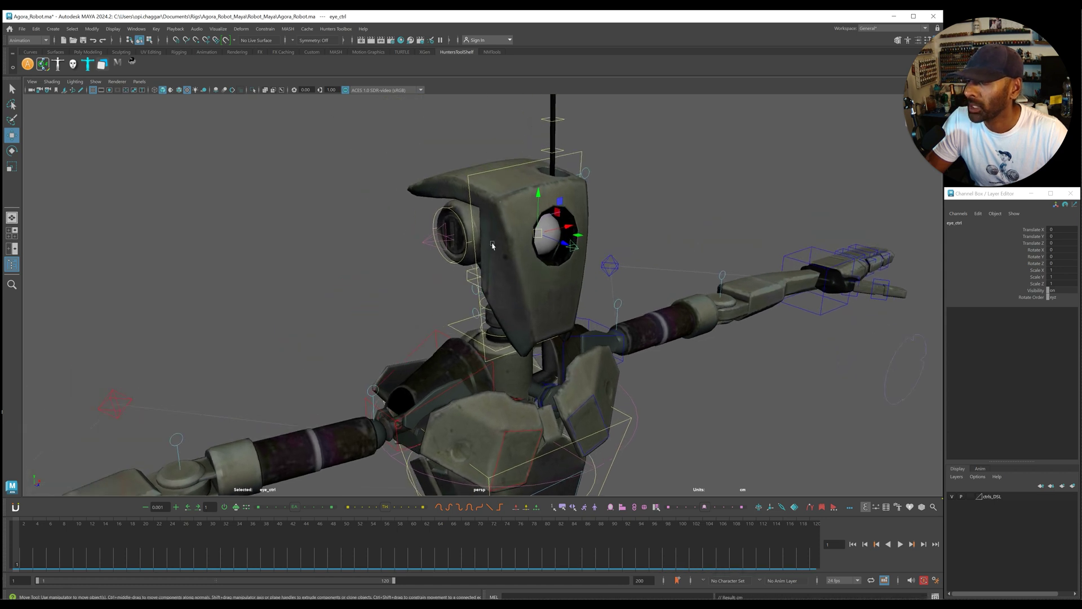
# - Try rotating the head with the box control around the face, and undo the changes
pyautogui.click(498, 170)
pyautogui.moveTo(498, 170)
pyautogui.keyDown('alt'); pyautogui.mouseDown()
pyautogui.moveTo(524, 221)
pyautogui.moveTo(517, 281)
pyautogui.moveTo(501, 246)
pyautogui.moveTo(514, 255)
pyautogui.moveTo(501, 179)
pyautogui.mouseUp(); pyautogui.keyUp('alt')
pyautogui.press('e')
pyautogui.hotkey('ctrl', 'z')
pyautogui.hotkey('ctrl', 'z')
pyautogui.hotkey('ctrl', 'z')
pyautogui.hotkey('ctrl', 'z')
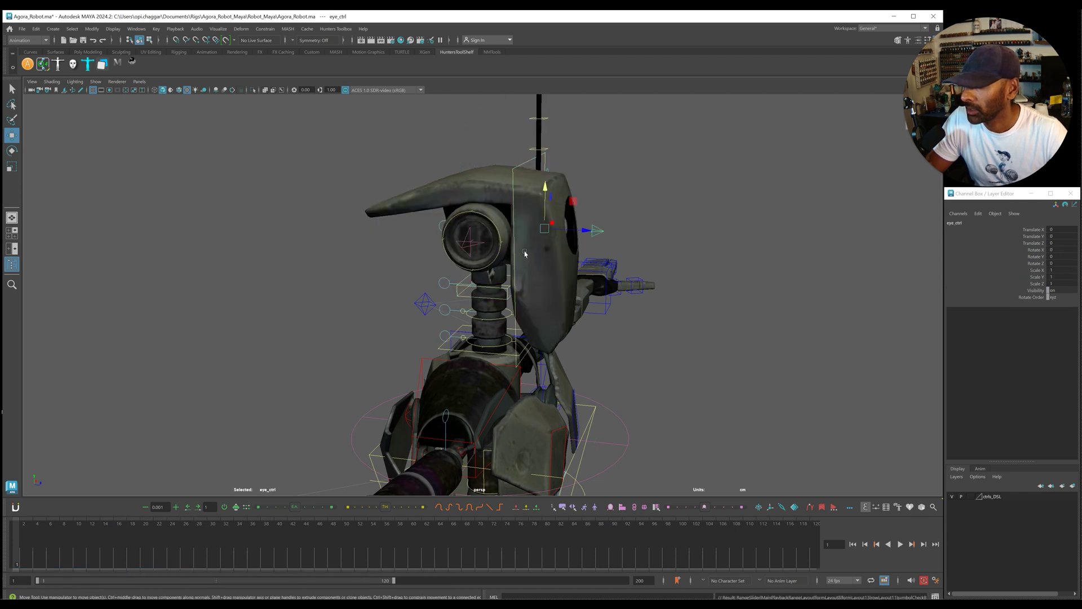
# - Try rotating the neck on all three axes with the head base neck control at its bottom
pyautogui.keyDown('alt'); pyautogui.moveTo(401, 265); pyautogui.dragTo(501, 342); pyautogui.keyUp('alt')
pyautogui.click(504, 344)
pyautogui.press('e')
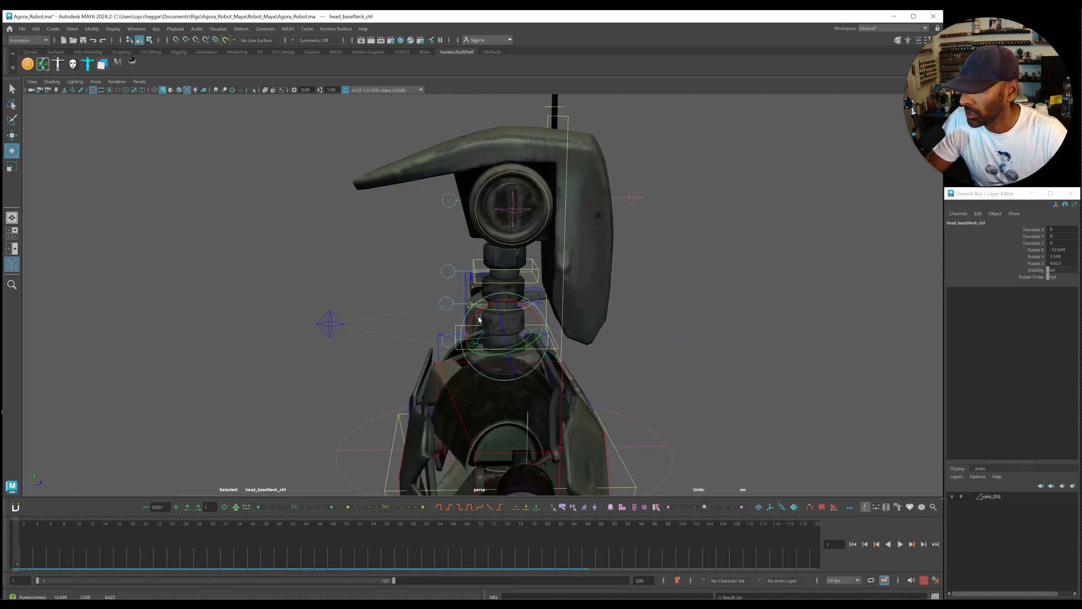
# - Try rotating the individual neck segments with the neck detach controls, and undo the rotations
pyautogui.click(443, 332)
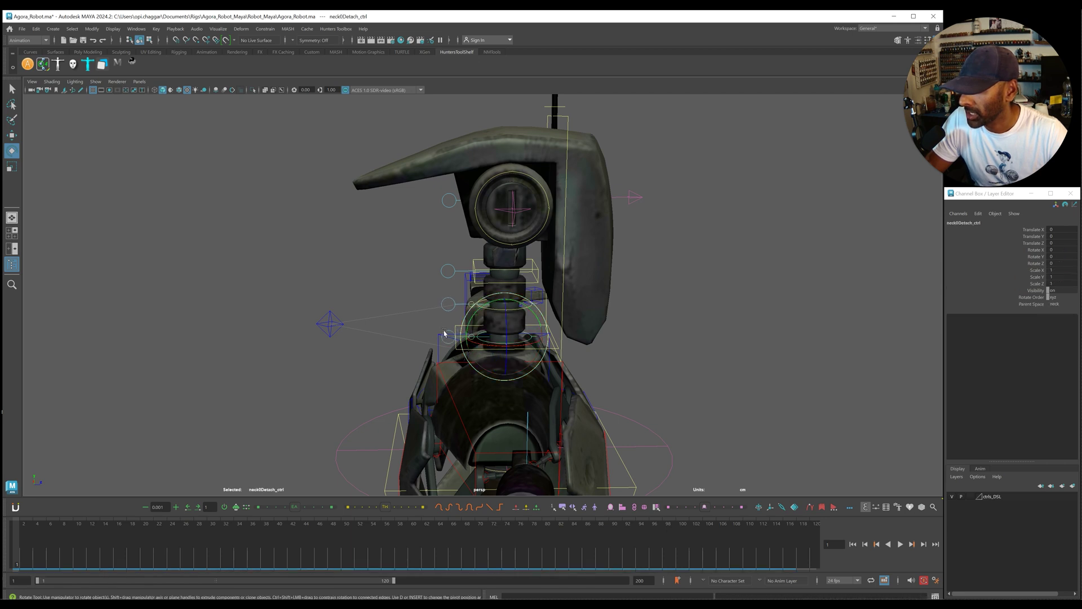
pyautogui.moveTo(483, 312); pyautogui.dragTo(476, 319)
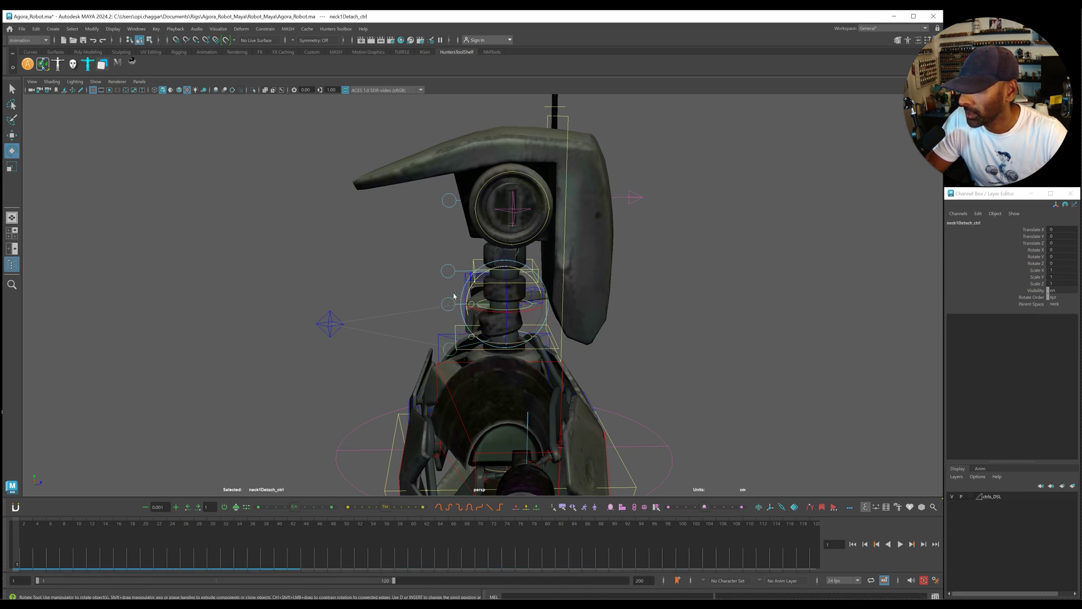
pyautogui.click(465, 263)
pyautogui.hotkey('ctrl', 'z')
pyautogui.hotkey('ctrl', 'z')
# - Try moving the head with the head rotation control at the upper neck, and undo the move
pyautogui.click(472, 265)
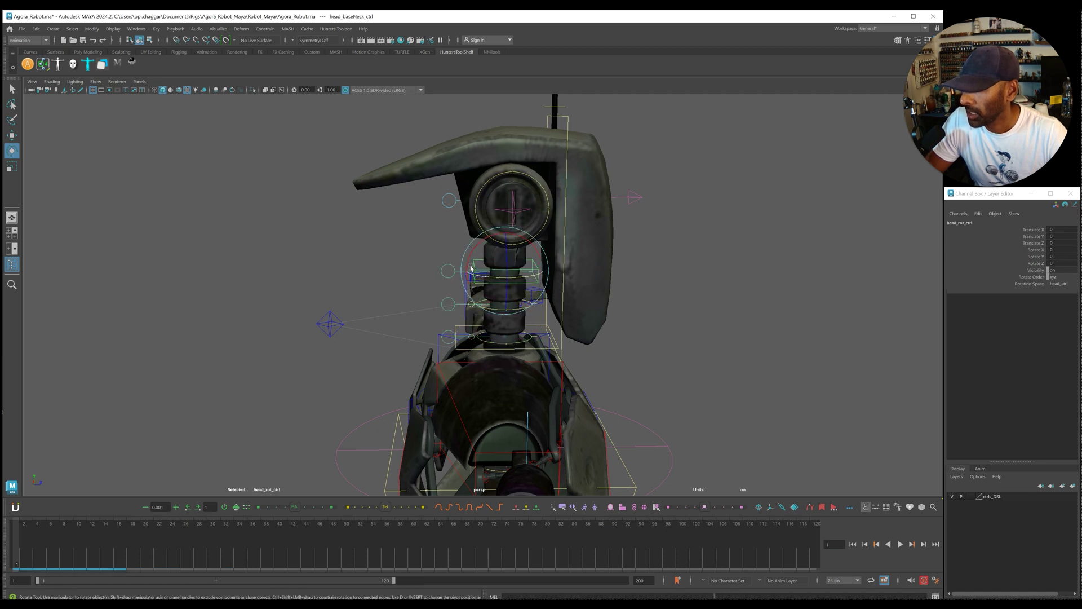
pyautogui.press('w')
pyautogui.moveTo(506, 270)
pyautogui.mouseDown()
pyautogui.moveTo(481, 272)
pyautogui.moveTo(505, 273)
pyautogui.moveTo(519, 251)
pyautogui.moveTo(504, 273)
pyautogui.mouseUp()
pyautogui.hotkey('ctrl', 'z')
pyautogui.press('e')
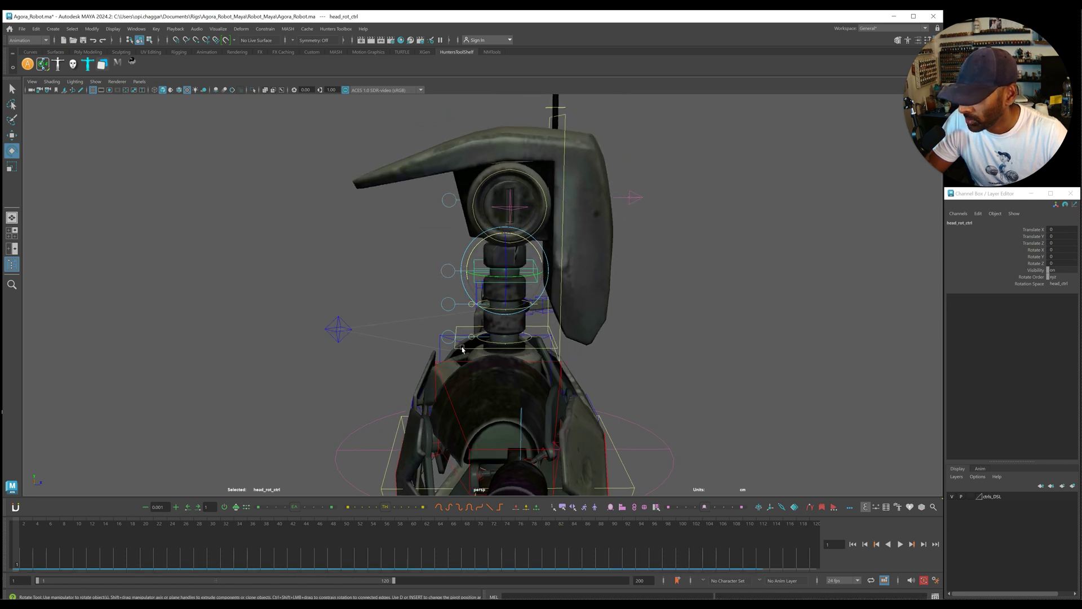
# - Try rotating the base neck FK control about X, undo the rotation and clear the selection
pyautogui.click(462, 349)
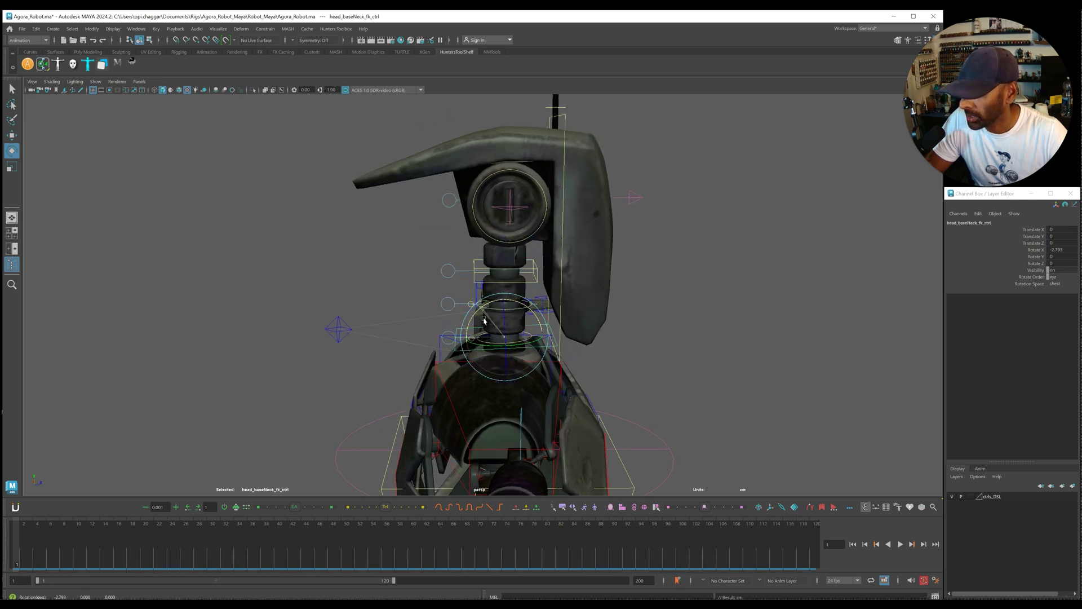
pyautogui.hotkey('ctrl', 'z')
pyautogui.keyDown('alt'); pyautogui.moveTo(637, 327); pyautogui.dragTo(524, 343); pyautogui.keyUp('alt')
pyautogui.click(398, 348)
pyautogui.keyDown('alt'); pyautogui.moveTo(399, 348); pyautogui.dragTo(490, 346, button='right'); pyautogui.keyUp('alt')
pyautogui.keyDown('alt'); pyautogui.moveTo(491, 346); pyautogui.dragTo(496, 337); pyautogui.keyUp('alt')
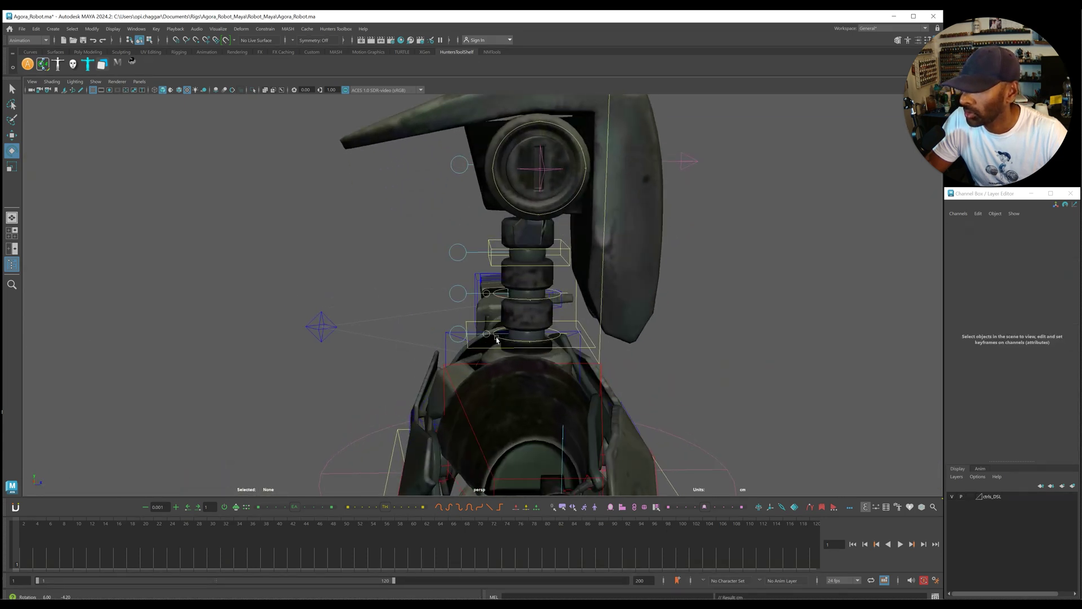
# - Try moving and rotating the head with the head detach and neck detach controls, and undo the changes
pyautogui.click(495, 172)
pyautogui.press('w')
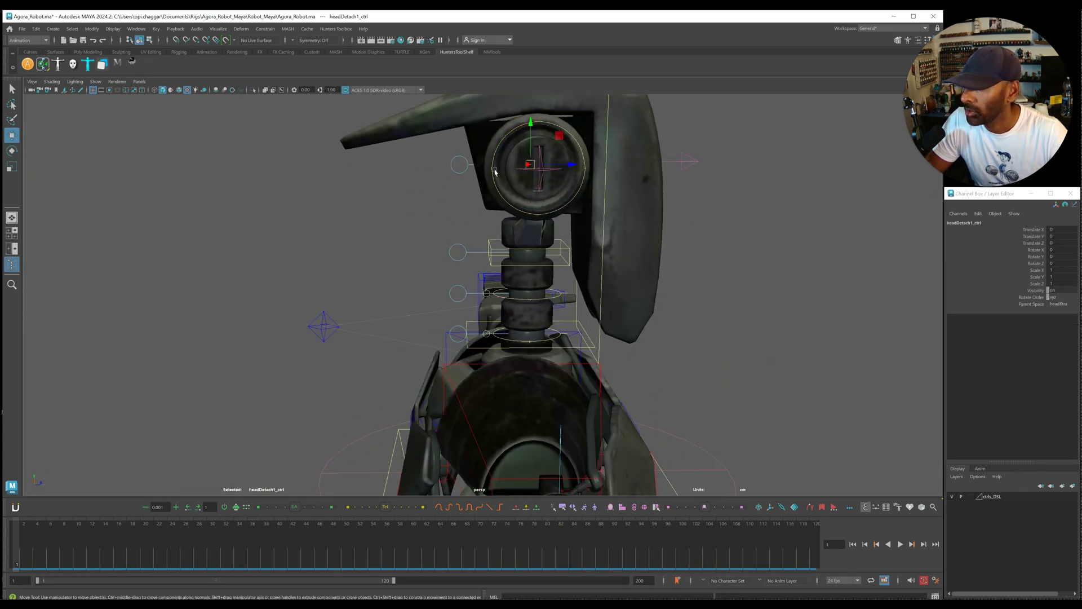
pyautogui.keyDown('alt'); pyautogui.moveTo(528, 164); pyautogui.dragTo(461, 243); pyautogui.keyUp('alt')
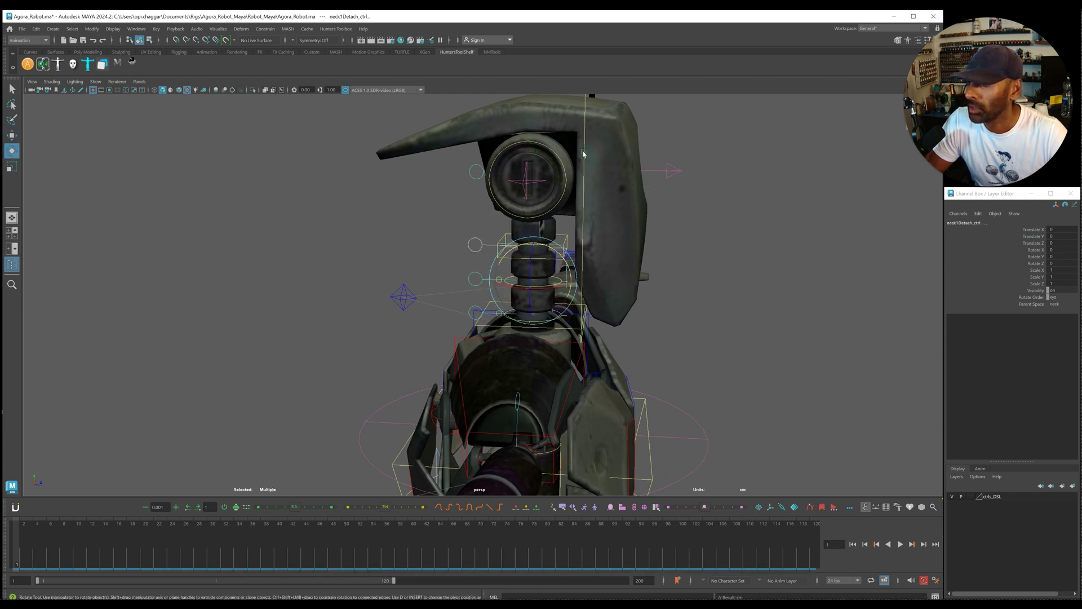
pyautogui.click(600, 158)
pyautogui.keyDown('alt'); pyautogui.moveTo(554, 215); pyautogui.dragTo(568, 161); pyautogui.keyUp('alt')
pyautogui.click(449, 181)
pyautogui.click(469, 178)
pyautogui.hotkey('ctrl', 'z')
pyautogui.hotkey('ctrl', 'z')
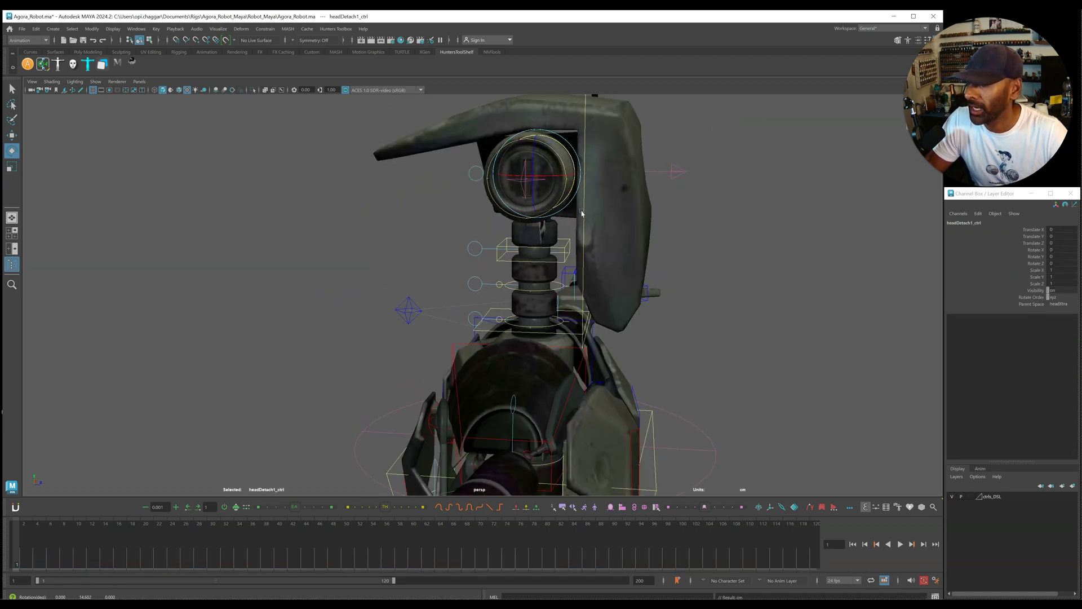
# - Try rotating the head once more with the head detach control, and undo the rotation
pyautogui.click(585, 211)
pyautogui.moveTo(566, 227); pyautogui.dragTo(488, 210)
pyautogui.hotkey('ctrl', 'z')
pyautogui.click(442, 243)
# - Try spinning the rotor on the side of the head about Y with the spin rotor control, and undo the rotations
pyautogui.click(494, 183)
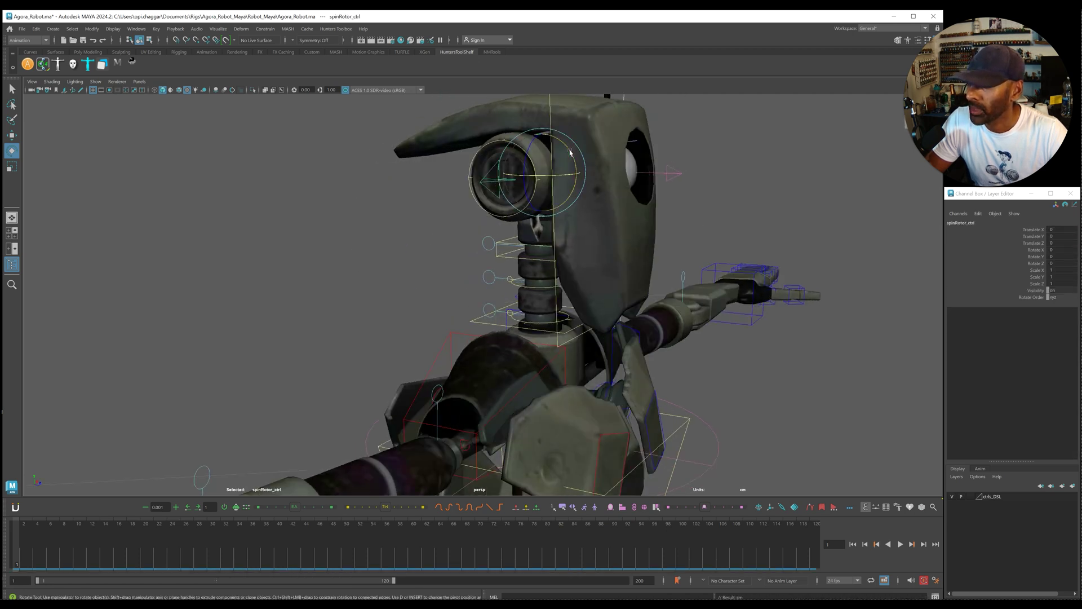
pyautogui.keyDown('alt'); pyautogui.moveTo(560, 148); pyautogui.dragTo(476, 150); pyautogui.keyUp('alt')
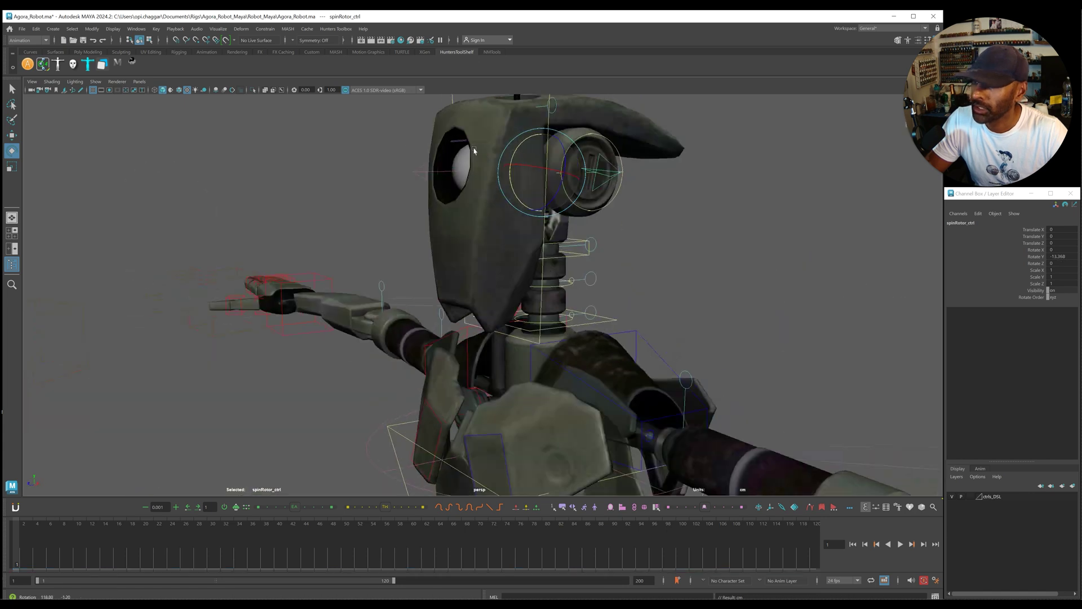
pyautogui.click(618, 189)
pyautogui.moveTo(516, 198); pyautogui.dragTo(586, 205)
pyautogui.moveTo(575, 166); pyautogui.dragTo(625, 209)
pyautogui.hotkey('ctrl', 'z')
pyautogui.hotkey('ctrl', 'z')
# - Test rotating and moving further controls around the side of the head, and undo all the changes
pyautogui.click(575, 216)
pyautogui.click(578, 145)
pyautogui.moveTo(526, 138)
pyautogui.mouseDown()
pyautogui.moveTo(564, 147)
pyautogui.moveTo(544, 141)
pyautogui.mouseUp()
pyautogui.hotkey('ctrl', 'z')
pyautogui.keyDown('alt'); pyautogui.moveTo(605, 221); pyautogui.dragTo(490, 146); pyautogui.keyUp('alt')
pyautogui.click(577, 207)
pyautogui.press('w')
pyautogui.hotkey('ctrl', 'z')
pyautogui.hotkey('ctrl', 'z')
pyautogui.hotkey('ctrl', 'z')
pyautogui.hotkey('ctrl', 'z')
pyautogui.hotkey('ctrl', 'z')
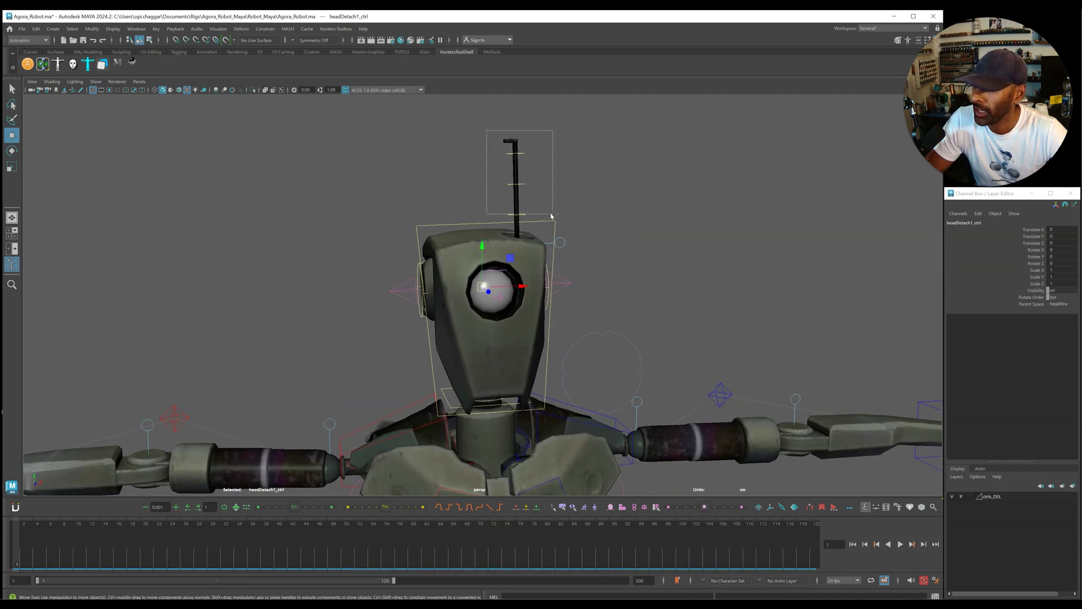
# - Examine the antenna controls on top of the head with the antenna detach control selected, and clear the selection
pyautogui.moveTo(551, 213); pyautogui.dragTo(551, 214)
pyautogui.press('e')
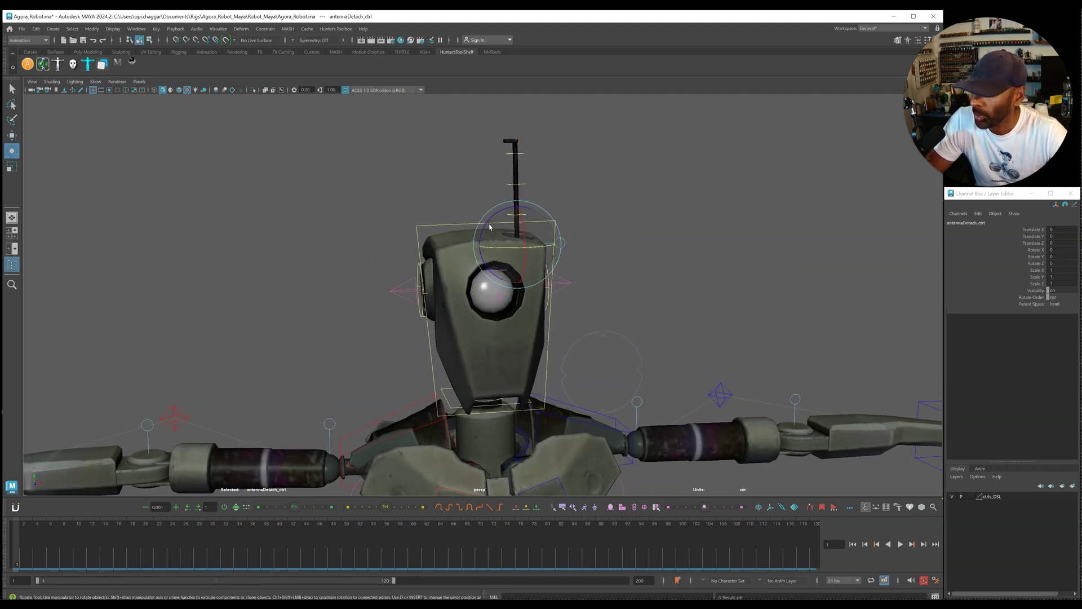
pyautogui.keyDown('alt'); pyautogui.moveTo(496, 230); pyautogui.dragTo(623, 278); pyautogui.keyUp('alt')
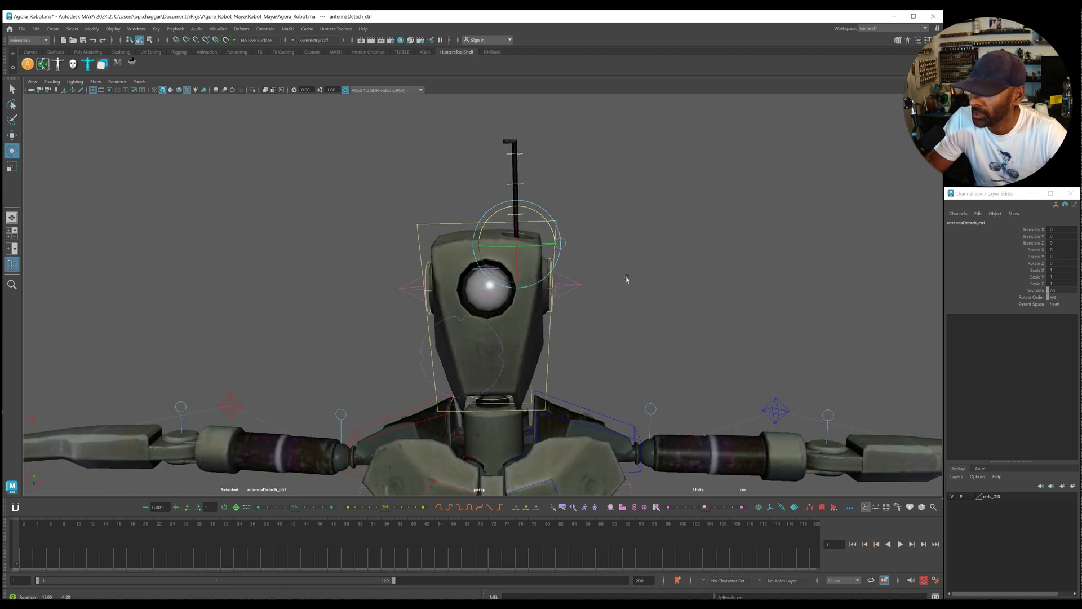
pyautogui.click(568, 242)
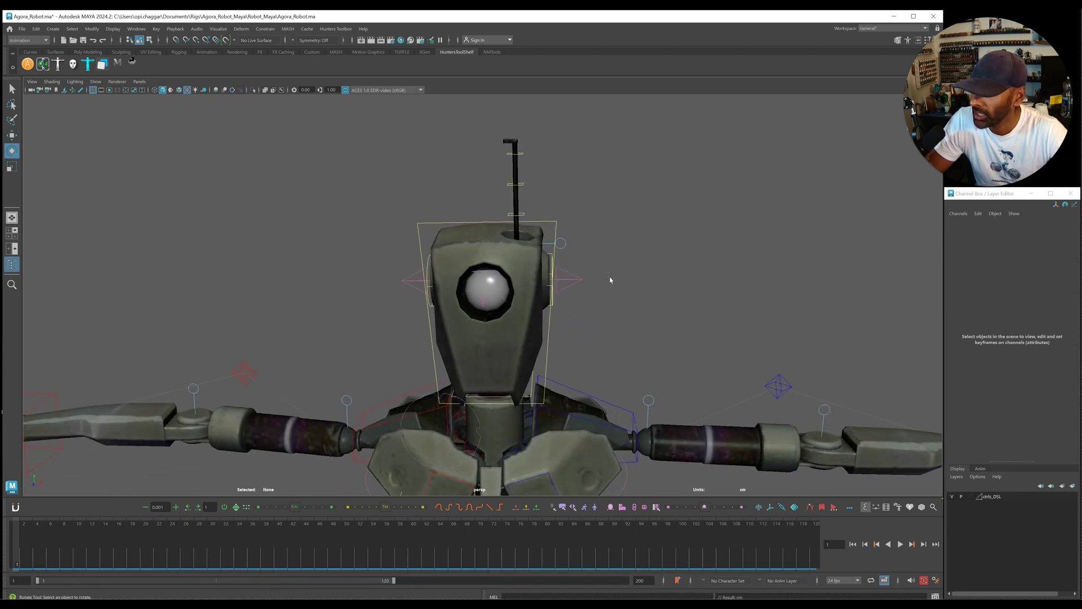
# - Try rotating the right scapula control on the chest, and undo the rotation
pyautogui.keyDown('alt'); pyautogui.moveTo(610, 280); pyautogui.dragTo(542, 321); pyautogui.keyUp('alt')
pyautogui.keyDown('alt'); pyautogui.moveTo(542, 320); pyautogui.dragTo(592, 289, button='right'); pyautogui.keyUp('alt')
pyautogui.click(588, 277)
pyautogui.keyDown('alt'); pyautogui.moveTo(589, 278); pyautogui.dragTo(715, 290); pyautogui.keyUp('alt')
pyautogui.click(714, 289)
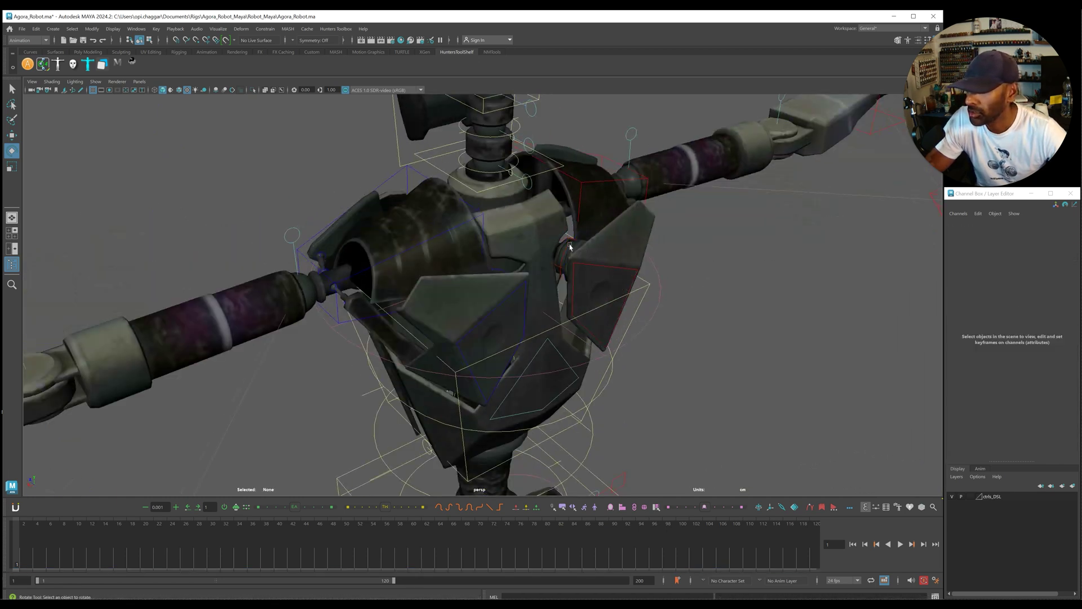
pyautogui.click(571, 243)
pyautogui.moveTo(601, 243); pyautogui.dragTo(553, 227)
pyautogui.keyDown('alt'); pyautogui.moveTo(613, 273); pyautogui.dragTo(567, 272); pyautogui.keyUp('alt')
pyautogui.hotkey('ctrl', 'z')
pyautogui.keyDown('alt'); pyautogui.moveTo(614, 343); pyautogui.dragTo(694, 337); pyautogui.keyUp('alt')
pyautogui.click(606, 296)
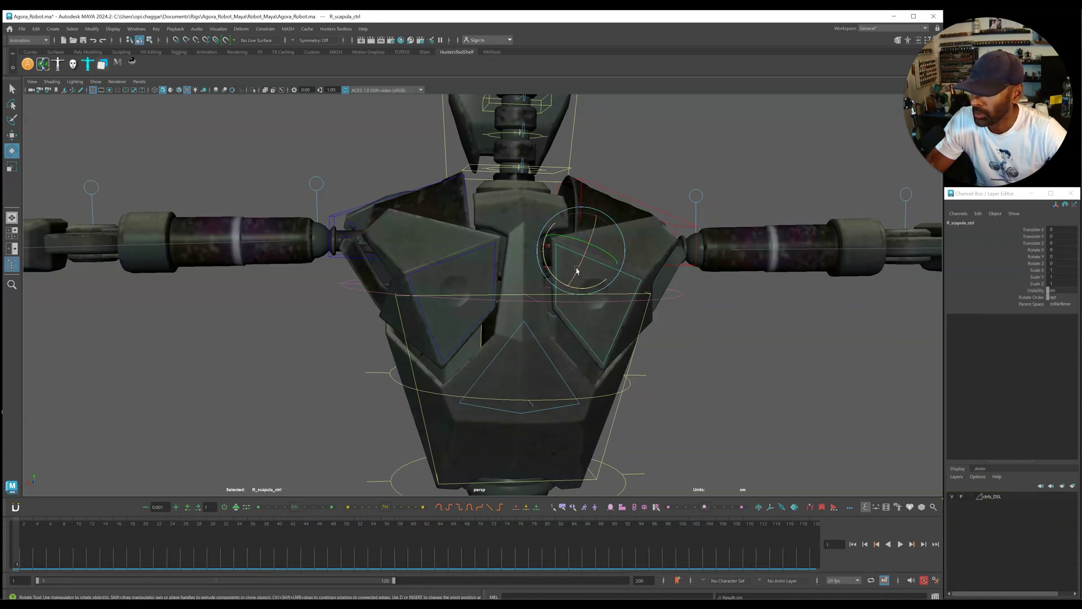
# - Try rotating the back plate control and moving the plate off the torso, and undo the move
pyautogui.click(530, 349)
pyautogui.moveTo(525, 361); pyautogui.dragTo(609, 377)
pyautogui.keyDown('alt'); pyautogui.moveTo(609, 376); pyautogui.dragTo(595, 371, button='right'); pyautogui.keyUp('alt')
pyautogui.press('w')
pyautogui.moveTo(539, 364); pyautogui.dragTo(688, 400)
pyautogui.hotkey('ctrl', 'z')
# - Try pulling the back plate far away from the torso along Z, and undo the move
pyautogui.moveTo(537, 364); pyautogui.dragTo(688, 382)
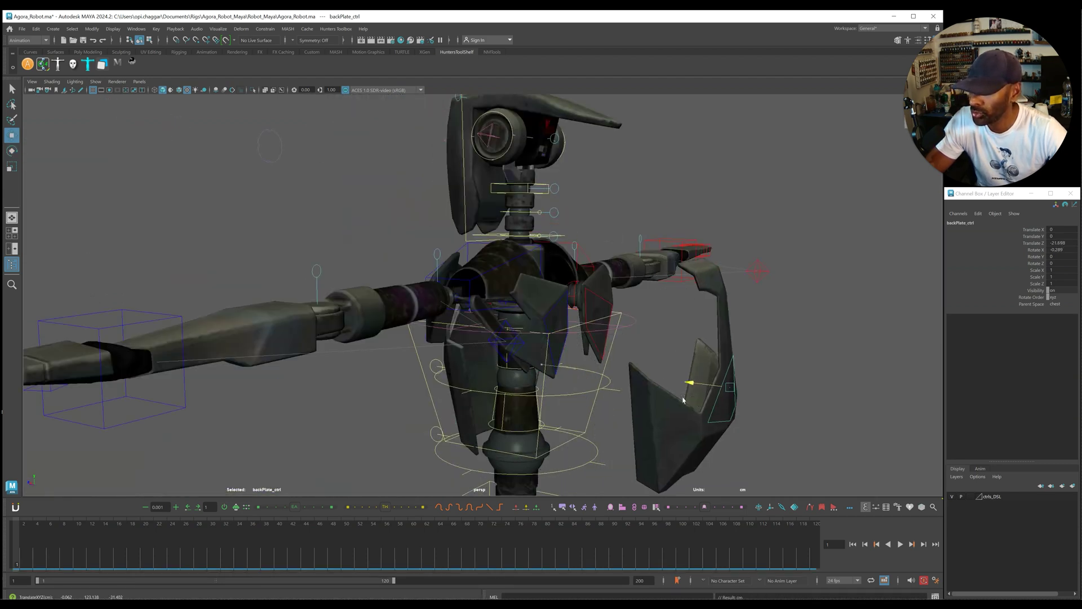
pyautogui.keyDown('alt'); pyautogui.moveTo(483, 378); pyautogui.dragTo(567, 357); pyautogui.keyUp('alt')
pyautogui.keyDown('alt'); pyautogui.moveTo(567, 358); pyautogui.dragTo(454, 158, button='middle'); pyautogui.keyUp('alt')
pyautogui.keyDown('alt'); pyautogui.moveTo(454, 157); pyautogui.dragTo(466, 294); pyautogui.keyUp('alt')
pyautogui.hotkey('ctrl', 'z')
# - Undo the back plate's test rotation
pyautogui.keyDown('alt'); pyautogui.moveTo(472, 424); pyautogui.dragTo(457, 362); pyautogui.keyUp('alt')
pyautogui.keyDown('alt'); pyautogui.moveTo(458, 363); pyautogui.dragTo(334, 367, button='right'); pyautogui.keyUp('alt')
pyautogui.keyDown('alt'); pyautogui.moveTo(335, 367); pyautogui.dragTo(513, 319); pyautogui.keyUp('alt')
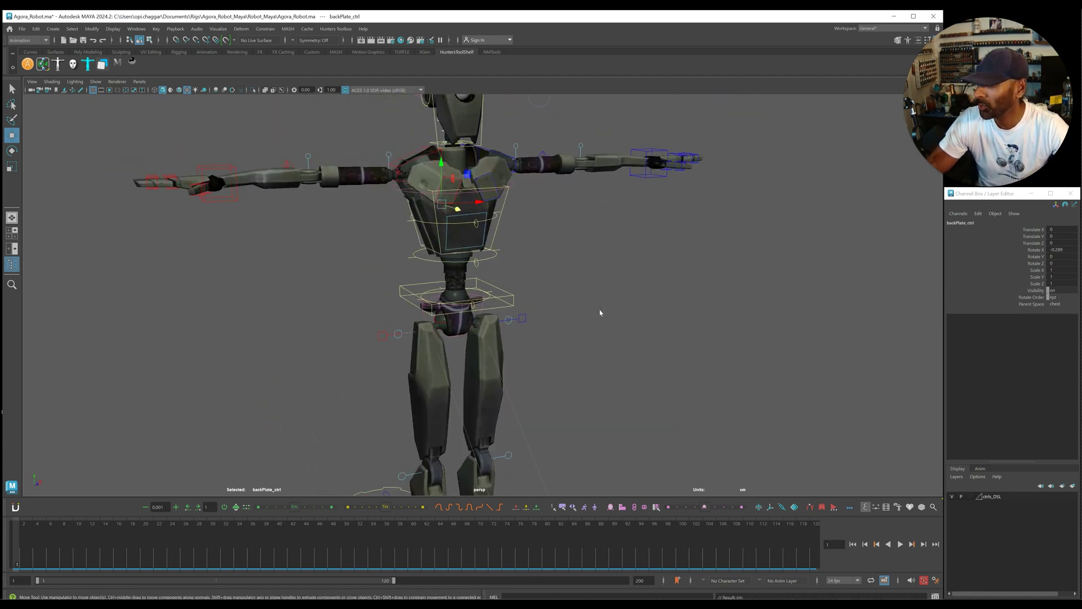
pyautogui.hotkey('ctrl', 'z')
pyautogui.hotkey('ctrl', 'z')
pyautogui.hotkey('ctrl', 'z')
pyautogui.hotkey('ctrl', 'z')
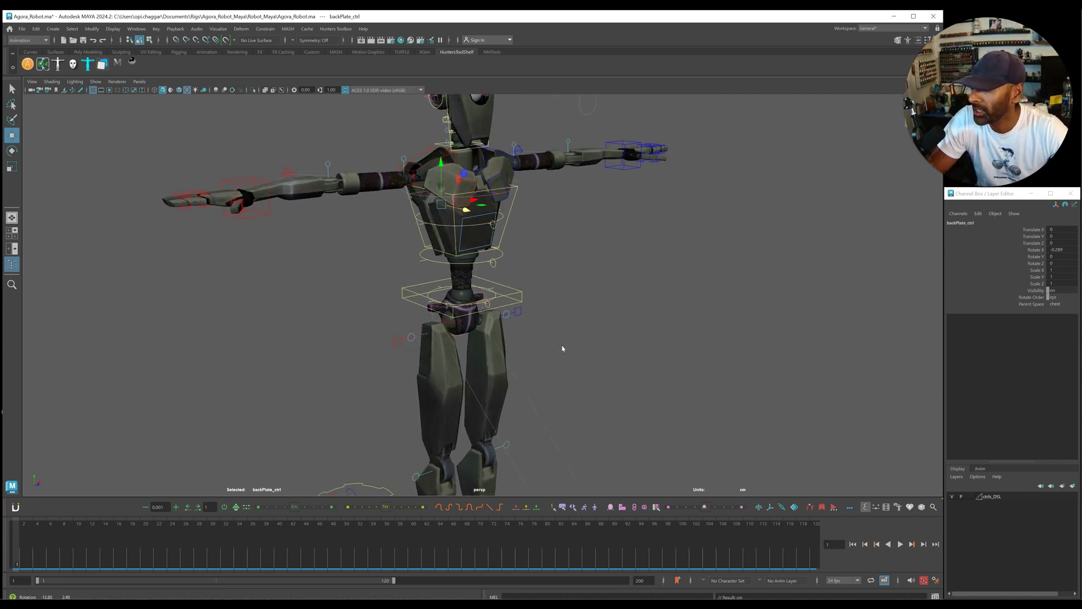
# - Select the rig settings control beside the feet and examine its control, geometry and joint attributes
pyautogui.keyDown('alt'); pyautogui.moveTo(600, 326); pyautogui.dragTo(610, 232, button='middle'); pyautogui.keyUp('alt')
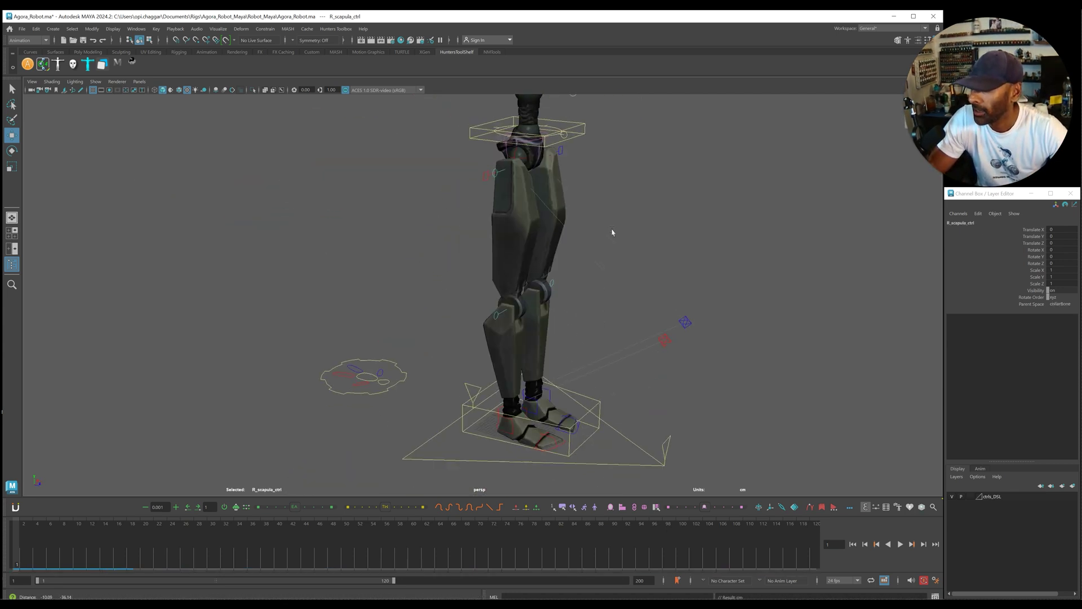
pyautogui.keyDown('alt'); pyautogui.moveTo(611, 232); pyautogui.dragTo(435, 350); pyautogui.keyUp('alt')
pyautogui.click(439, 353)
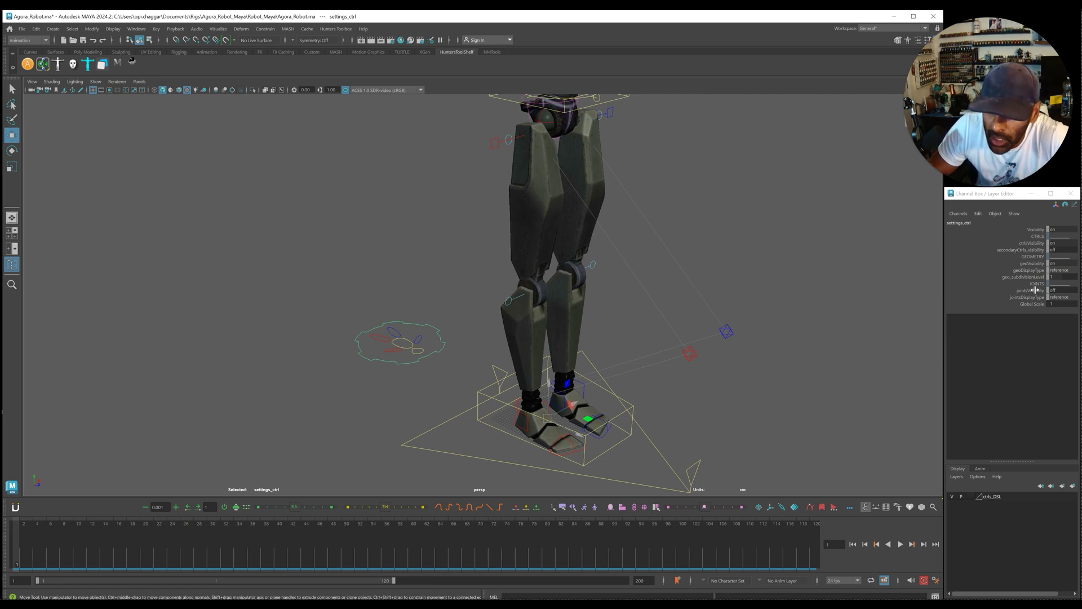
pyautogui.click(382, 387)
pyautogui.moveTo(319, 265); pyautogui.dragTo(451, 366)
pyautogui.click(449, 364)
pyautogui.click(446, 343)
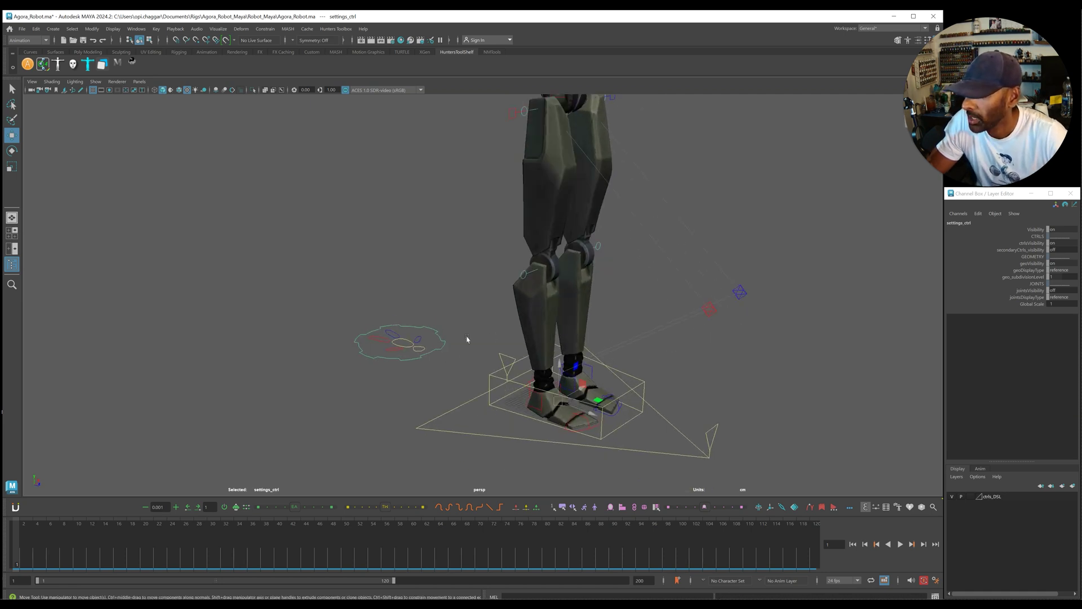
# - Try changing the rig's Global Scale on the settings control, and look at the joints visibility attribute
pyautogui.click(1026, 304)
pyautogui.moveTo(826, 345); pyautogui.dragTo(937, 331, button='middle')
pyautogui.click(1029, 291)
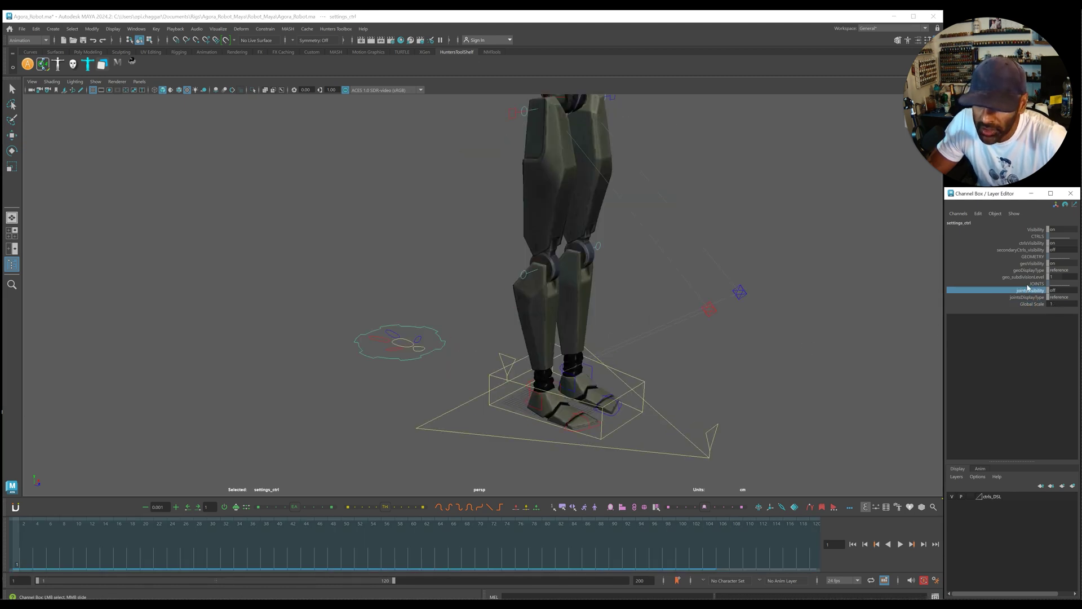
# - Set the settings control's geometry subdivision level to 0 and show the robot in wireframe
pyautogui.click(1026, 277)
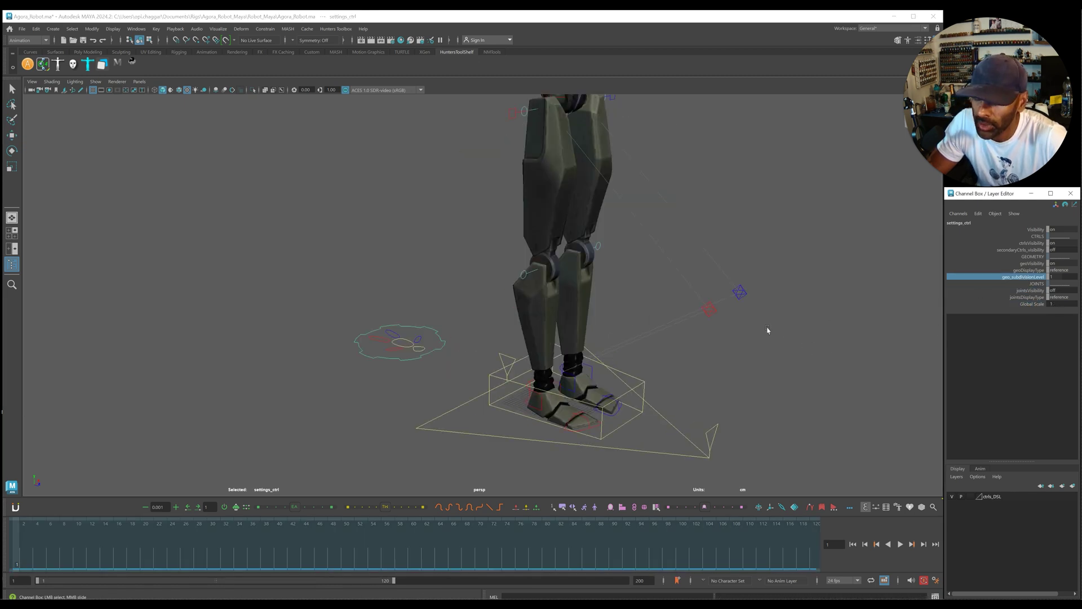
pyautogui.moveTo(767, 330); pyautogui.dragTo(813, 322, button='middle')
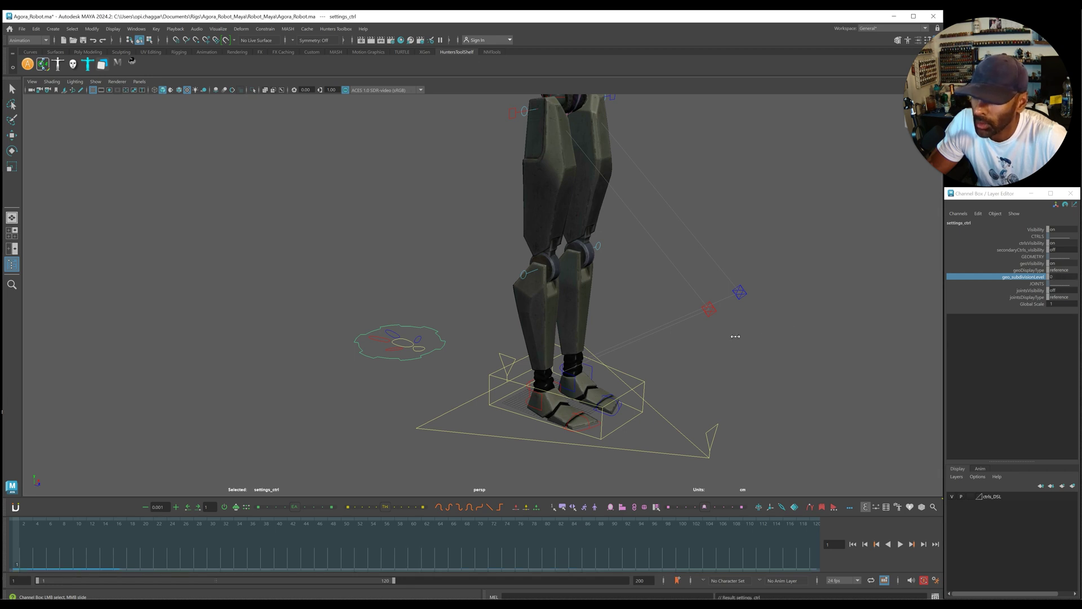
pyautogui.click(51, 81)
pyautogui.click(66, 98)
# - Test geometry subdivision level 2 on the wireframe robot and return the level to 0
pyautogui.click(1009, 277)
pyautogui.moveTo(753, 287); pyautogui.dragTo(777, 273, button='middle')
pyautogui.keyDown('alt'); pyautogui.moveTo(773, 271); pyautogui.dragTo(701, 277, button='right'); pyautogui.keyUp('alt')
pyautogui.keyDown('alt'); pyautogui.moveTo(701, 277); pyautogui.dragTo(685, 459, button='middle'); pyautogui.keyUp('alt')
pyautogui.moveTo(704, 375); pyautogui.dragTo(613, 387, button='middle')
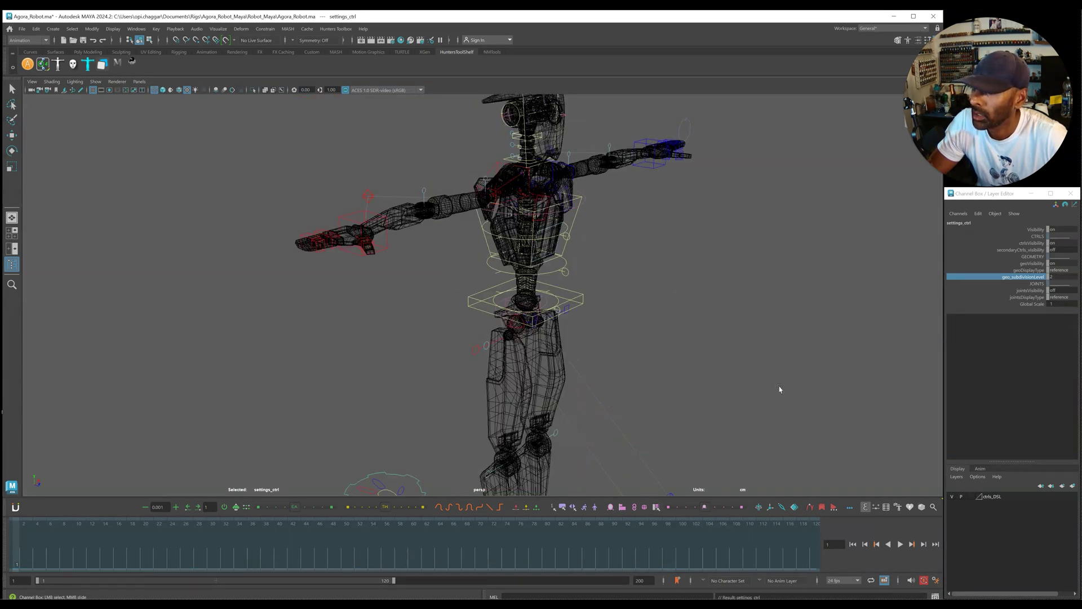
pyautogui.keyDown('alt'); pyautogui.moveTo(778, 388); pyautogui.dragTo(657, 390); pyautogui.keyUp('alt')
pyautogui.keyDown('alt'); pyautogui.moveTo(764, 389); pyautogui.dragTo(581, 381); pyautogui.keyUp('alt')
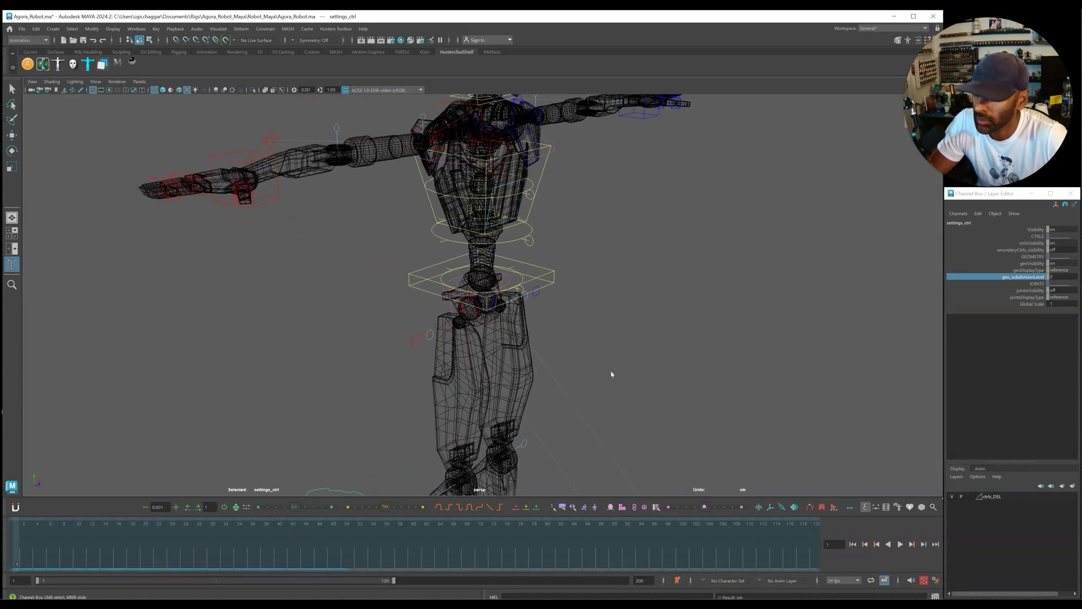
# - Return the viewport to shaded display with texture maps
pyautogui.press('5')
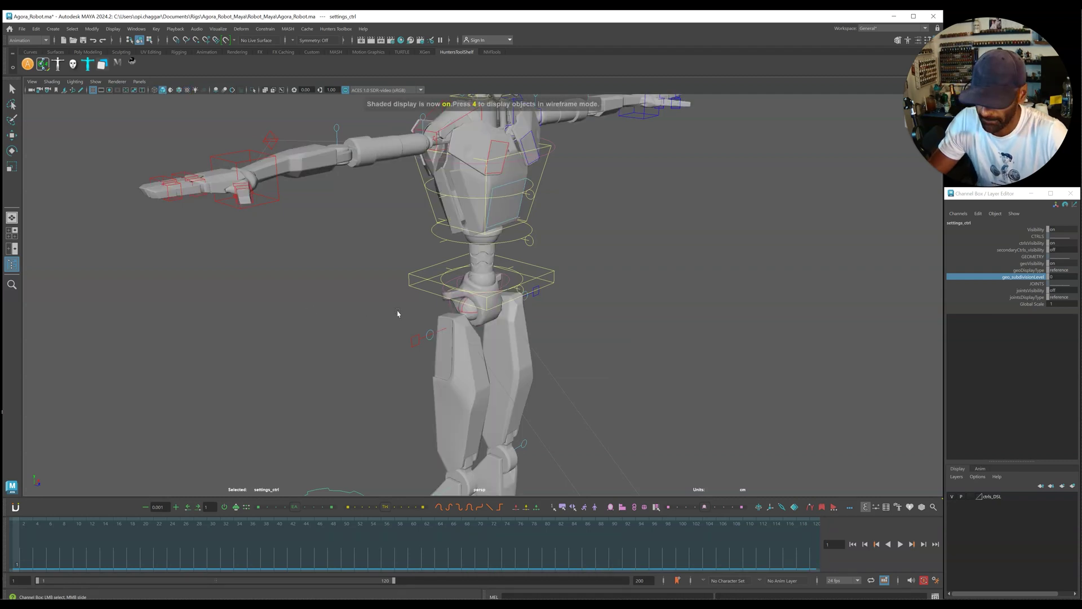
pyautogui.press('6')
pyautogui.keyDown('alt'); pyautogui.moveTo(561, 333); pyautogui.dragTo(858, 279); pyautogui.keyUp('alt')
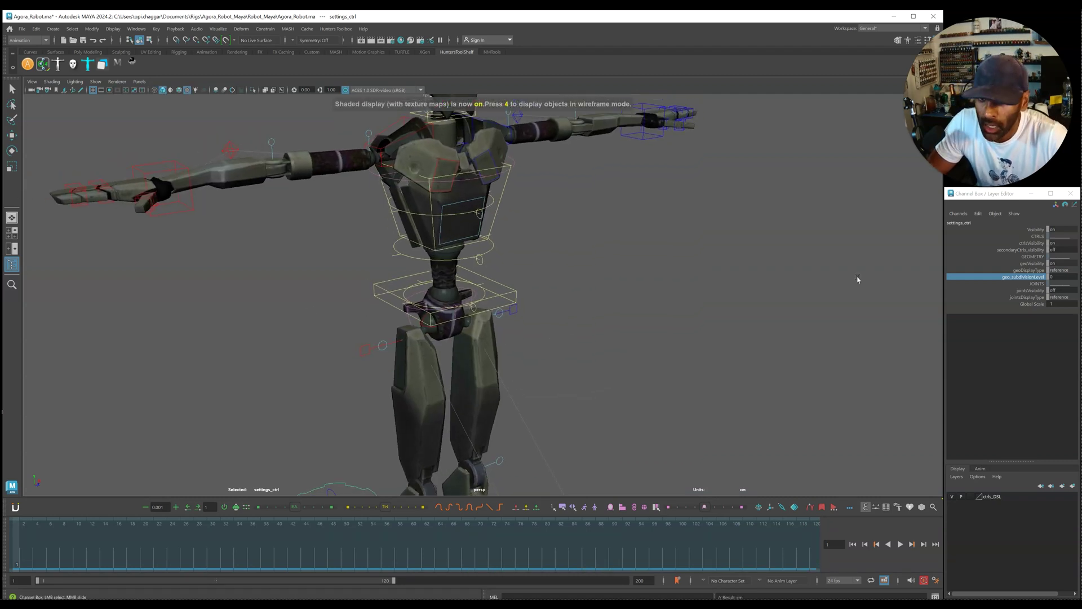
# - Toggle the secondary controls visibility on the settings control, leaving it on
pyautogui.click(1011, 250)
pyautogui.keyDown('alt'); pyautogui.moveTo(693, 299); pyautogui.dragTo(828, 293); pyautogui.keyUp('alt')
pyautogui.moveTo(828, 293); pyautogui.dragTo(836, 293, button='middle')
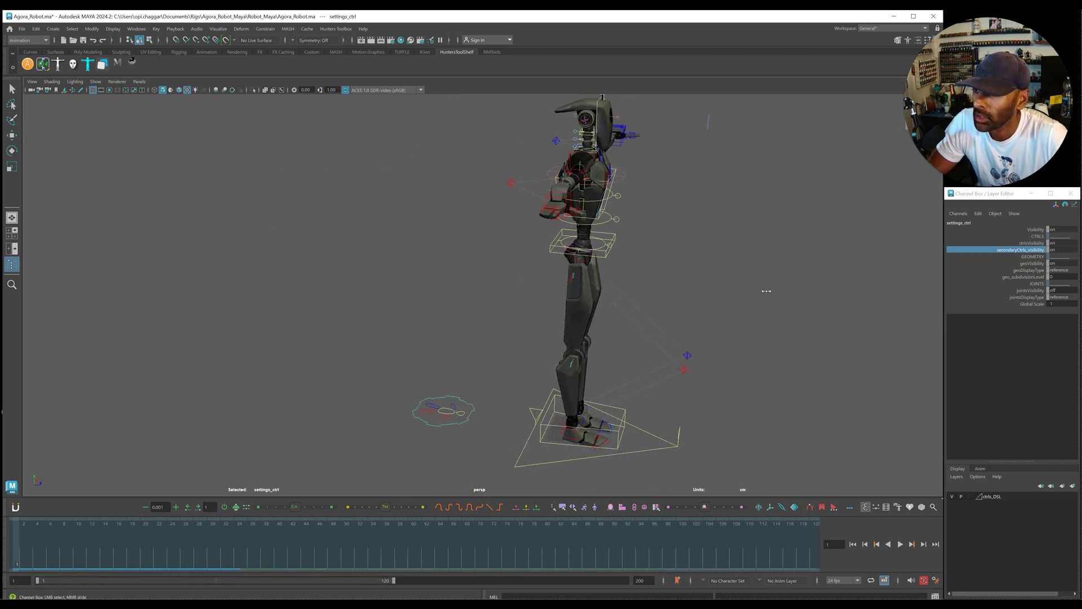
pyautogui.scroll(1, 746, 290)
pyautogui.keyDown('alt'); pyautogui.moveTo(804, 297); pyautogui.dragTo(763, 283); pyautogui.keyUp('alt')
pyautogui.moveTo(763, 282); pyautogui.dragTo(628, 286, button='middle')
pyautogui.keyDown('alt'); pyautogui.moveTo(736, 281); pyautogui.dragTo(773, 279); pyautogui.keyUp('alt')
pyautogui.moveTo(650, 282); pyautogui.dragTo(650, 336, button='middle')
# - Try rotating the secondary triangular control above the left foot, undo the rotation and clear the selection
pyautogui.keyDown('alt'); pyautogui.moveTo(649, 336); pyautogui.dragTo(553, 367); pyautogui.keyUp('alt')
pyautogui.keyDown('alt'); pyautogui.moveTo(553, 367); pyautogui.dragTo(626, 412, button='right'); pyautogui.keyUp('alt')
pyautogui.keyDown('alt'); pyautogui.moveTo(626, 412); pyautogui.dragTo(548, 333, button='middle'); pyautogui.keyUp('alt')
pyautogui.keyDown('alt'); pyautogui.moveTo(548, 333); pyautogui.dragTo(793, 333, button='right'); pyautogui.keyUp('alt')
pyautogui.keyDown('alt'); pyautogui.moveTo(793, 333); pyautogui.dragTo(620, 415, button='middle'); pyautogui.keyUp('alt')
pyautogui.keyDown('alt'); pyautogui.moveTo(620, 415); pyautogui.dragTo(620, 468); pyautogui.keyUp('alt')
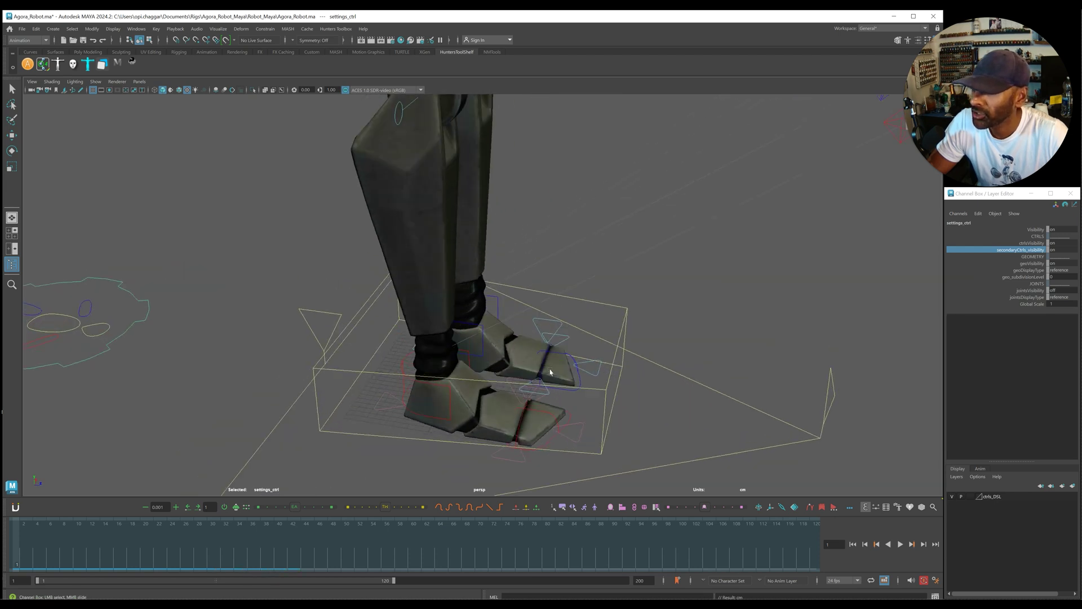
pyautogui.click(552, 323)
pyautogui.keyDown('alt'); pyautogui.moveTo(551, 323); pyautogui.dragTo(581, 353); pyautogui.keyUp('alt')
pyautogui.press('e')
pyautogui.hotkey('ctrl', 'z')
pyautogui.click(690, 307)
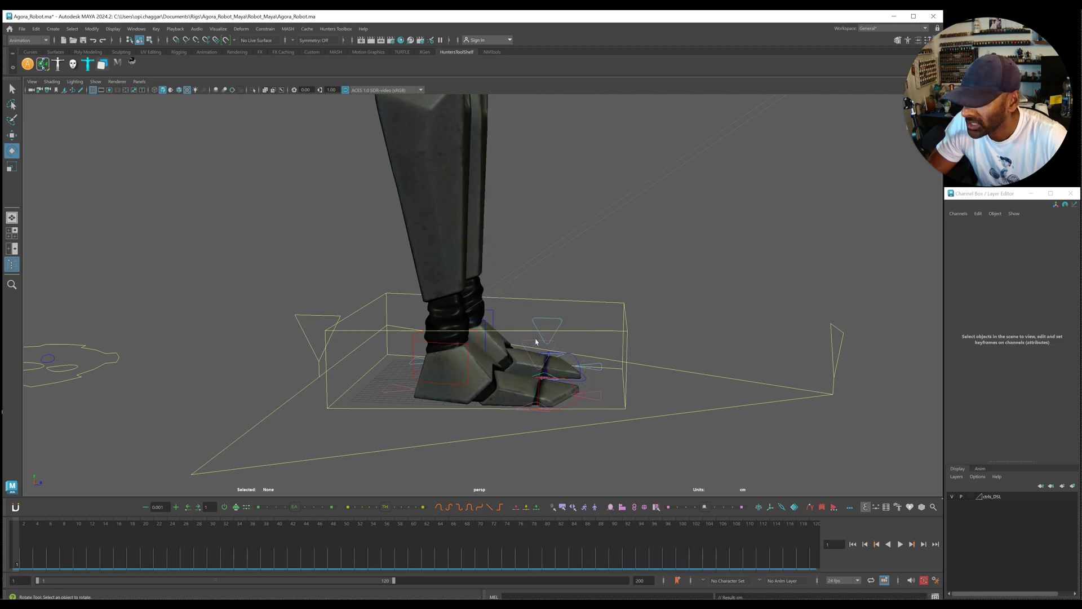
# - Try rotating the right foot's ball control and the secondary control at its toe, and undo the changes
pyautogui.click(536, 341)
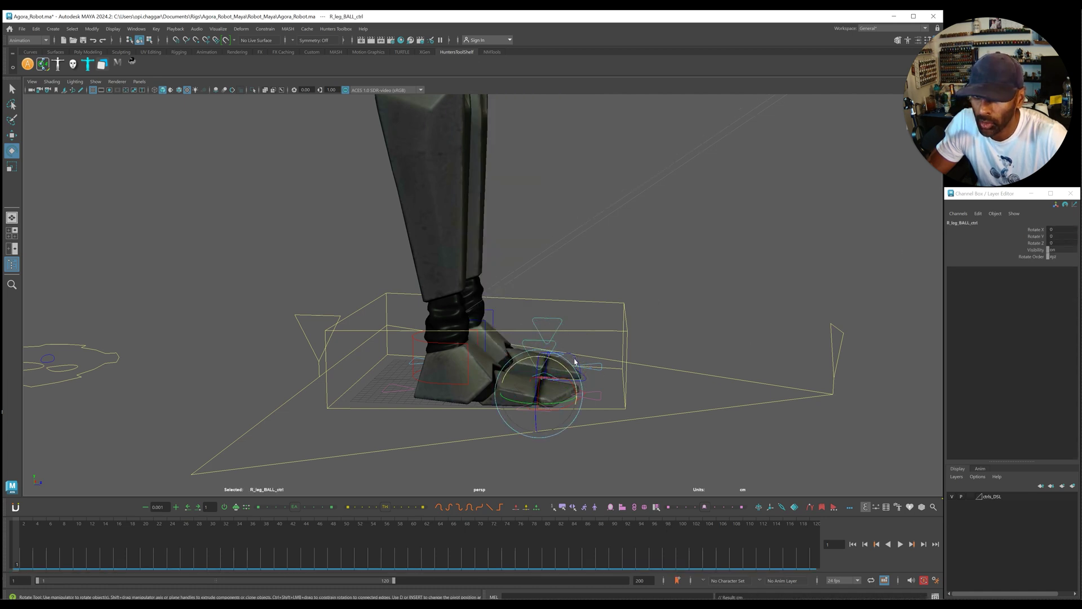
pyautogui.moveTo(557, 365)
pyautogui.mouseDown()
pyautogui.moveTo(575, 382)
pyautogui.moveTo(538, 370)
pyautogui.mouseUp()
pyautogui.hotkey('ctrl', 'z')
pyautogui.click(654, 362)
pyautogui.click(598, 394)
pyautogui.hotkey('ctrl', 'z')
pyautogui.hotkey('ctrl', 'z')
# - Select the spine settings control beside the feet to examine its Auto Stretch and Distribute Rotation attributes
pyautogui.keyDown('alt'); pyautogui.moveTo(801, 299); pyautogui.dragTo(758, 312); pyautogui.keyUp('alt')
pyautogui.keyDown('alt'); pyautogui.moveTo(758, 312); pyautogui.dragTo(440, 366, button='right'); pyautogui.keyUp('alt')
pyautogui.keyDown('alt'); pyautogui.moveTo(440, 367); pyautogui.dragTo(405, 370); pyautogui.keyUp('alt')
pyautogui.click(417, 282)
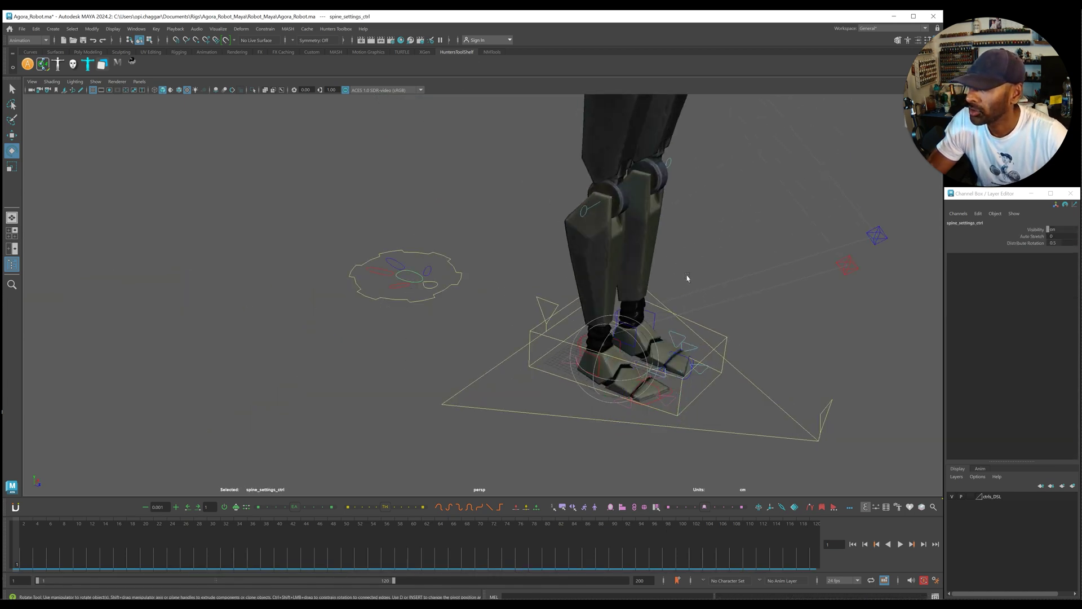
# - Try moving the chest control upward with the spine's Auto Stretch off, and undo the move
pyautogui.keyDown('alt'); pyautogui.moveTo(763, 275); pyautogui.dragTo(753, 217, button='right'); pyautogui.keyUp('alt')
pyautogui.keyDown('alt'); pyautogui.moveTo(753, 217); pyautogui.dragTo(679, 311, button='middle'); pyautogui.keyUp('alt')
pyautogui.keyDown('alt'); pyautogui.moveTo(678, 311); pyautogui.dragTo(663, 300); pyautogui.keyUp('alt')
pyautogui.keyDown('alt'); pyautogui.moveTo(662, 300); pyautogui.dragTo(662, 406, button='middle'); pyautogui.keyUp('alt')
pyautogui.keyDown('alt'); pyautogui.moveTo(662, 405); pyautogui.dragTo(665, 350); pyautogui.keyUp('alt')
pyautogui.keyDown('alt'); pyautogui.moveTo(641, 293); pyautogui.dragTo(618, 288); pyautogui.keyUp('alt')
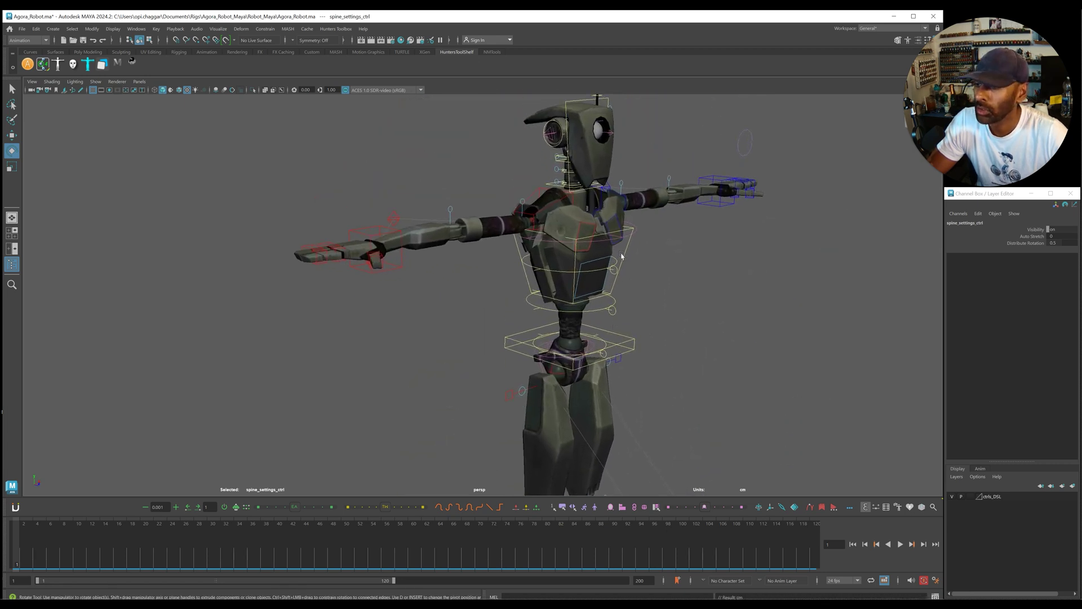
pyautogui.click(621, 256)
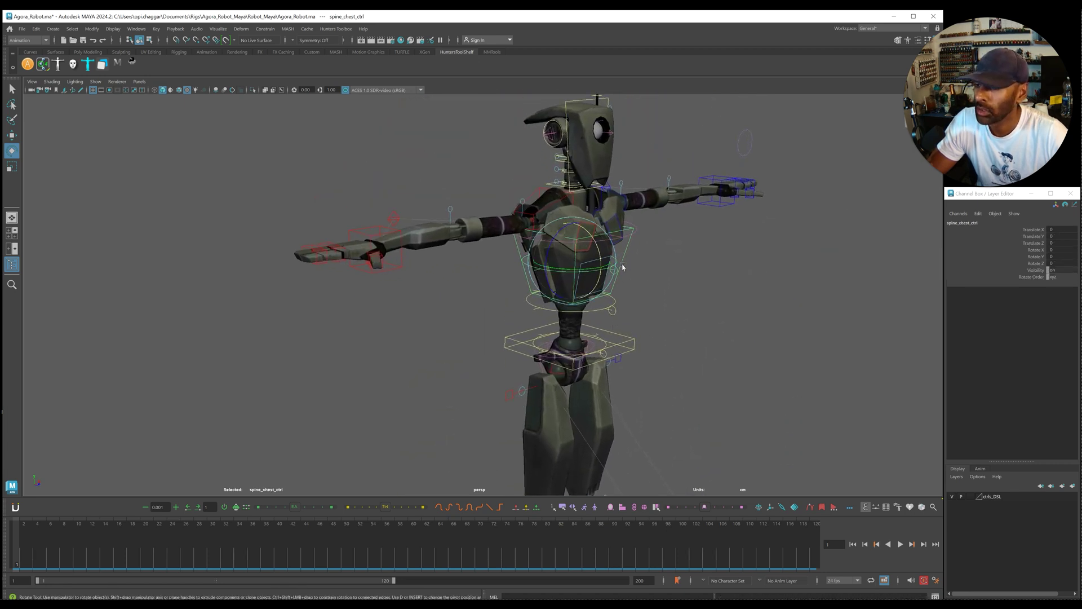
pyautogui.press('w')
pyautogui.moveTo(572, 220); pyautogui.dragTo(585, 200)
pyautogui.scroll(-2, 618, 202)
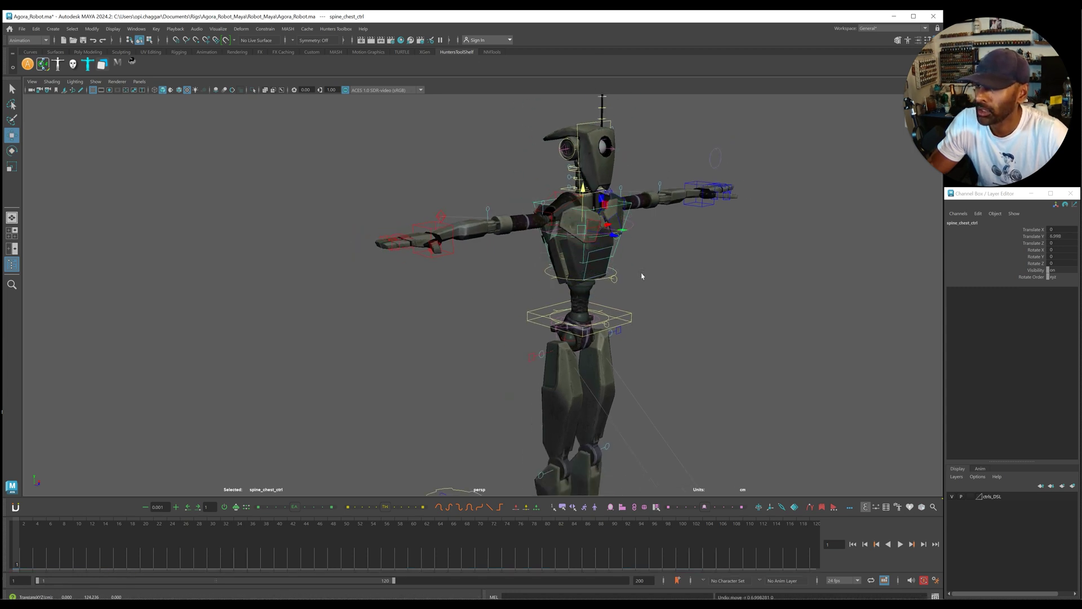
pyautogui.hotkey('ctrl', 'z')
# - Turn on Auto Stretch on the spine settings control
pyautogui.keyDown('alt'); pyautogui.moveTo(438, 494); pyautogui.dragTo(461, 430, button='middle'); pyautogui.keyUp('alt')
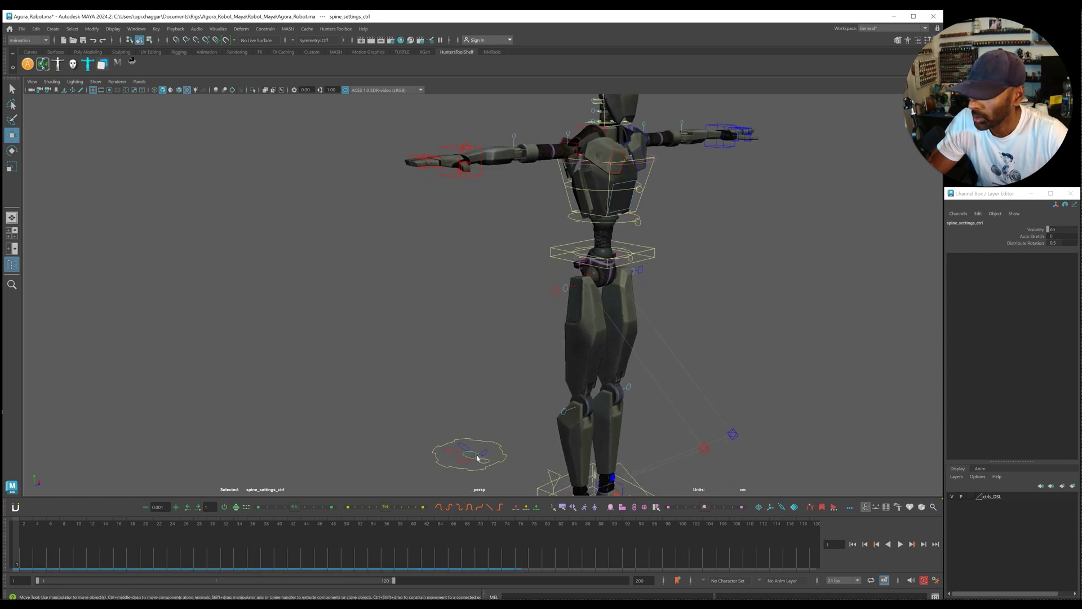
pyautogui.click(1034, 236)
pyautogui.moveTo(763, 287); pyautogui.dragTo(789, 285, button='middle')
pyautogui.scroll(1, 768, 265)
pyautogui.keyDown('alt'); pyautogui.moveTo(692, 241); pyautogui.dragTo(678, 307, button='middle'); pyautogui.keyUp('alt')
pyautogui.scroll(1, 608, 241)
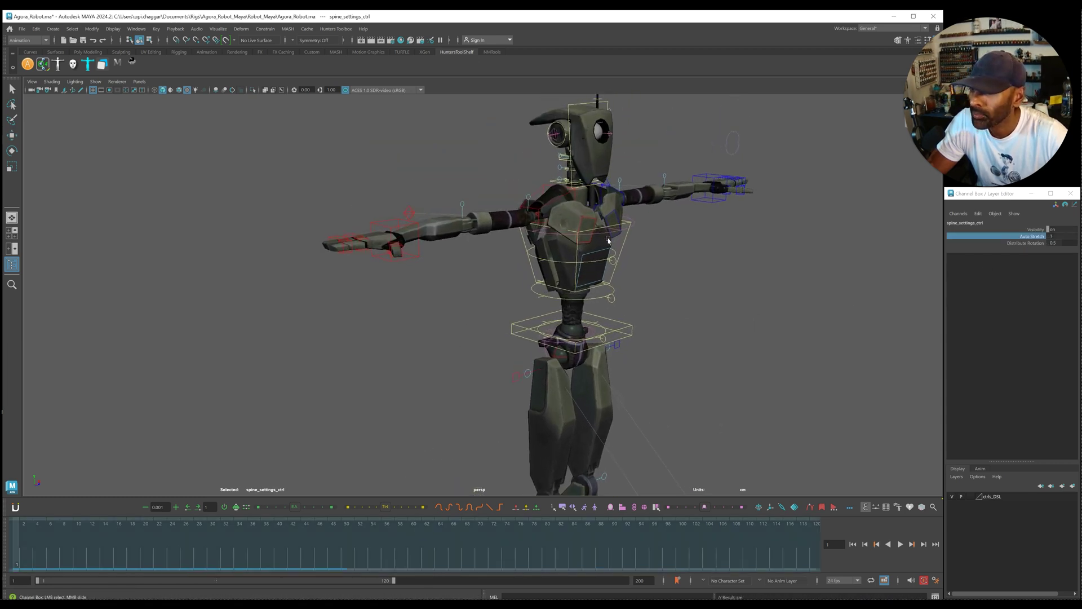
# - Try moving the chest control upward with the spine's Auto Stretch on, and undo both the move and the Auto Stretch change
pyautogui.click(624, 241)
pyautogui.moveTo(575, 210); pyautogui.dragTo(586, 121)
pyautogui.scroll(-2, 675, 178)
pyautogui.keyDown('alt'); pyautogui.moveTo(537, 245); pyautogui.dragTo(616, 287); pyautogui.keyUp('alt')
pyautogui.press('e')
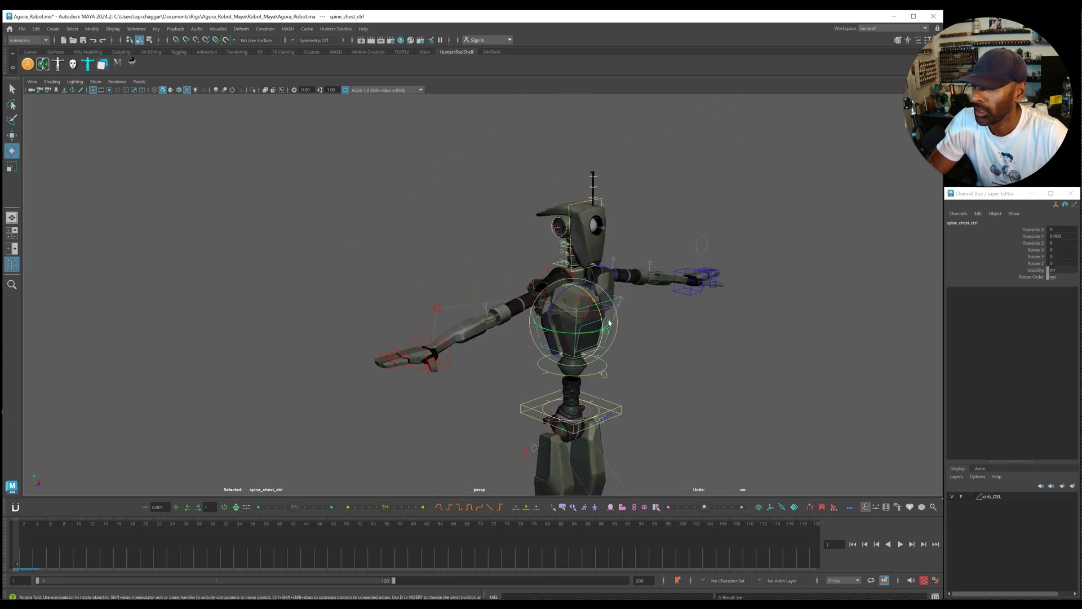
pyautogui.hotkey('ctrl', 'z')
pyautogui.hotkey('ctrl', 'z')
pyautogui.hotkey('ctrl', 'z')
# - Set the IK FK Switch on the right leg's settings control to 1 for FK mode
pyautogui.keyDown('alt'); pyautogui.moveTo(661, 394); pyautogui.dragTo(715, 213, button='middle'); pyautogui.keyUp('alt')
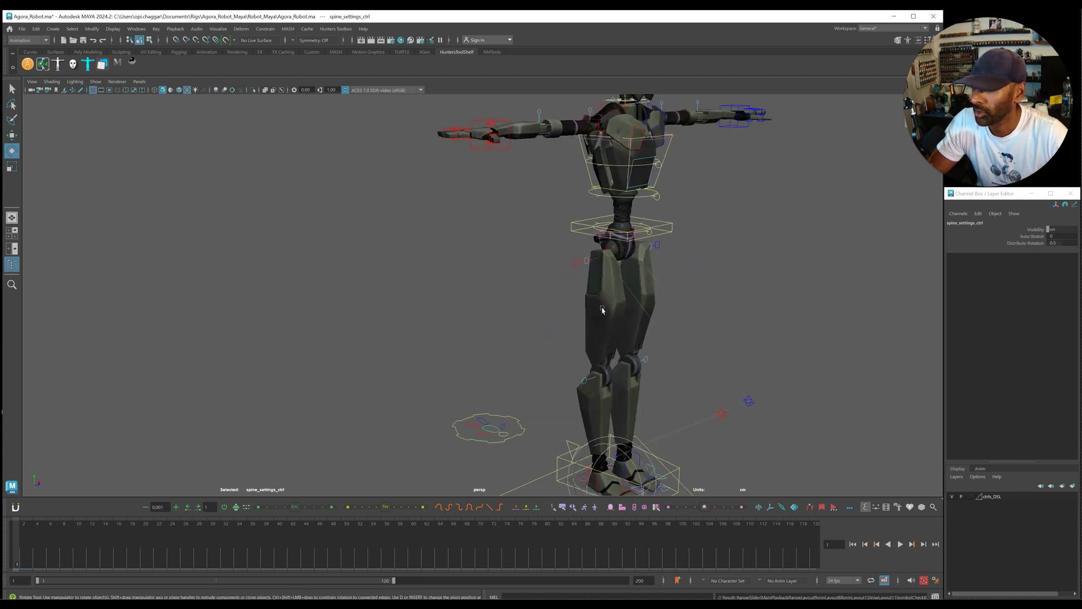
pyautogui.keyDown('alt'); pyautogui.moveTo(507, 381); pyautogui.dragTo(493, 353, button='middle'); pyautogui.keyUp('alt')
pyautogui.click(468, 400)
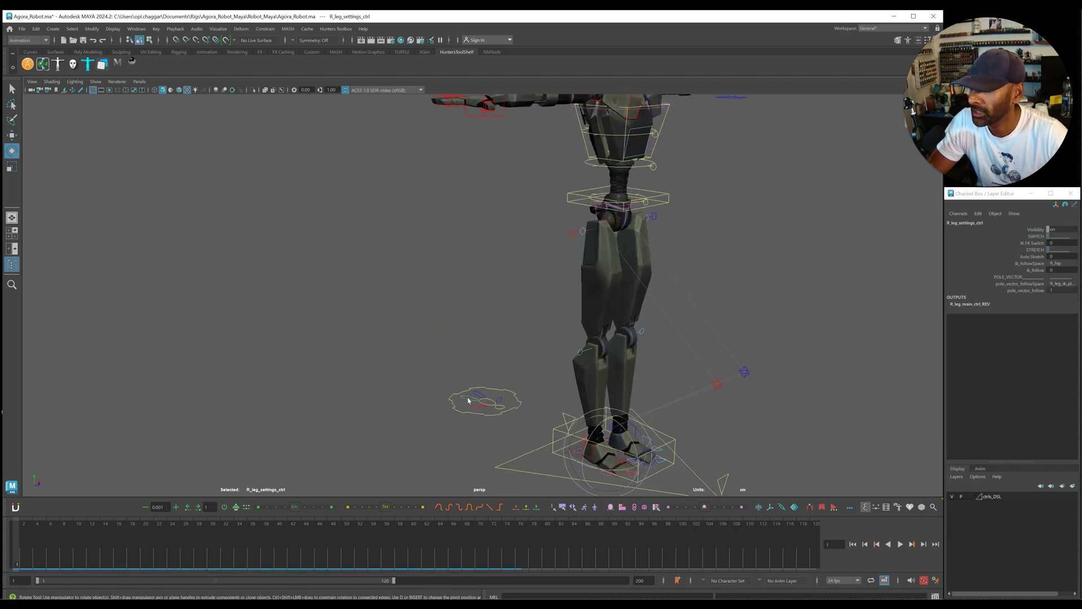
pyautogui.click(1031, 242)
pyautogui.moveTo(882, 307); pyautogui.dragTo(907, 310, button='middle')
pyautogui.scroll(1, 907, 310)
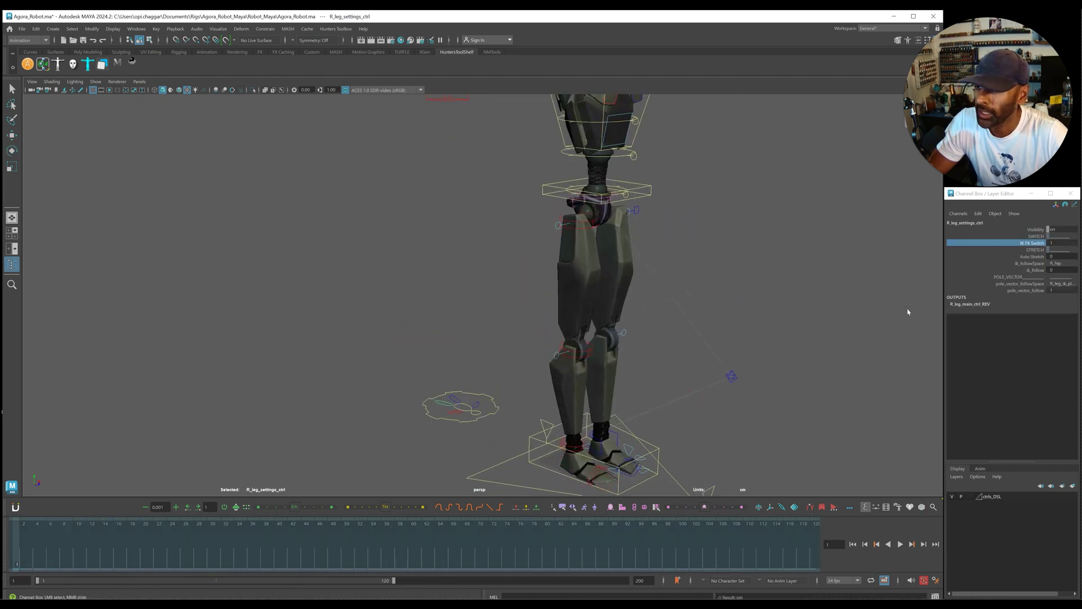
# - Try rotating the right leg from its hip FK control, and undo the rotation
pyautogui.click(581, 223)
pyautogui.press('e')
pyautogui.moveTo(607, 218)
pyautogui.mouseDown()
pyautogui.moveTo(586, 205)
pyautogui.moveTo(593, 216)
pyautogui.mouseUp()
pyautogui.hotkey('ctrl', 'z')
pyautogui.hotkey('ctrl', 'z')
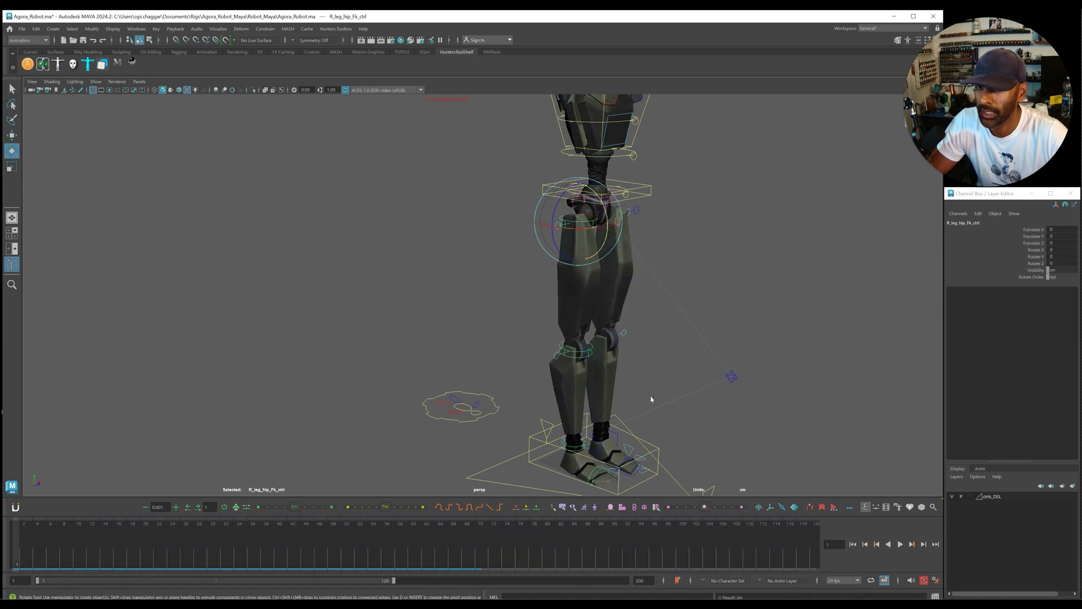
# - Set the right leg's IK FK Switch back to 0 for IK mode
pyautogui.click(442, 408)
pyautogui.click(1031, 243)
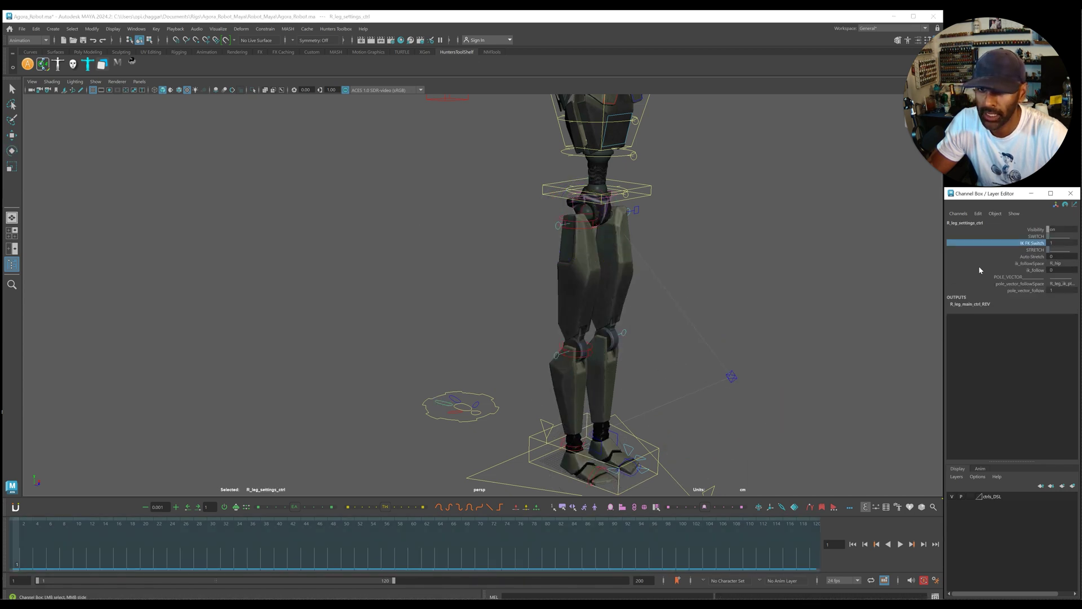
pyautogui.moveTo(801, 304); pyautogui.dragTo(687, 307, button='middle')
pyautogui.scroll(1, 580, 331)
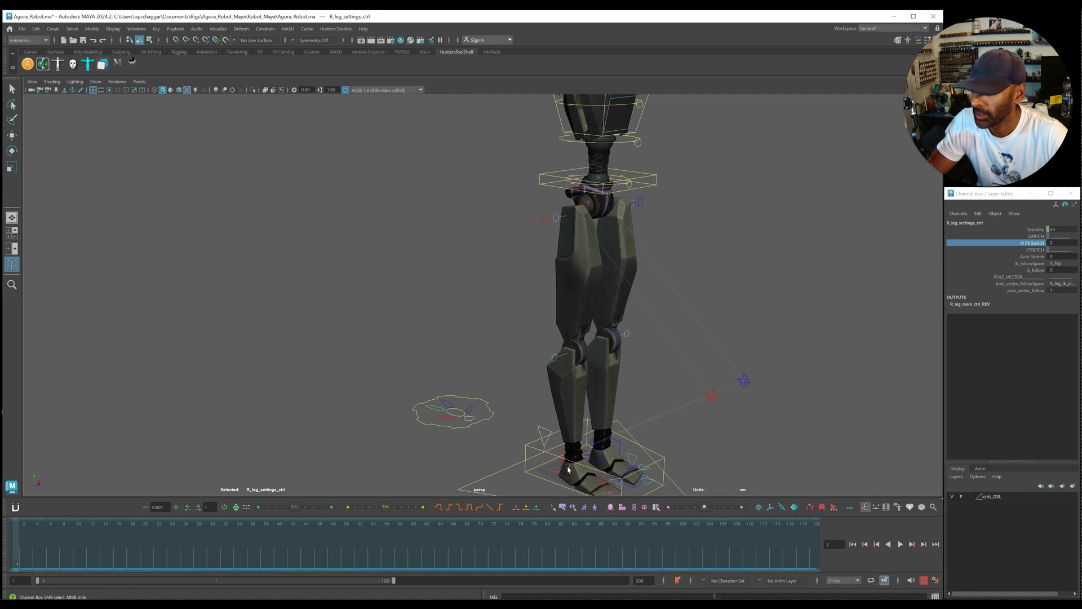
# - Try raising the right leg by its IK foot control, and undo the move
pyautogui.click(570, 468)
pyautogui.press('w')
pyautogui.moveTo(571, 434); pyautogui.dragTo(582, 331)
pyautogui.hotkey('ctrl', 'z')
pyautogui.scroll(-2, 747, 308)
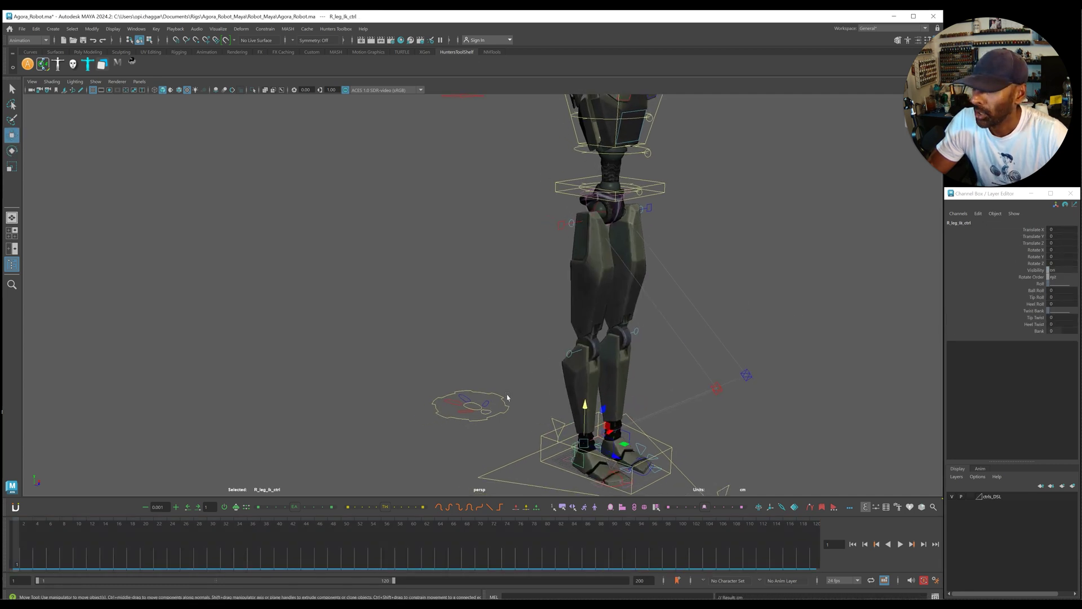
# - Set the IK FK Switch on the left arm's settings control to 1 for FK mode
pyautogui.click(487, 406)
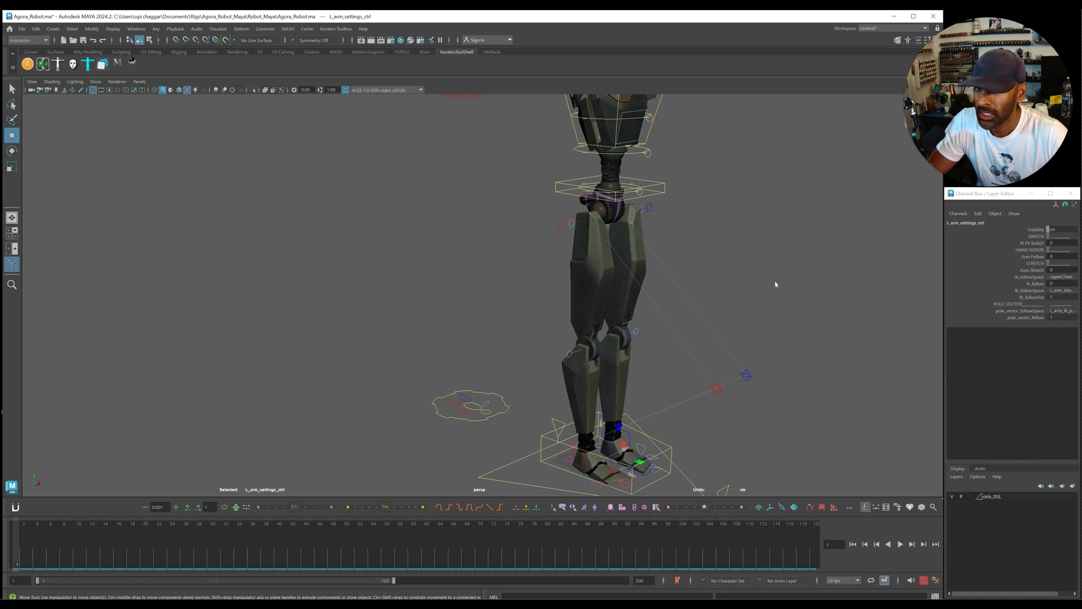
pyautogui.keyDown('alt'); pyautogui.moveTo(775, 284); pyautogui.dragTo(759, 322, button='middle'); pyautogui.keyUp('alt')
pyautogui.click(1024, 243)
pyautogui.moveTo(879, 308); pyautogui.dragTo(915, 307, button='middle')
# - Try rotating the left arm from its shoulder FK control, and undo the rotation
pyautogui.keyDown('alt'); pyautogui.moveTo(749, 213); pyautogui.dragTo(717, 213); pyautogui.keyUp('alt')
pyautogui.click(565, 204)
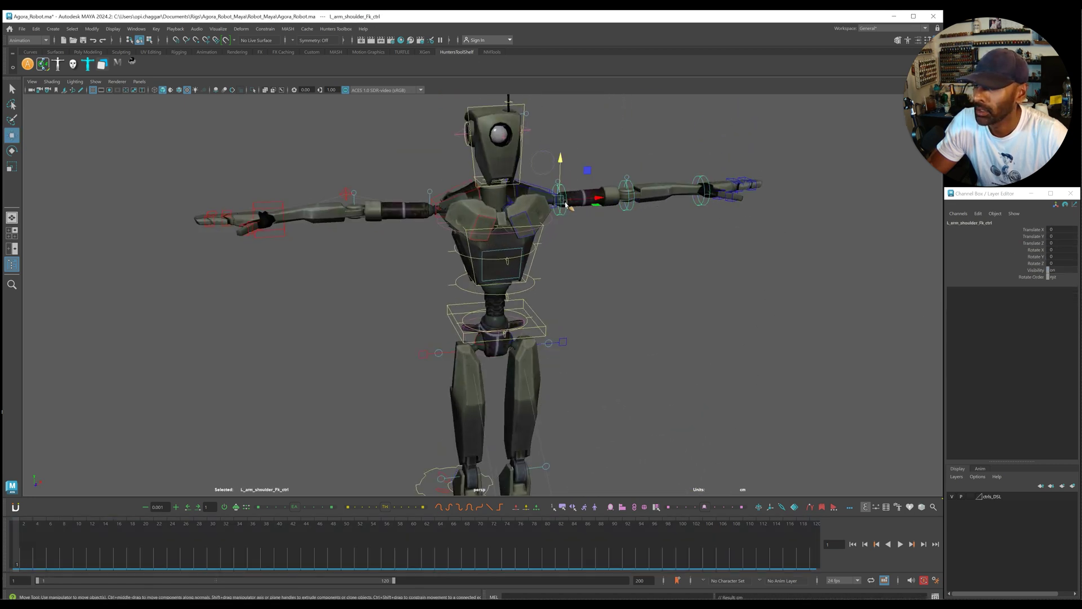
pyautogui.press('e')
pyautogui.moveTo(566, 205); pyautogui.dragTo(576, 212)
pyautogui.hotkey('ctrl', 'z')
pyautogui.keyDown('alt'); pyautogui.moveTo(520, 417); pyautogui.dragTo(547, 401); pyautogui.keyUp('alt')
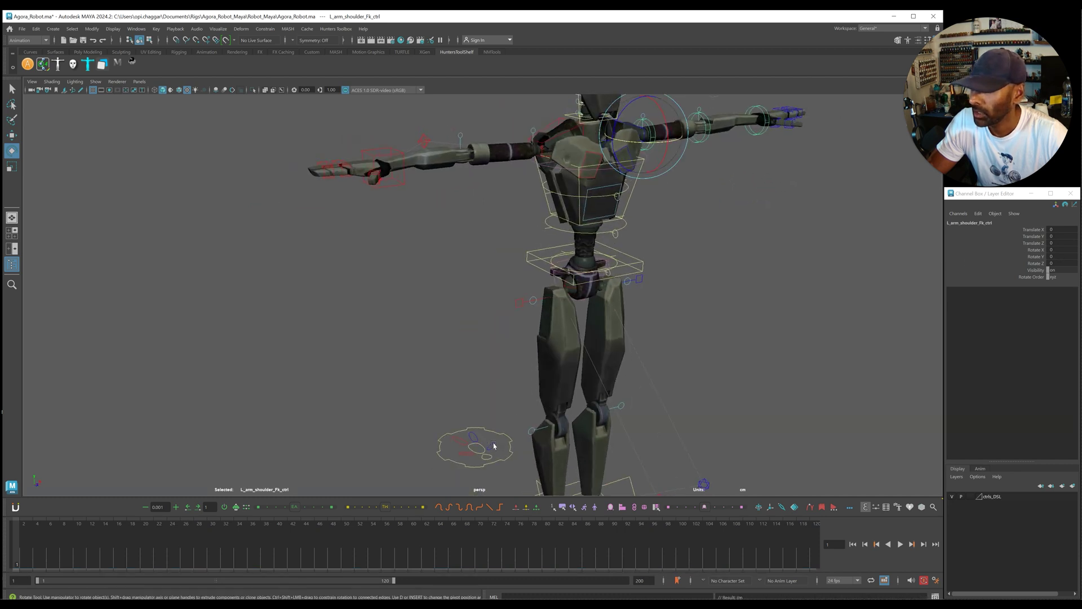
# - Set the left arm's IK FK Switch back to 0 for IK mode
pyautogui.click(513, 442)
pyautogui.click(1030, 243)
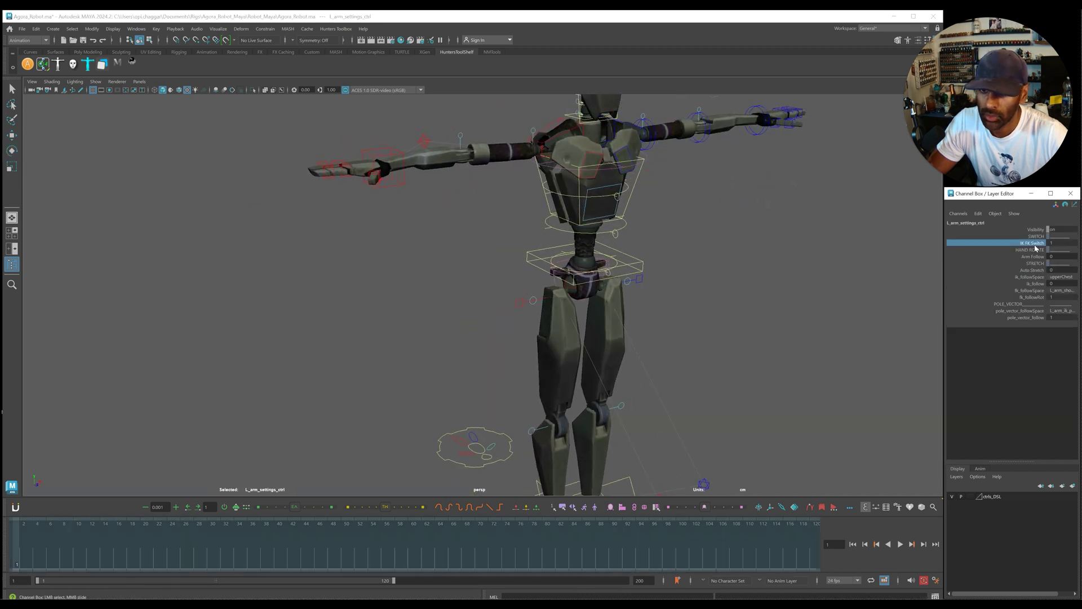
pyautogui.moveTo(845, 255); pyautogui.dragTo(787, 256, button='middle')
pyautogui.keyDown('alt'); pyautogui.moveTo(788, 257); pyautogui.dragTo(779, 258); pyautogui.keyUp('alt')
pyautogui.keyDown('alt'); pyautogui.moveTo(879, 233); pyautogui.dragTo(842, 268, button='middle'); pyautogui.keyUp('alt')
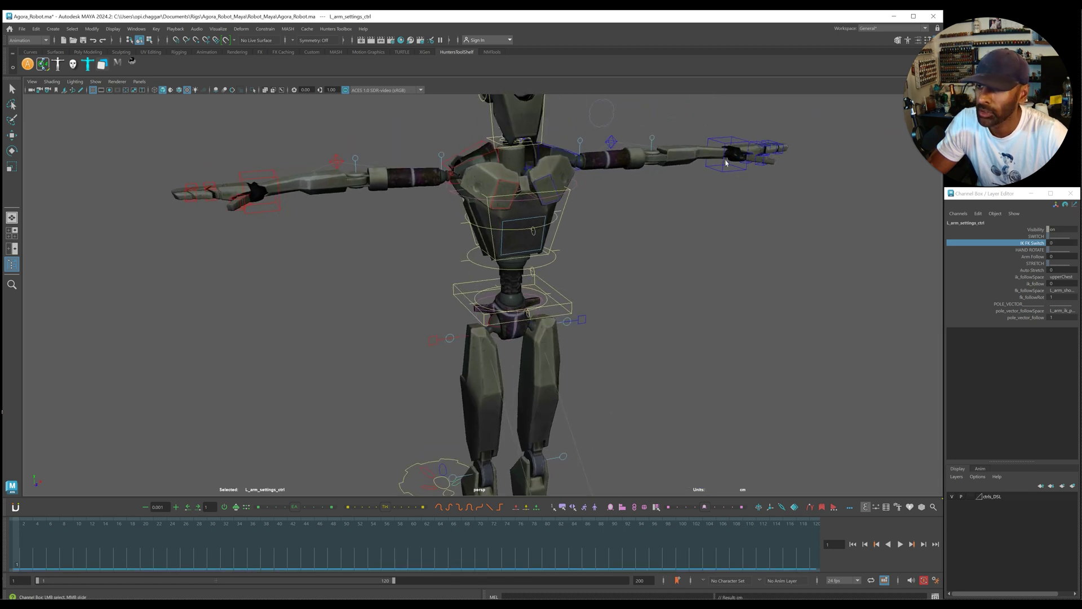
# - Move the left hand's IK control outward, well beyond the arm's reach, with Auto Stretch off
pyautogui.click(725, 162)
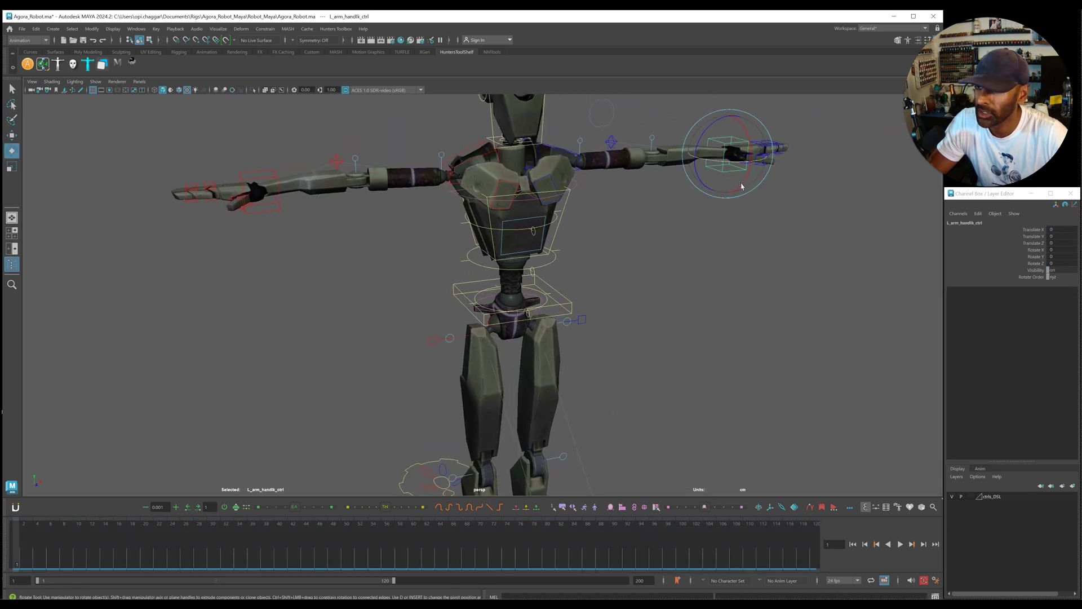
pyautogui.keyDown('alt'); pyautogui.moveTo(739, 186); pyautogui.dragTo(676, 244, button='middle'); pyautogui.keyUp('alt')
pyautogui.press('w')
pyautogui.moveTo(684, 202); pyautogui.dragTo(837, 187)
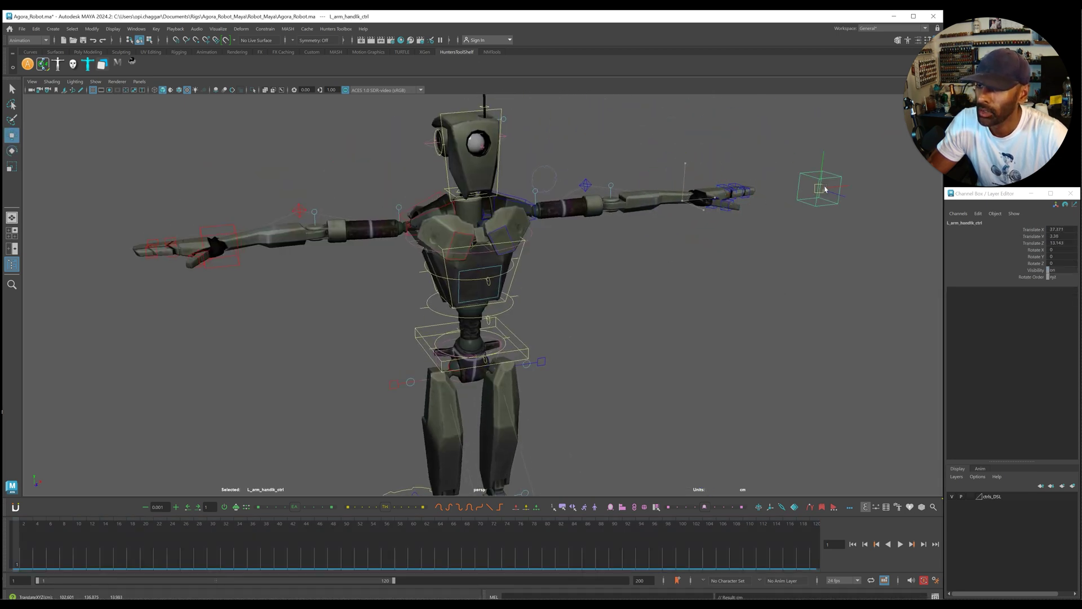
pyautogui.keyDown('alt'); pyautogui.moveTo(769, 203); pyautogui.dragTo(662, 250, button='right'); pyautogui.keyUp('alt')
pyautogui.keyDown('alt'); pyautogui.moveTo(663, 249); pyautogui.dragTo(679, 215, button='middle'); pyautogui.keyUp('alt')
# - Turn on Auto Stretch on the left arm's settings control
pyautogui.click(499, 440)
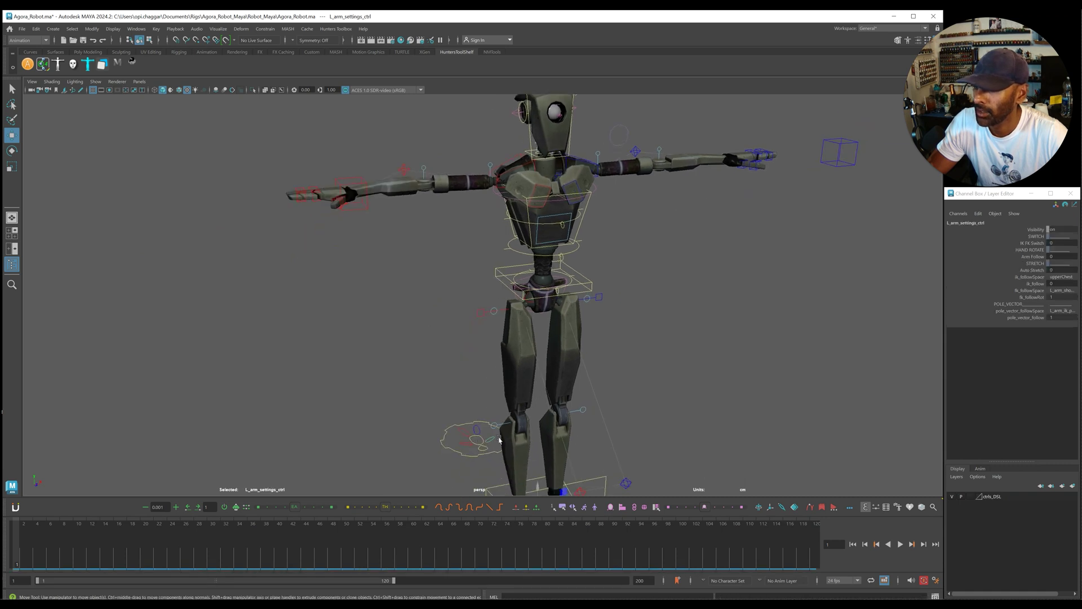
pyautogui.click(1023, 270)
pyautogui.moveTo(692, 326); pyautogui.dragTo(742, 322, button='middle')
pyautogui.keyDown('alt'); pyautogui.moveTo(743, 281); pyautogui.dragTo(780, 212, button='right'); pyautogui.keyUp('alt')
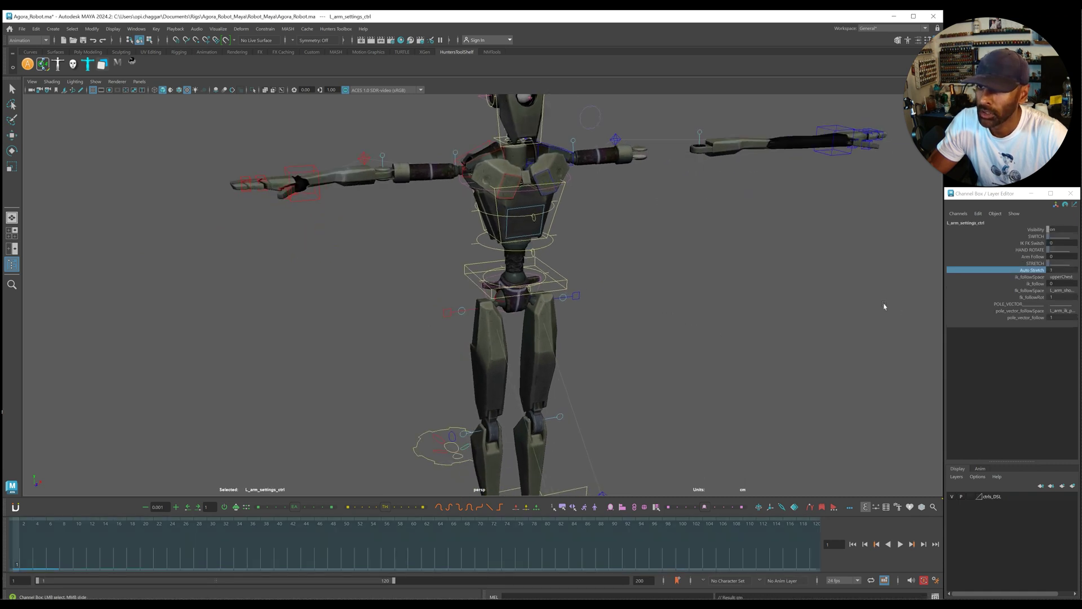
# - Try moving the left hand's IK control with Auto Stretch on, and undo the left arm changes back to its FK mode
pyautogui.click(833, 149)
pyautogui.press('w')
pyautogui.moveTo(833, 141); pyautogui.dragTo(724, 230)
pyautogui.hotkey('ctrl', 'z')
pyautogui.hotkey('ctrl', 'z')
pyautogui.hotkey('ctrl', 'z')
pyautogui.hotkey('ctrl', 'z')
pyautogui.hotkey('ctrl', 'z')
pyautogui.hotkey('ctrl', 'z')
pyautogui.hotkey('ctrl', 'z')
pyautogui.hotkey('ctrl', 'z')
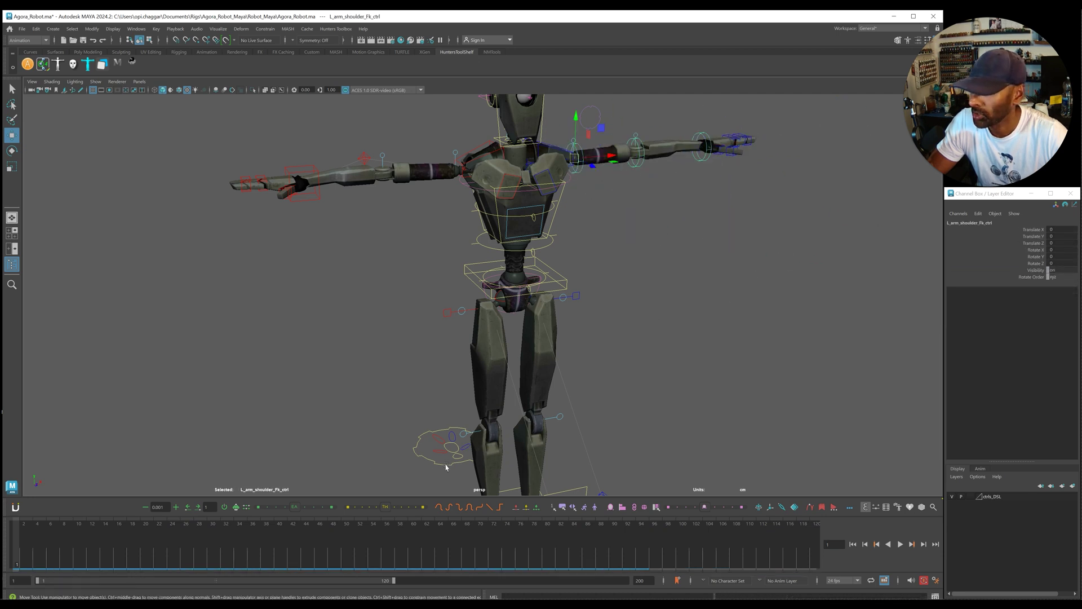
pyautogui.hotkey('ctrl', 'z')
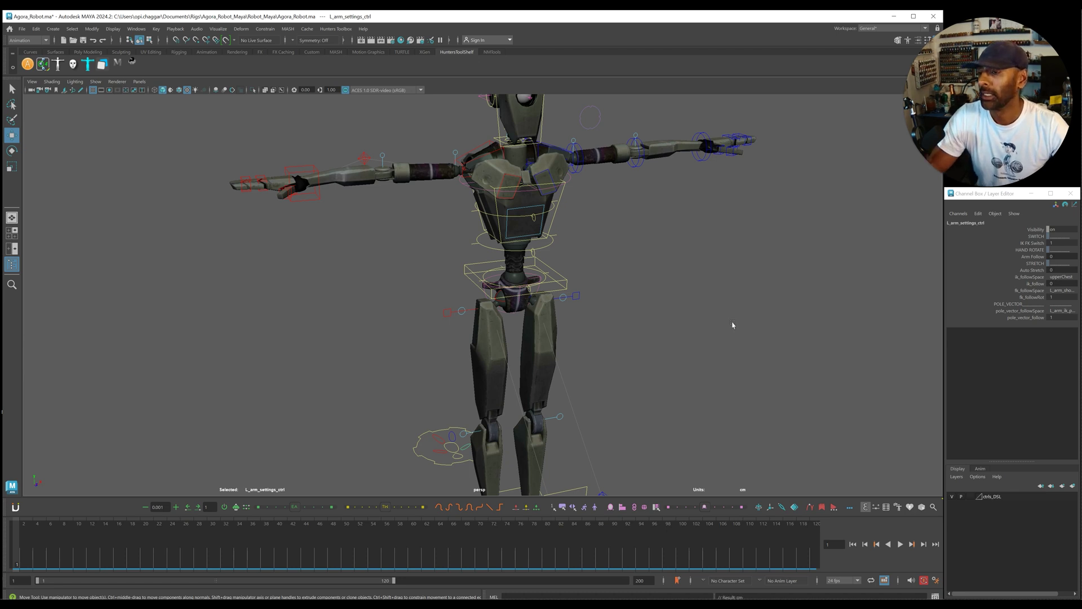
pyautogui.keyDown('alt'); pyautogui.moveTo(651, 338); pyautogui.dragTo(522, 348, button='right'); pyautogui.keyUp('alt')
pyautogui.keyDown('alt'); pyautogui.moveTo(583, 351); pyautogui.dragTo(563, 341, button='middle'); pyautogui.keyUp('alt')
pyautogui.keyDown('alt'); pyautogui.moveTo(628, 353); pyautogui.dragTo(636, 344, button='middle'); pyautogui.keyUp('alt')
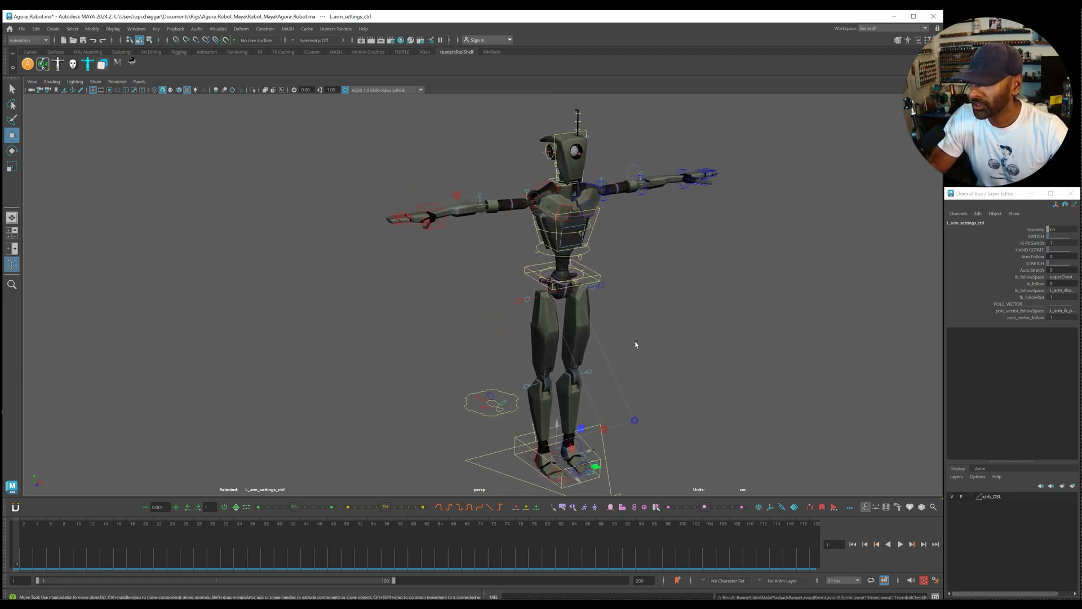
pyautogui.keyDown('alt'); pyautogui.moveTo(662, 331); pyautogui.dragTo(593, 333); pyautogui.keyUp('alt')
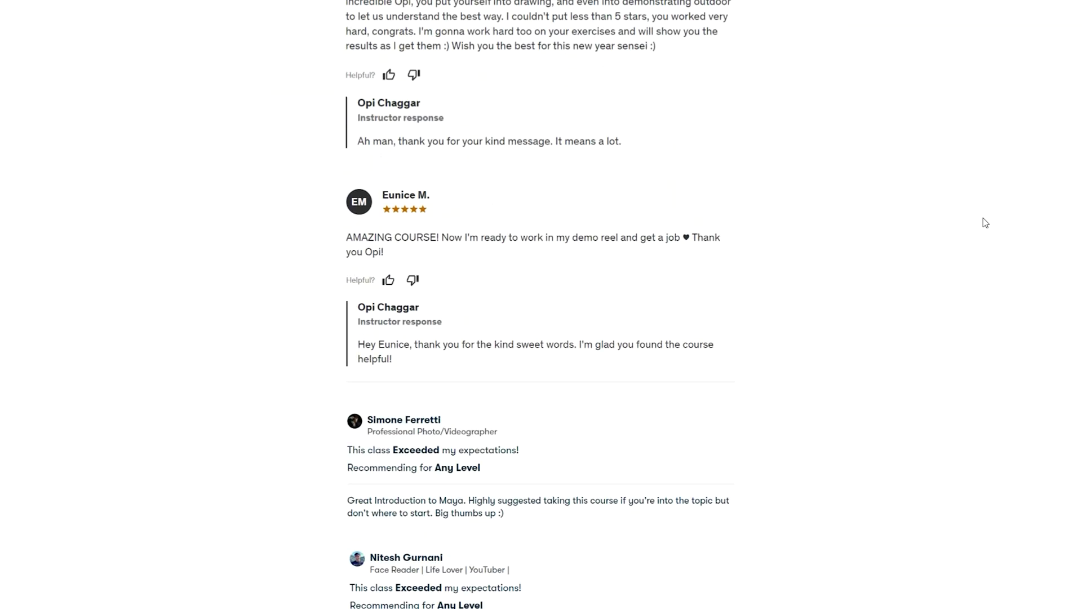
# - Examine the student reviews and testimonials on the Maya Animation Mastery web page, down to its footer
pyautogui.scroll(-9, 983, 218)
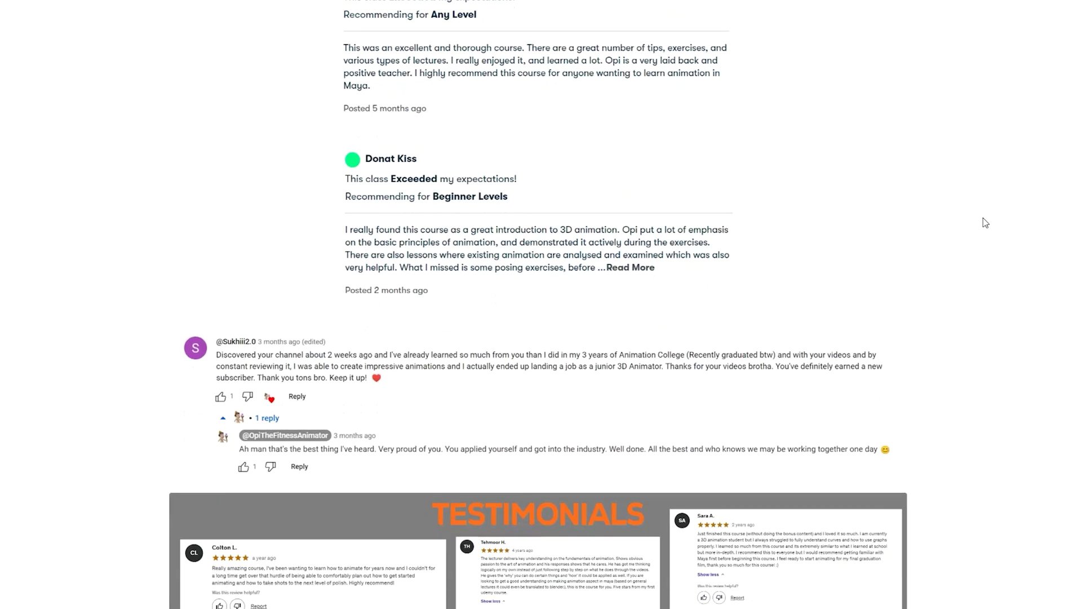
pyautogui.scroll(-6, 983, 217)
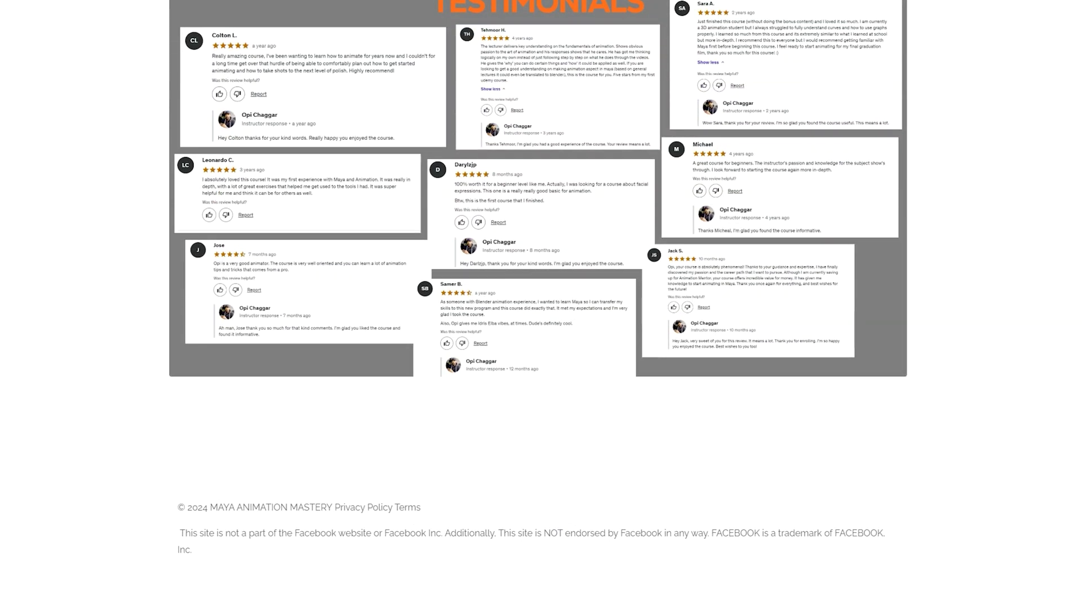